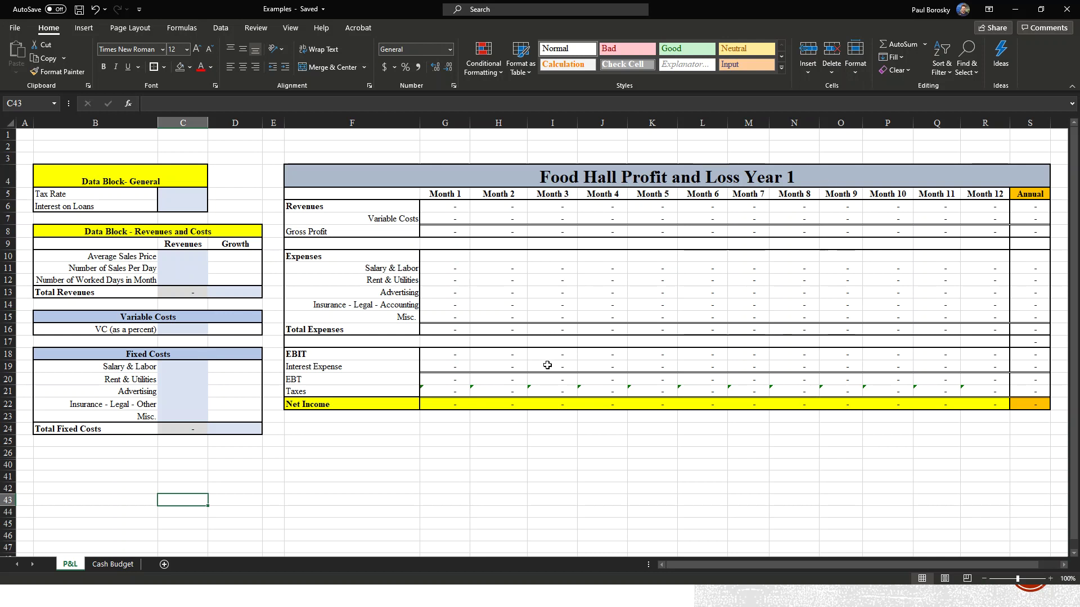
Step: Examine the fixed cost items on the P&L sheet and the revenue and cost data blocks on the Cash Budget sheet
drag(113, 380, 113, 405)
text(Rent & Utilities Advertising Insurance - Legal - Other)
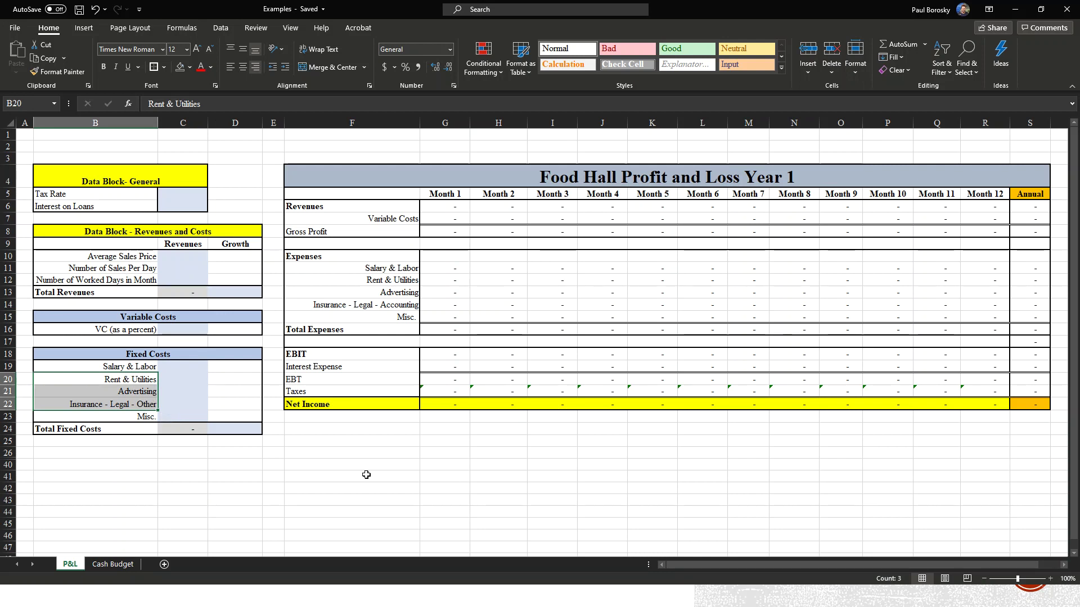
click(386, 475)
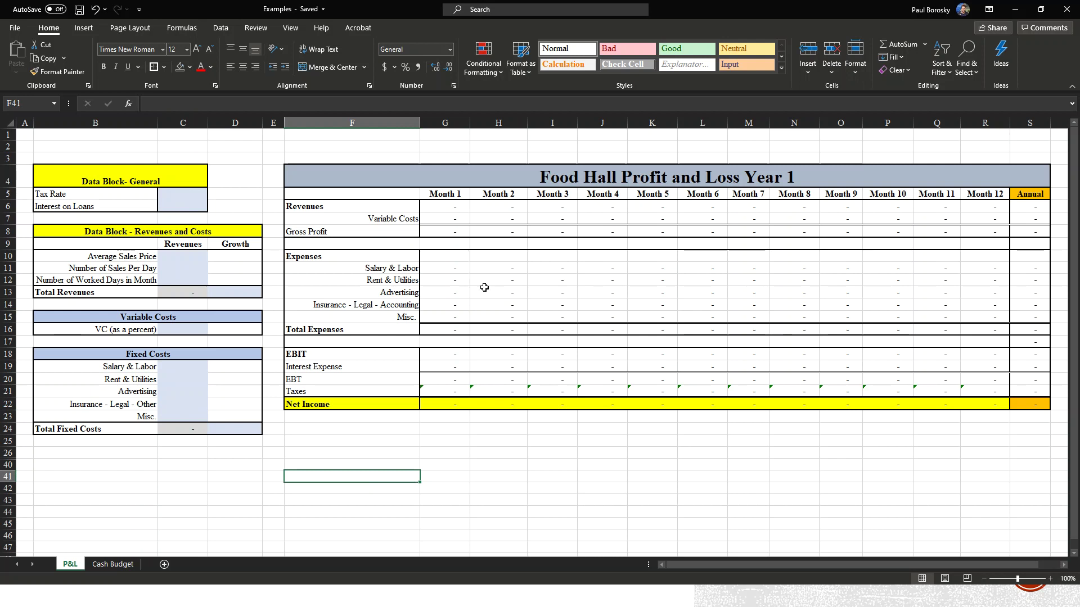
click(126, 565)
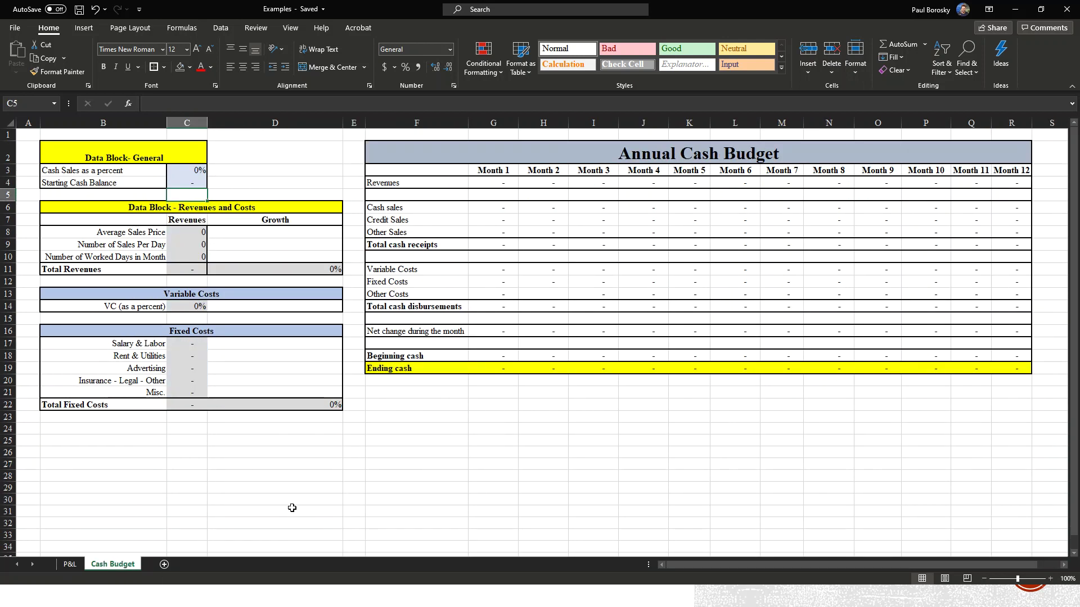
click(225, 439)
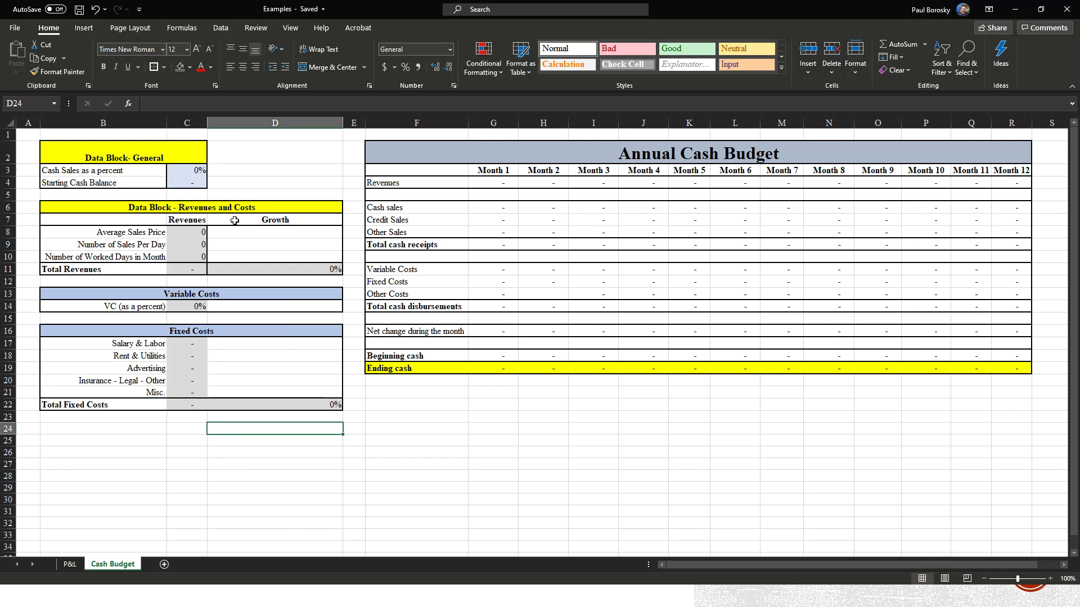
drag(143, 208, 148, 403)
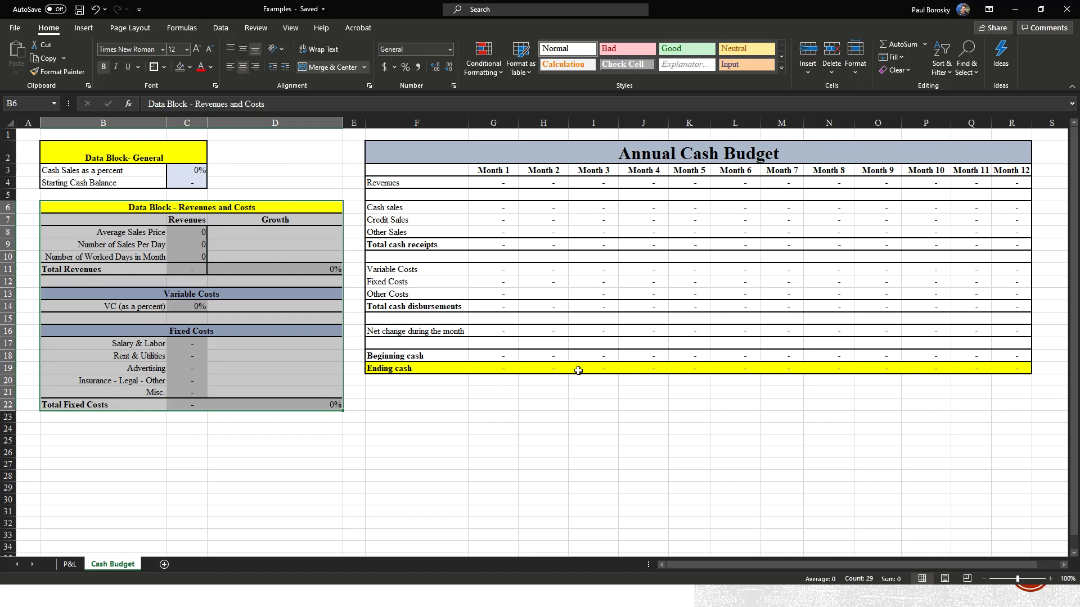
click(680, 454)
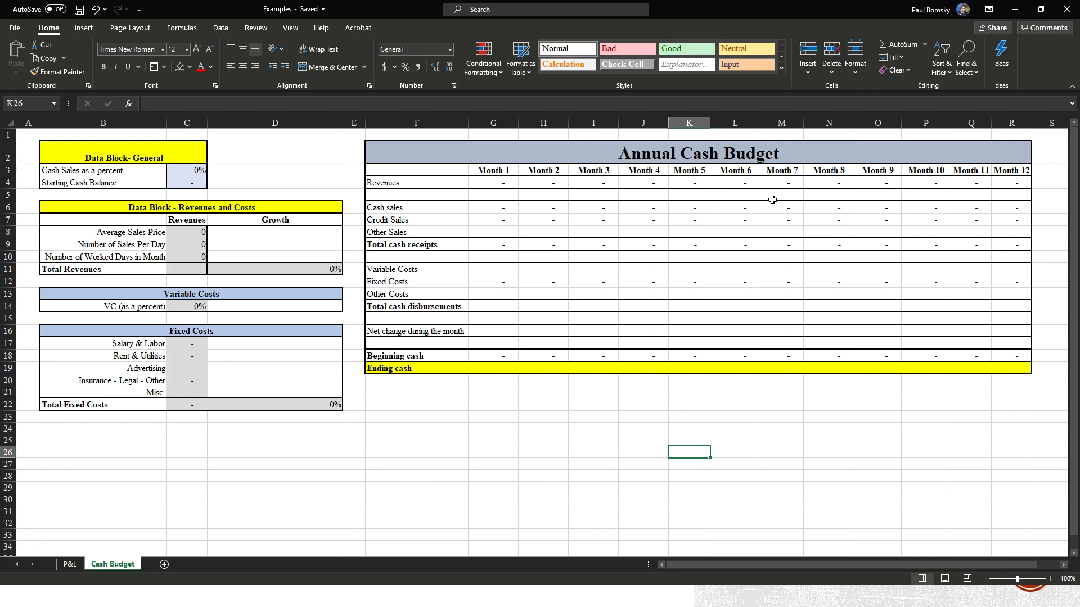
Step: Unhide the hidden rows between rows 26 and 40 on the P&L sheet
click(70, 564)
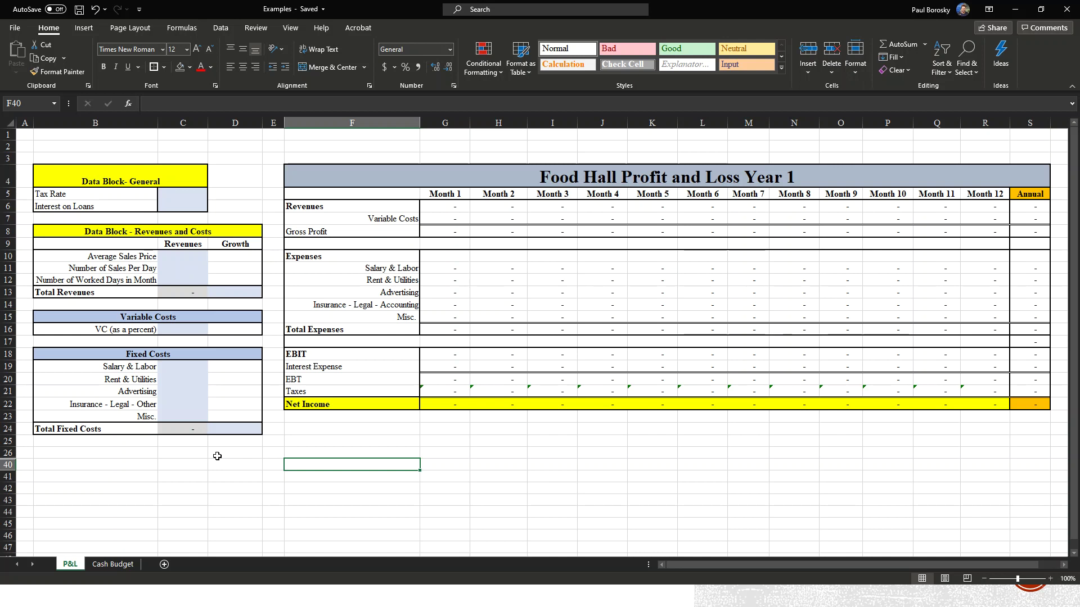
drag(9, 453, 10, 464)
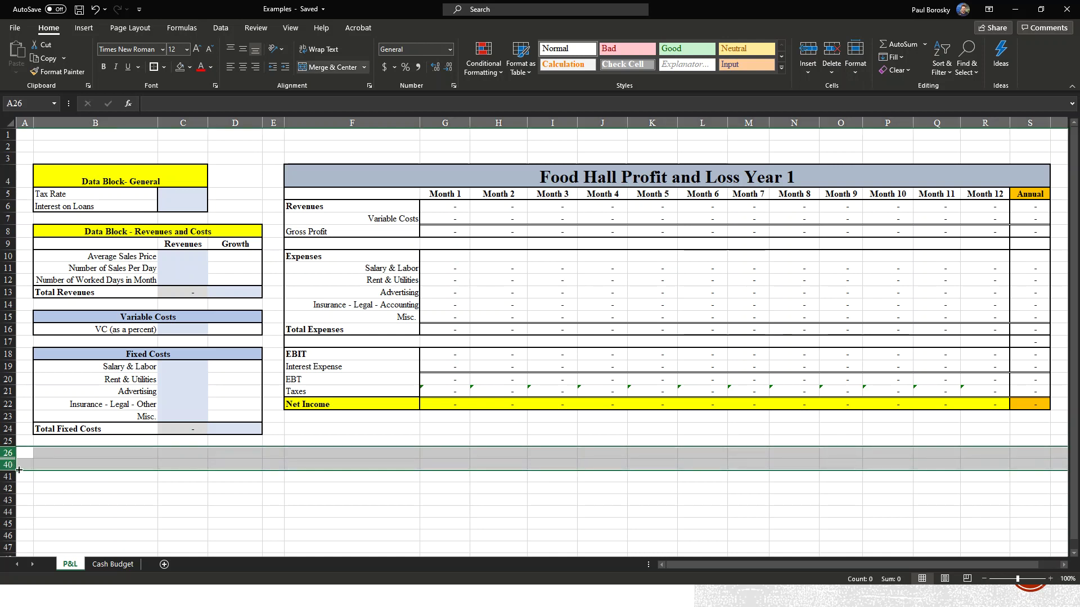
right_click(54, 460)
click(95, 452)
click(448, 440)
Step: Examine the Advanced Section's Revenues, Labor, and Rent and Utilities tables alongside the profit and loss statement above
scroll(442, 436, down, 3)
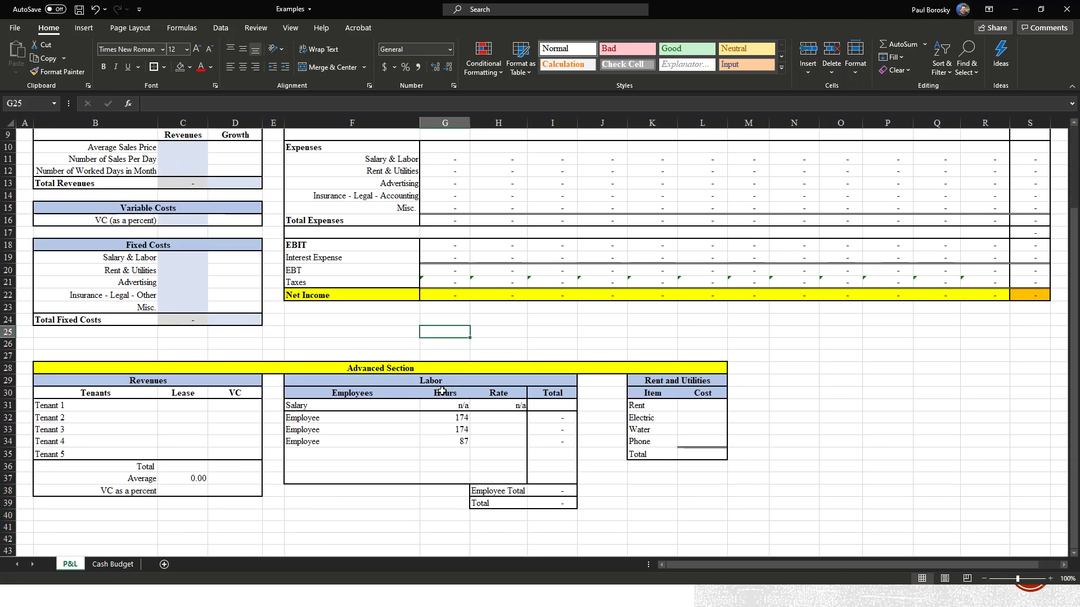
scroll(426, 388, up, 1)
scroll(425, 389, up, 1)
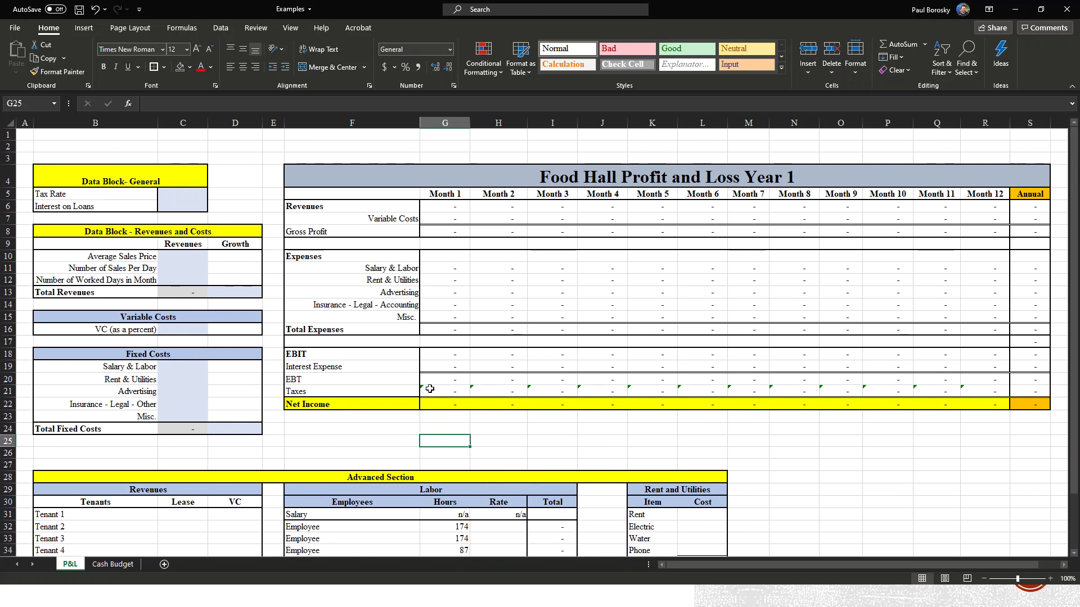
scroll(438, 394, down, 1)
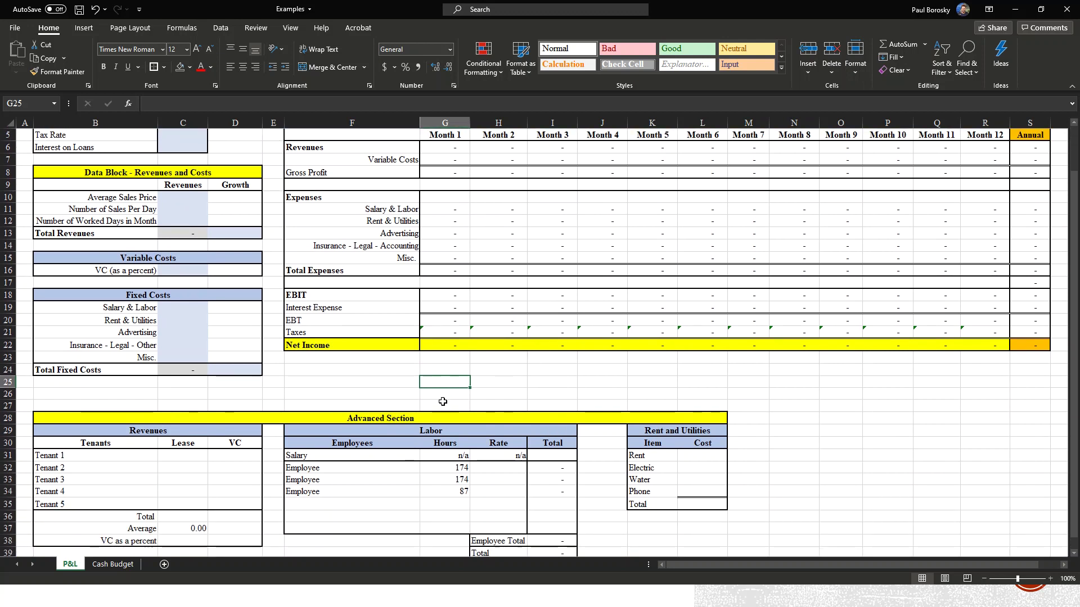
scroll(404, 411, down, 1)
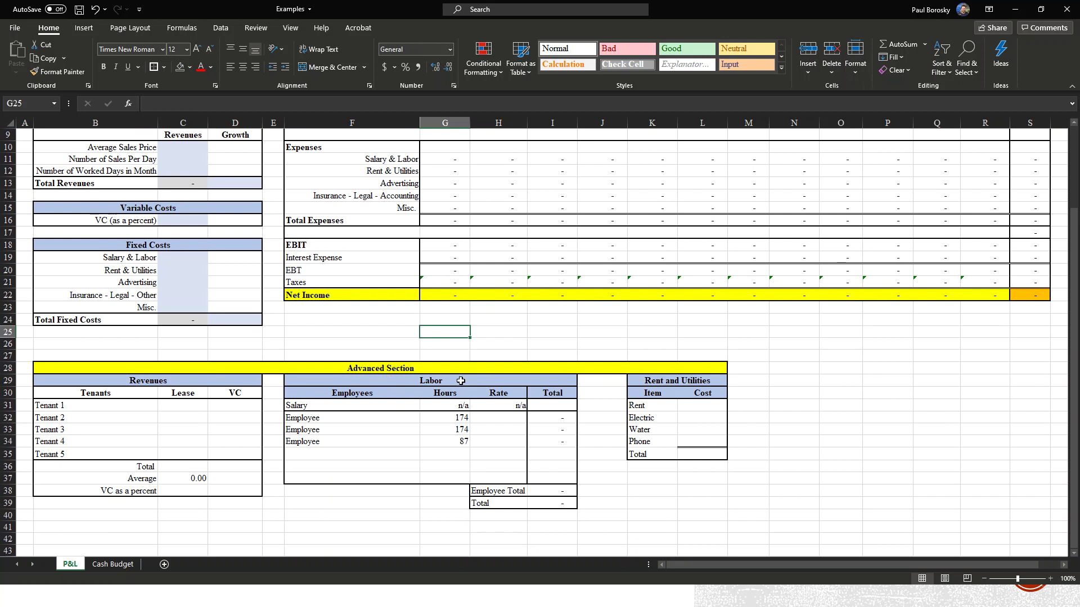
scroll(457, 382, up, 3)
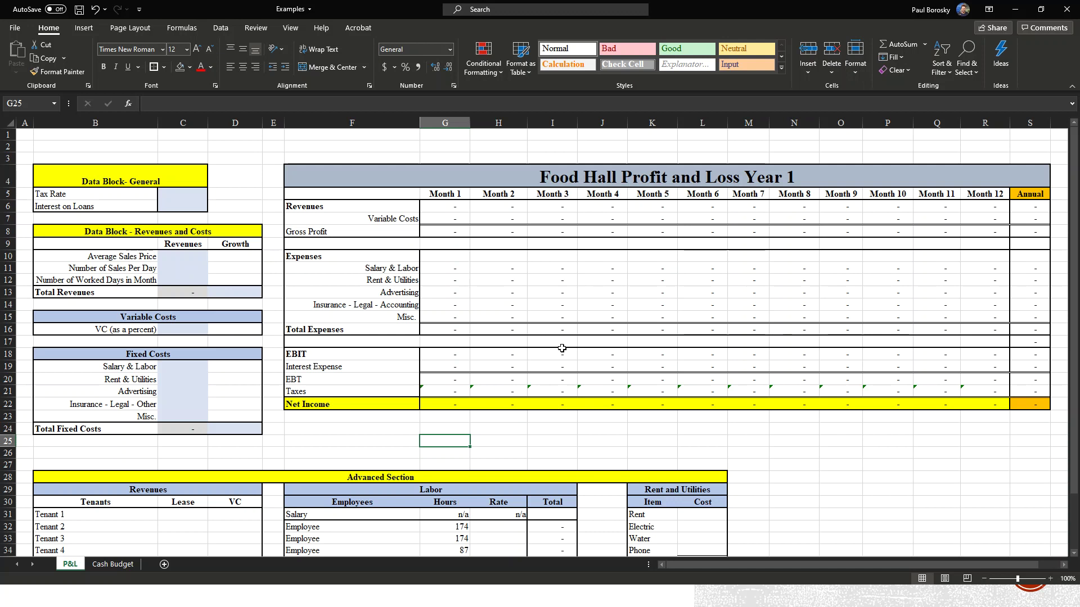
scroll(640, 379, down, 3)
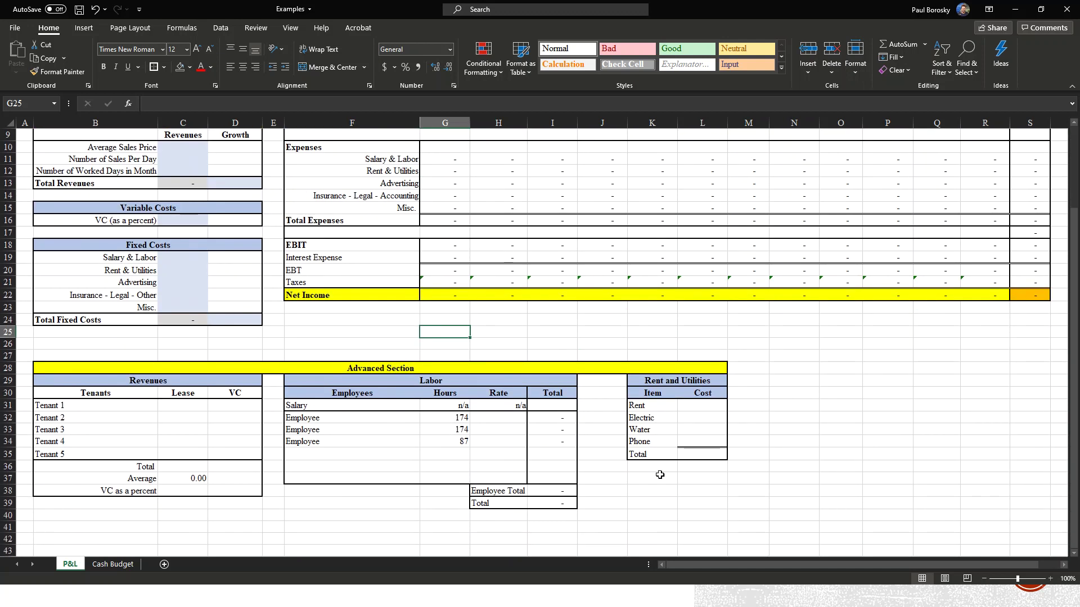
click(281, 506)
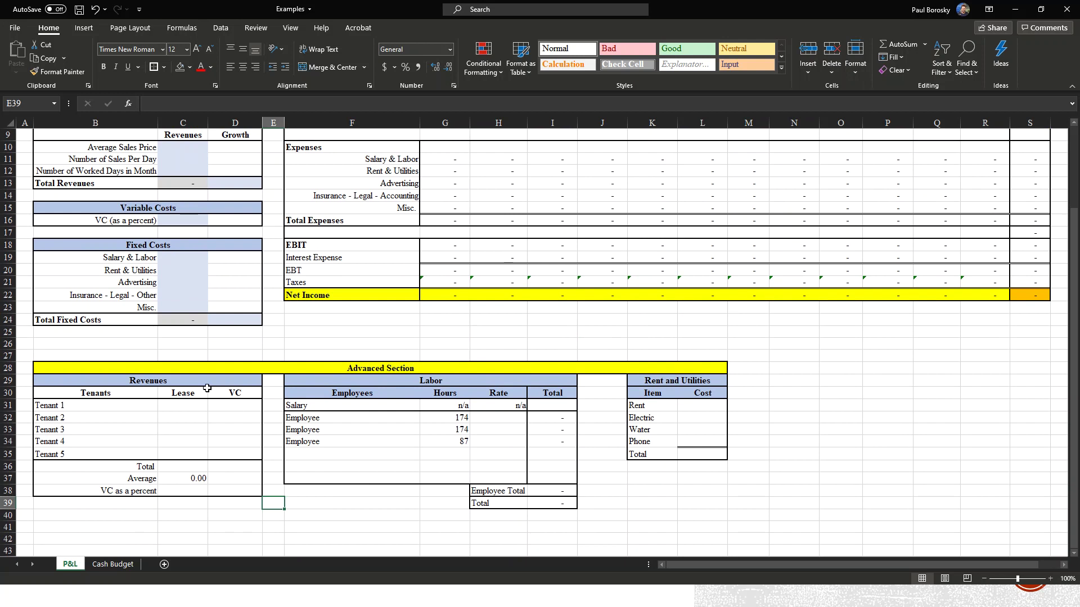
drag(188, 383, 177, 494)
drag(468, 385, 470, 508)
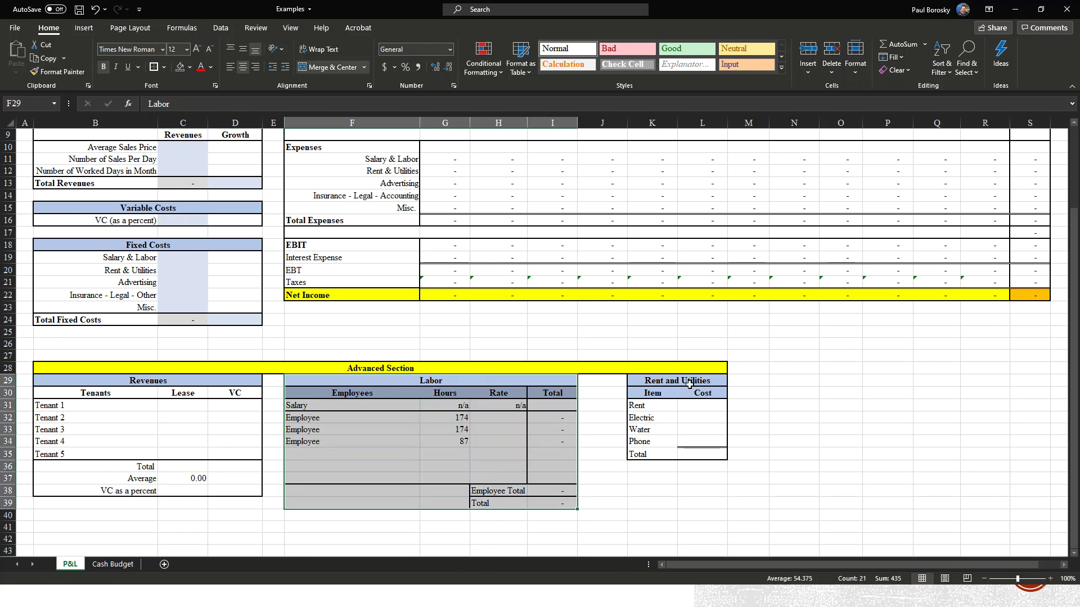
drag(689, 385, 684, 455)
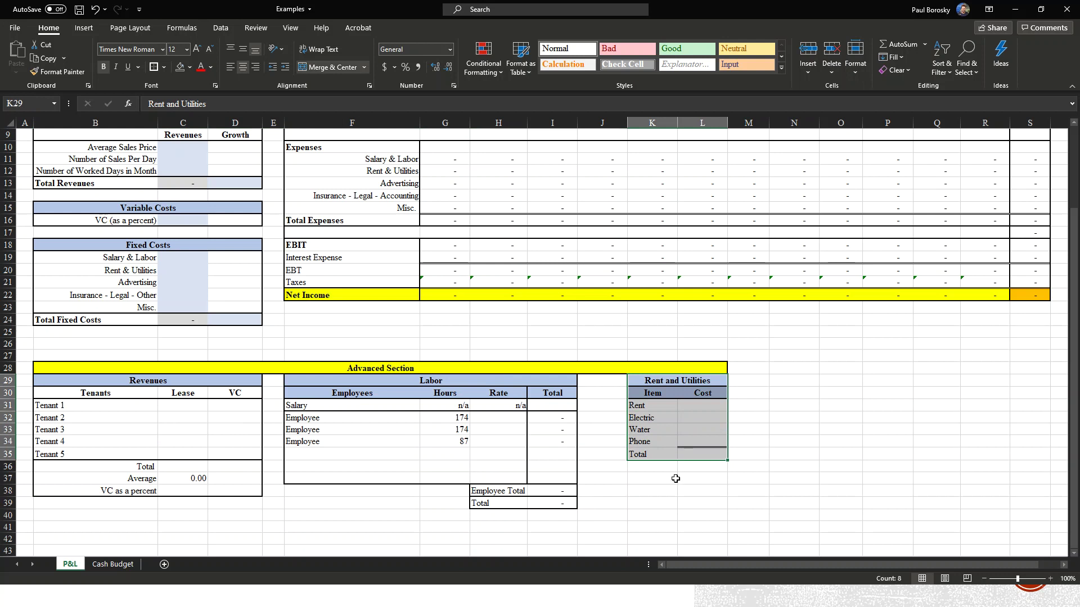
click(645, 489)
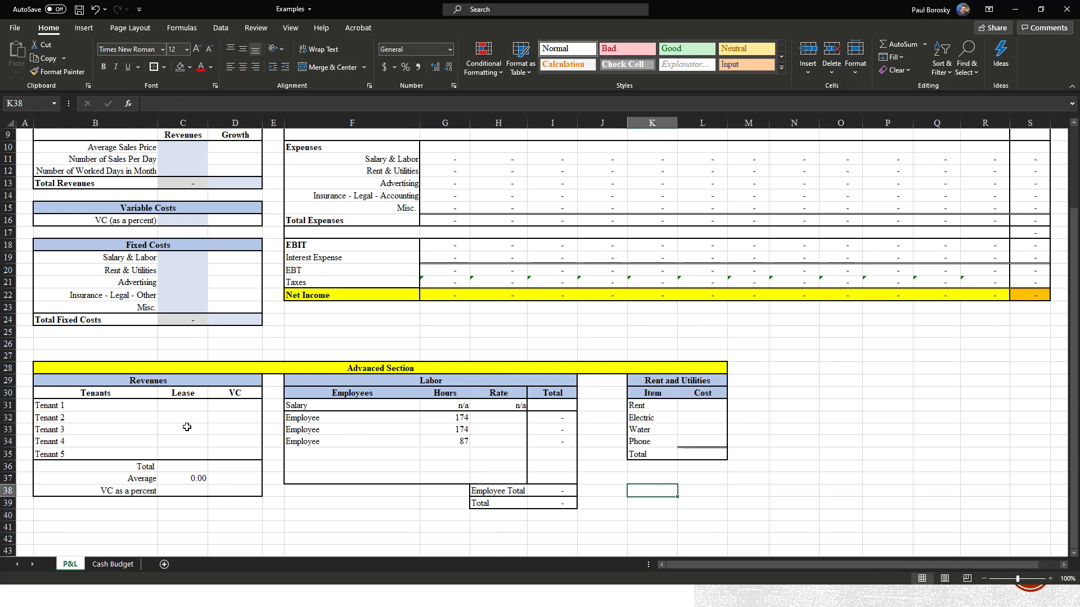
scroll(149, 406, up, 3)
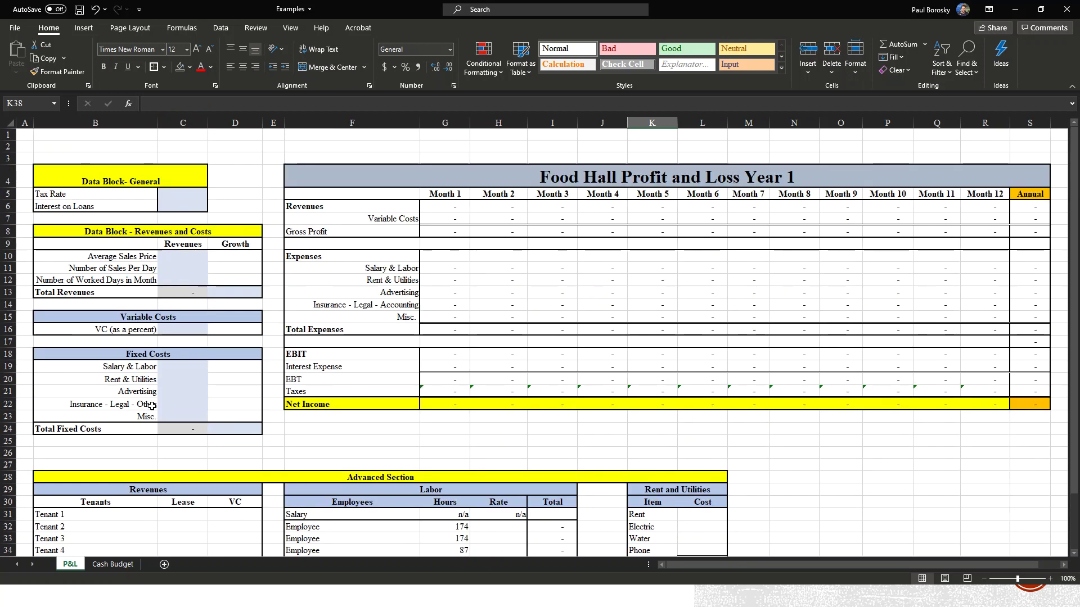
Step: Set the Tax Rate to 20% and Interest on Loans to 500 in the general data block
click(189, 193)
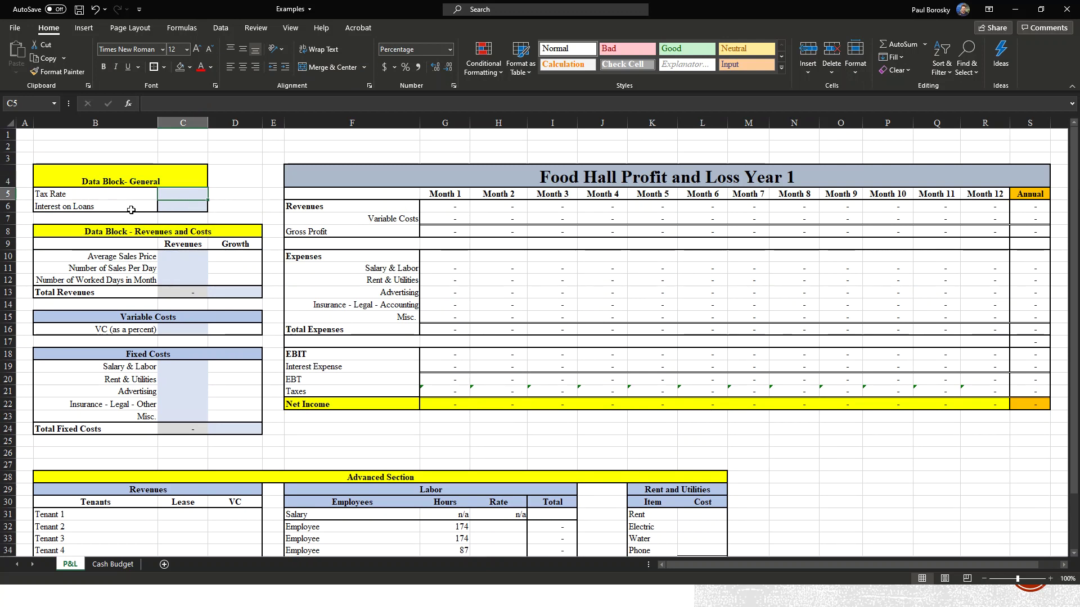
text(20)
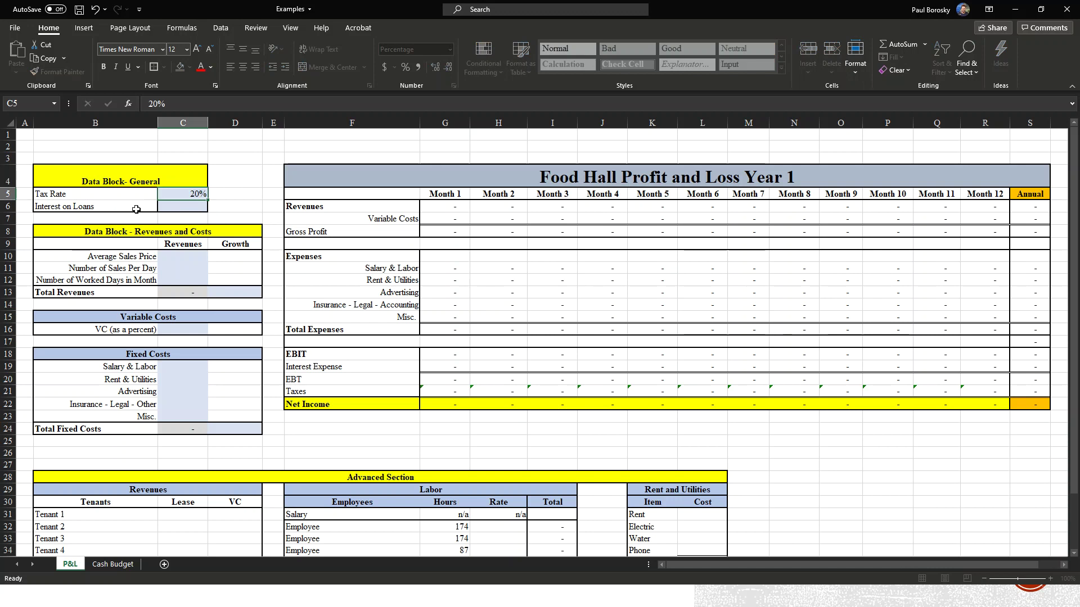
key(Return)
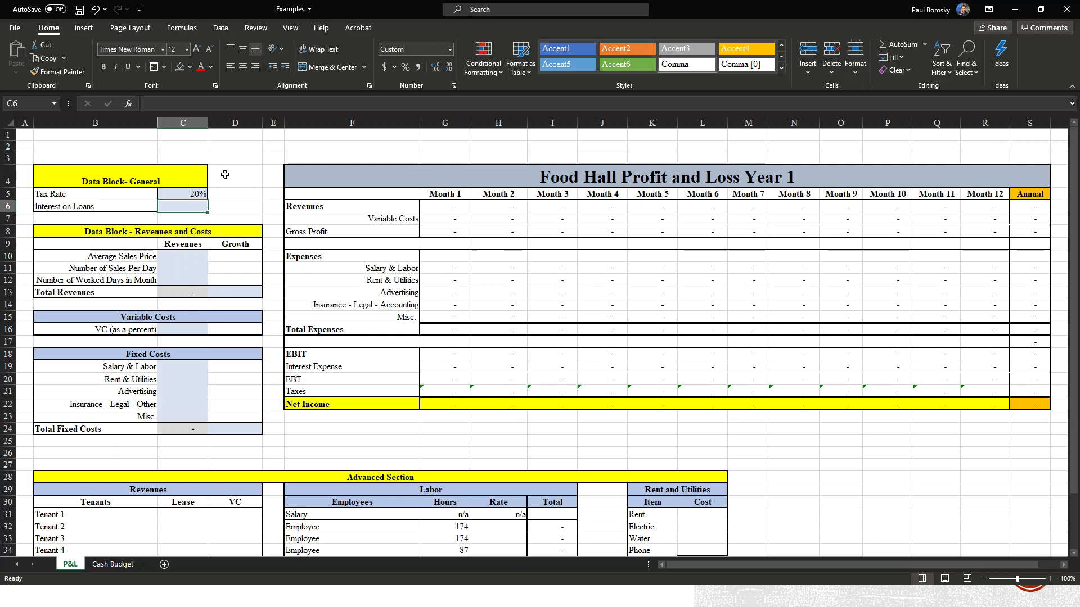
text(500)
key(Return)
Step: Enter lease amounts of 4000, 4500, 5000, 5500 and 6000 for Tenants 1 to 5 in the Advanced Section's Revenues table
click(179, 256)
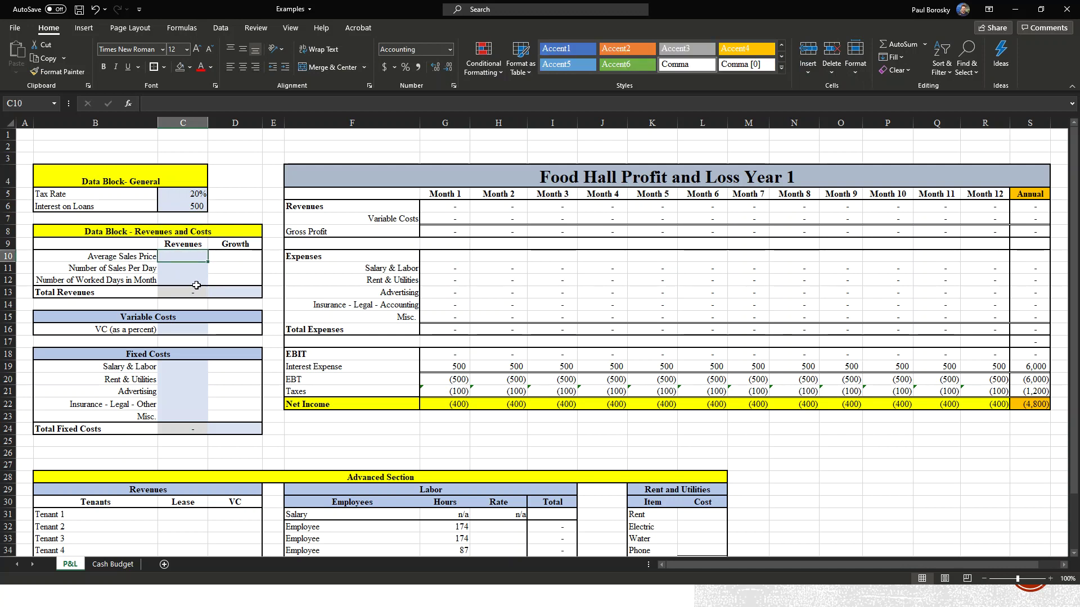
scroll(169, 279, down, 2)
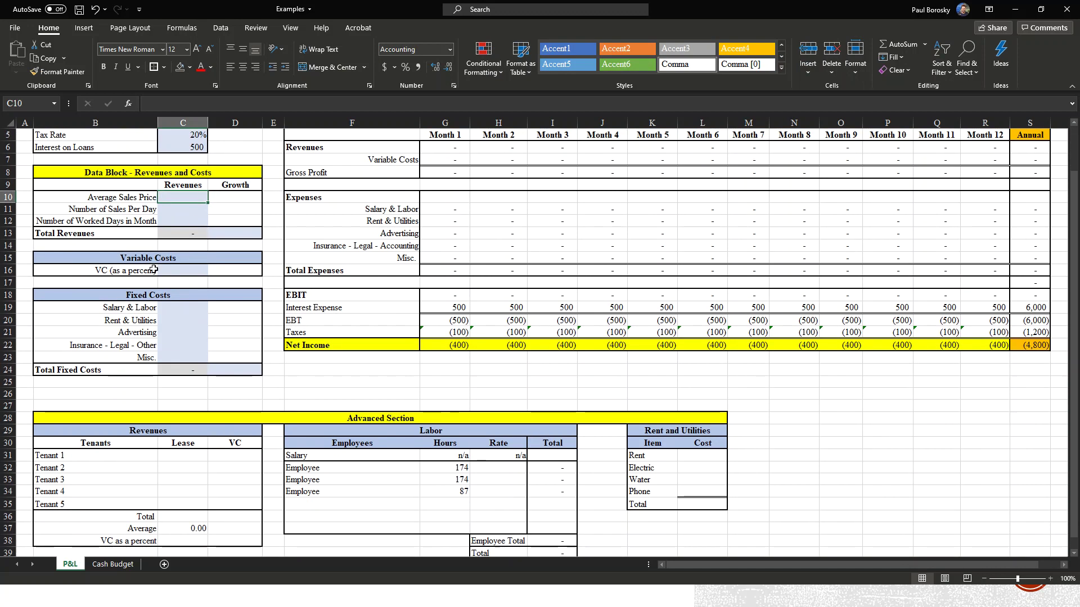
scroll(169, 281, down, 2)
click(129, 405)
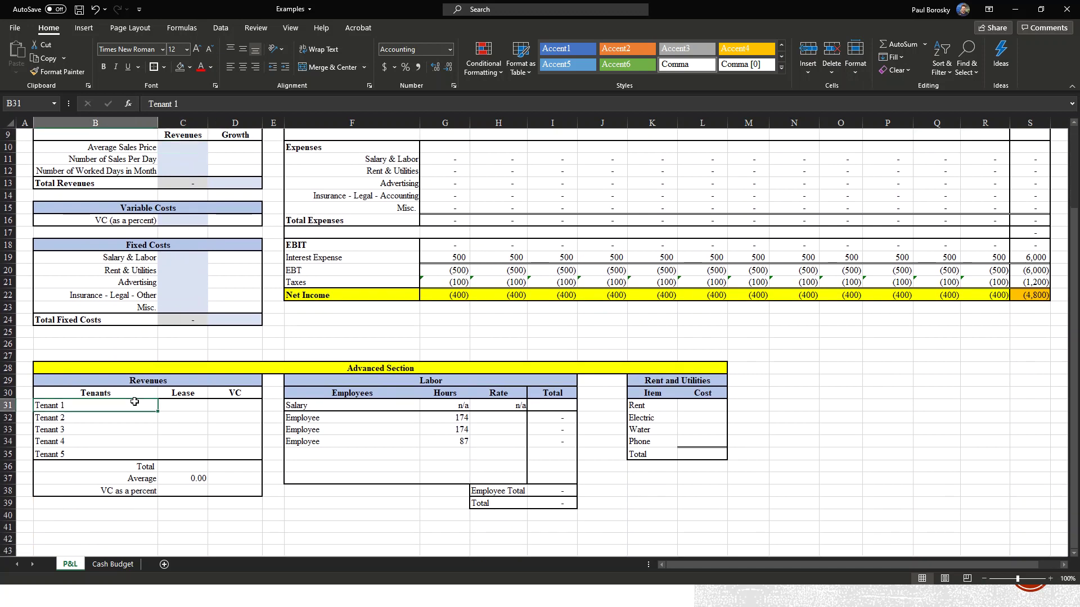
click(196, 406)
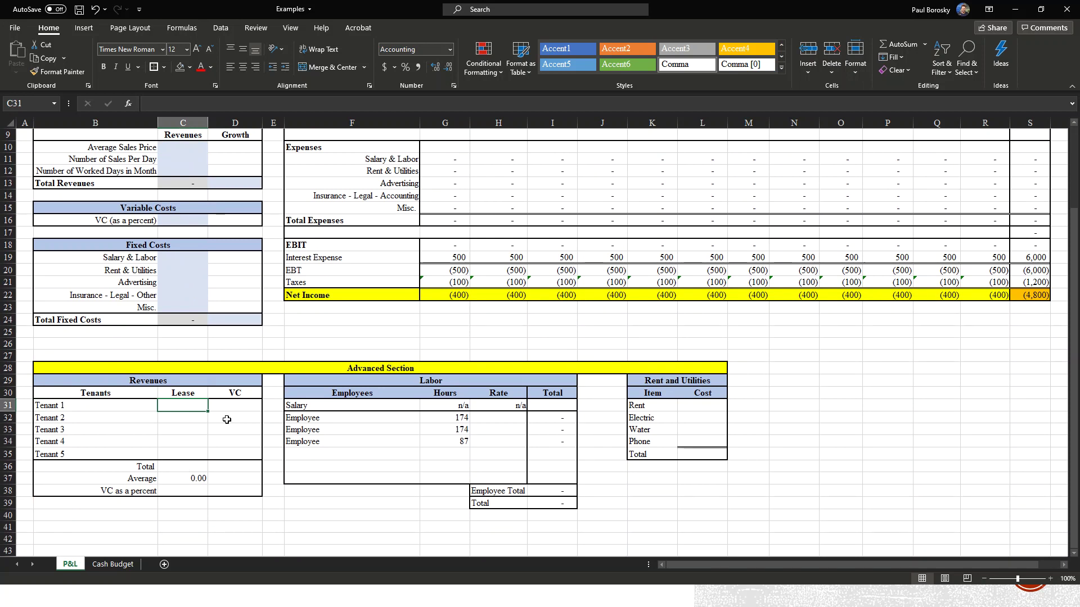
text(40000)
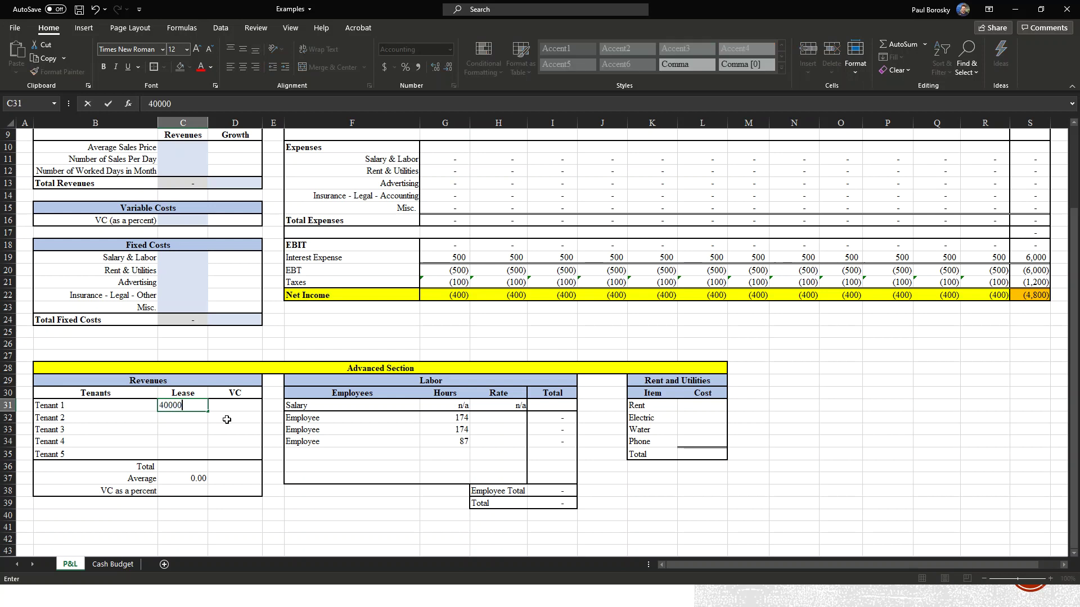
key(ctrl+Return)
text(4,000)
key(Return)
text(4500)
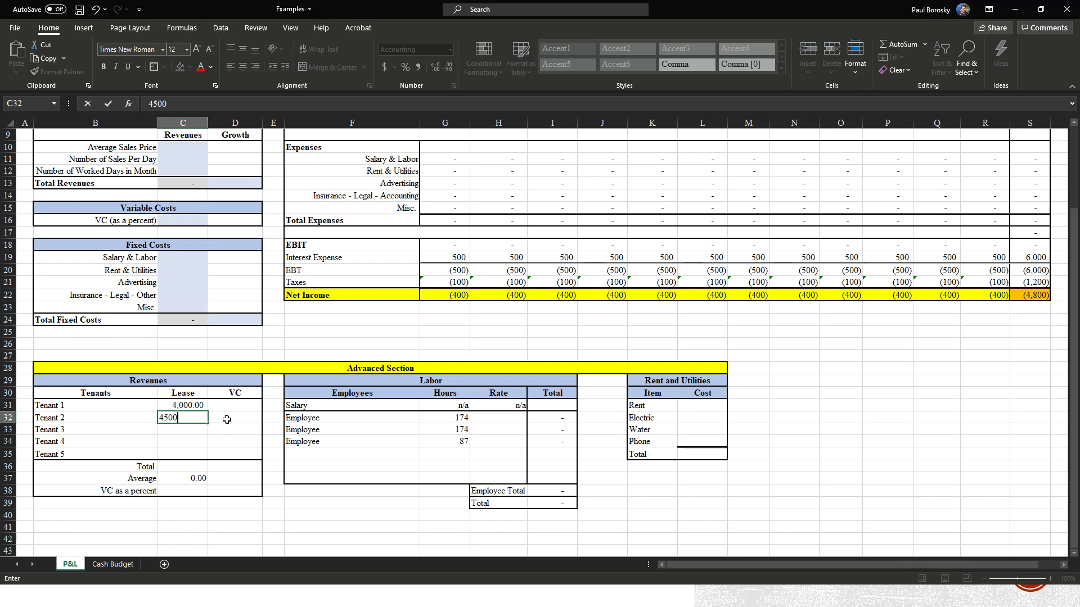
key(Return)
text(5000)
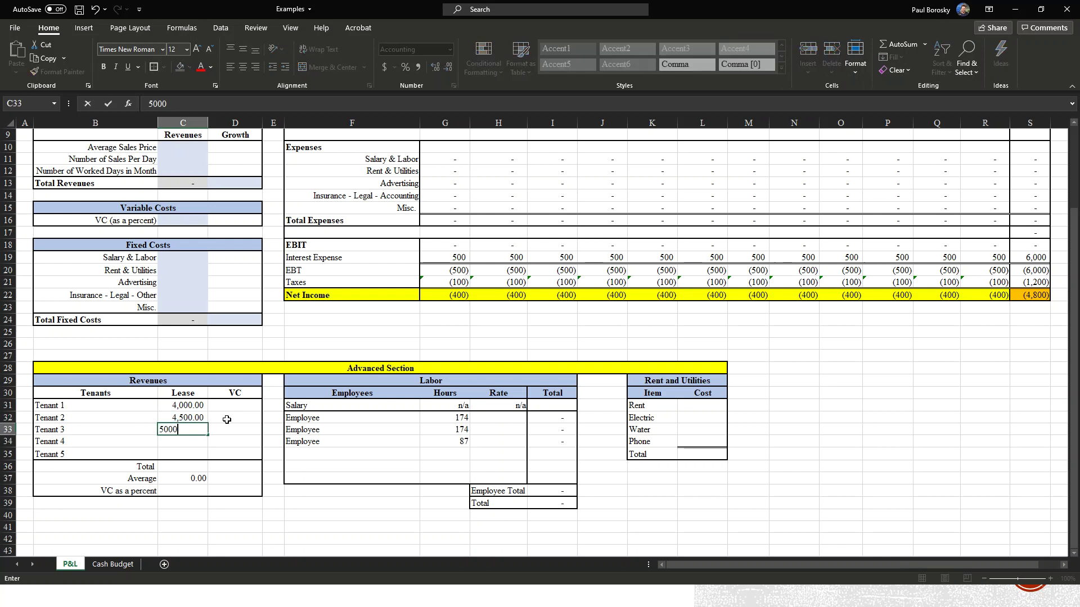
key(Return)
text(5500)
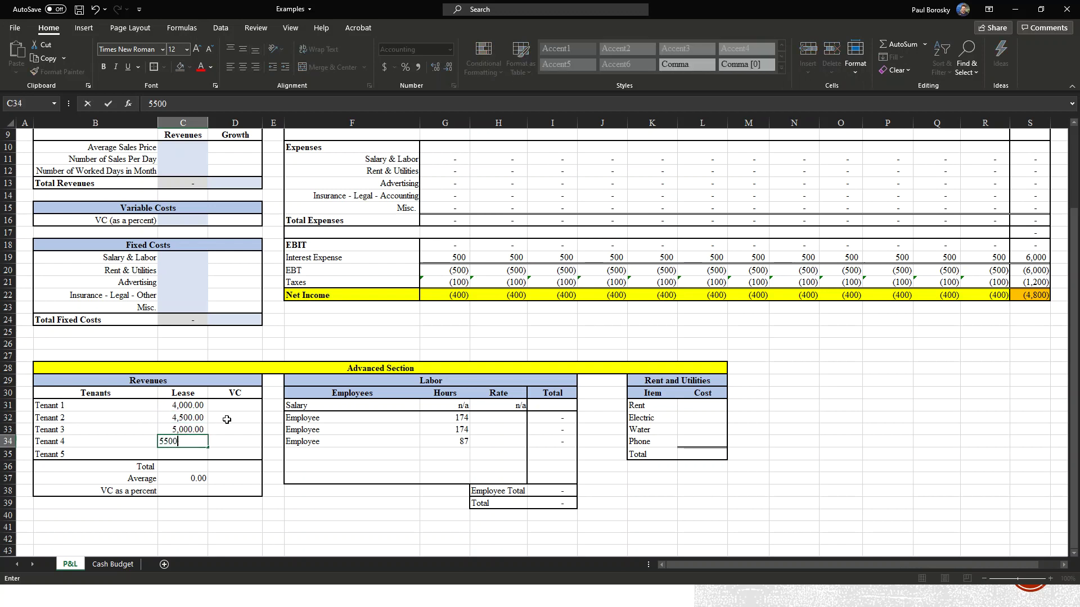
key(Return)
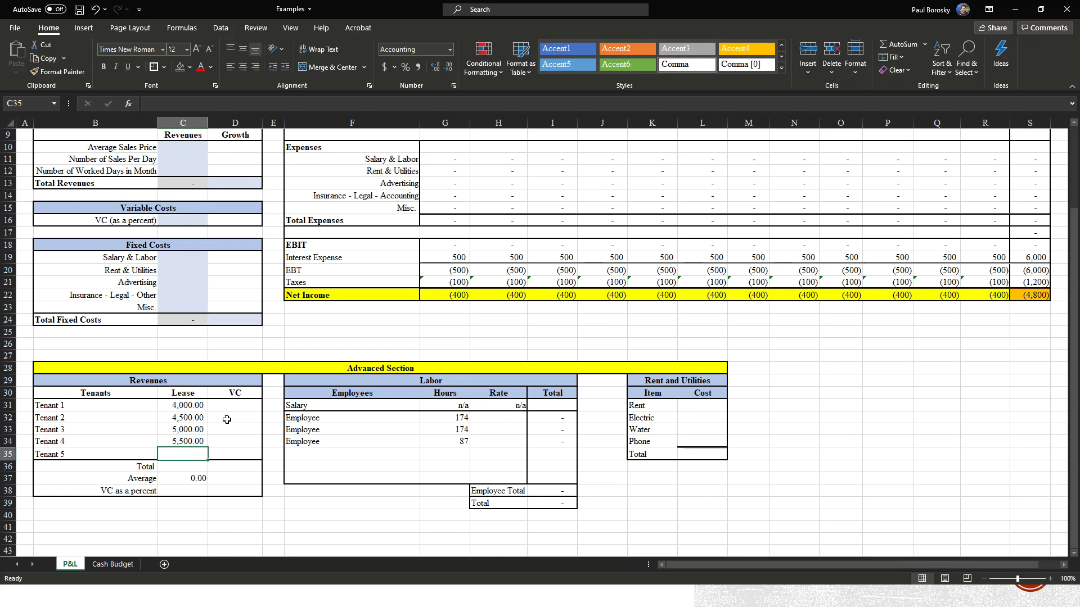
text(6000)
key(Return)
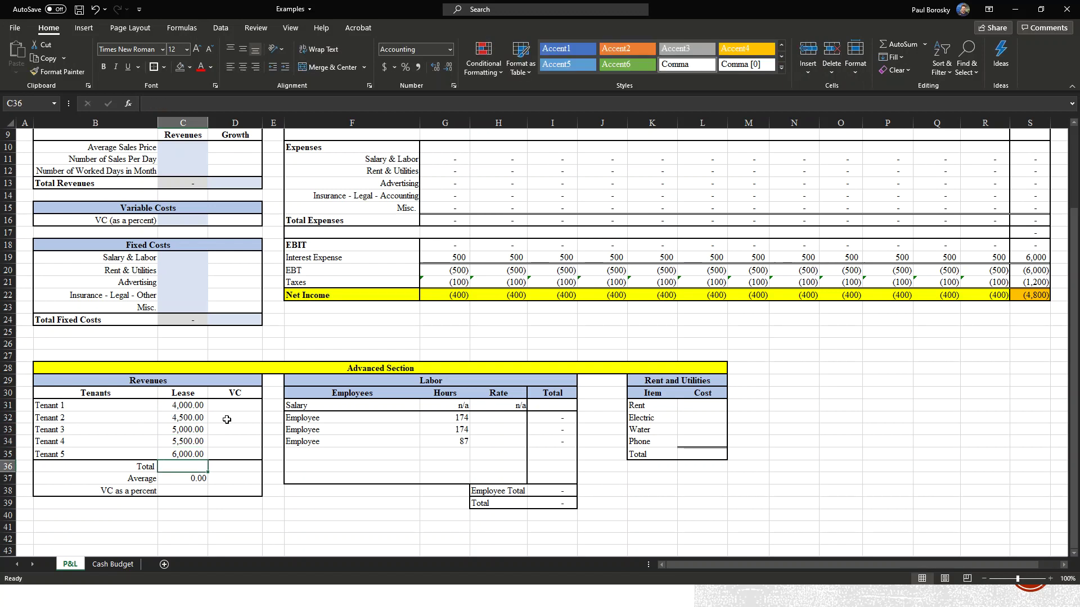
Step: Enter a variable cost of 150 for each of the five tenants in the Revenues table's VC column
click(232, 408)
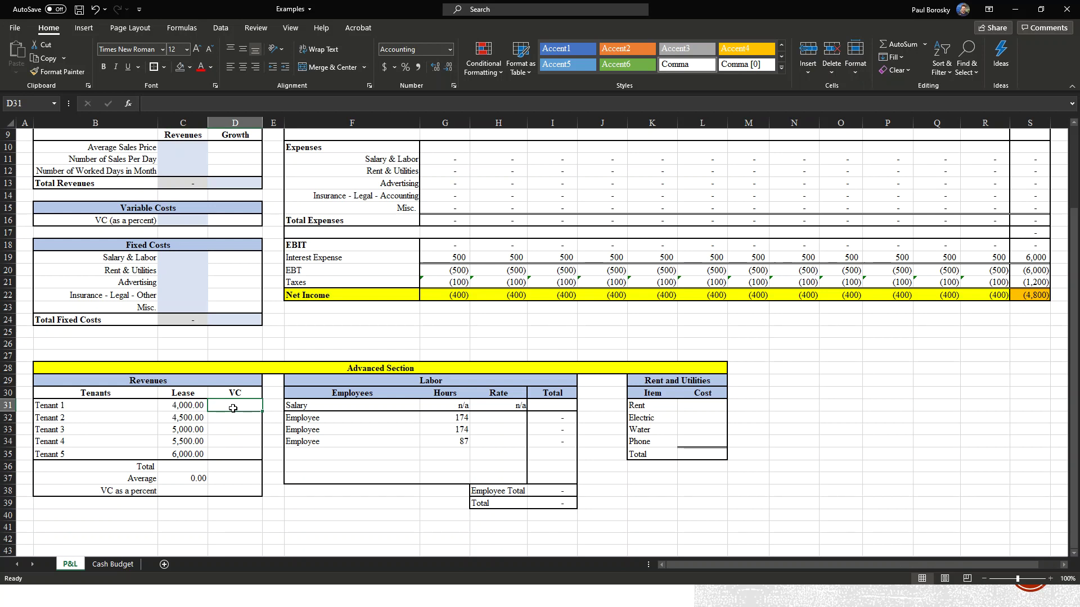
text(150)
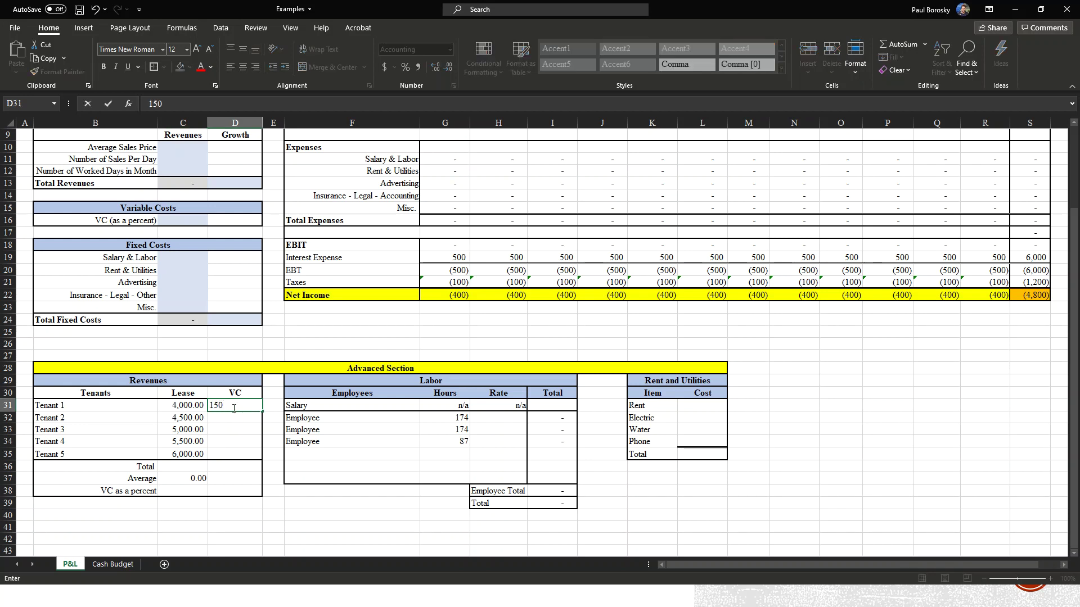
key(Return)
text(150)
key(Return)
text(150)
key(Return)
text(150)
key(Return)
text(150)
key(Return)
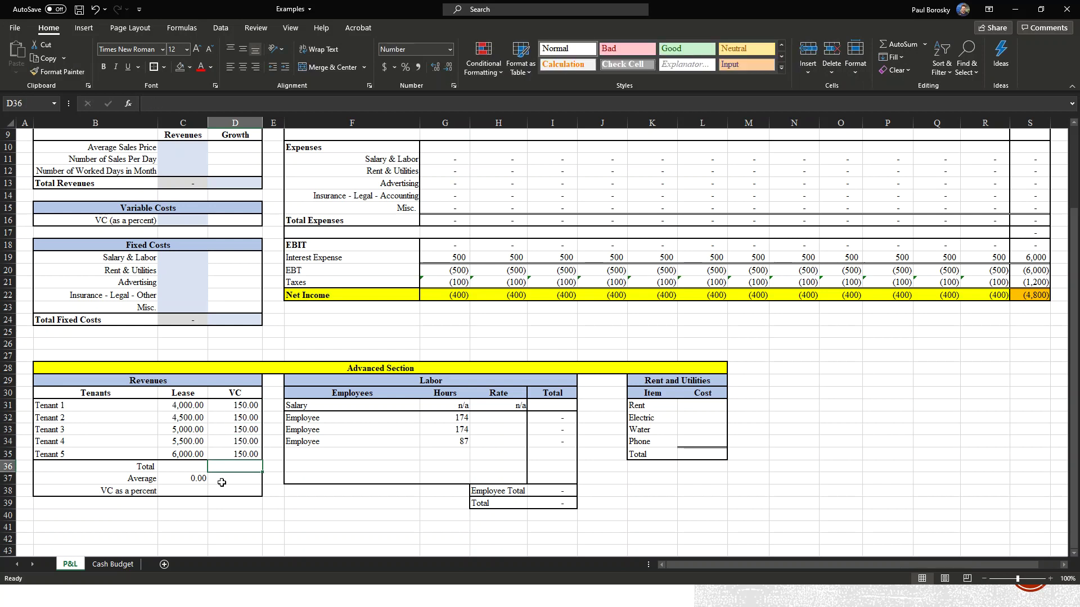
Step: Clear the Lease column's Average cell and total the five lease amounts in C36 with =SUM(C31:C35)
click(190, 476)
key(Delete)
click(186, 465)
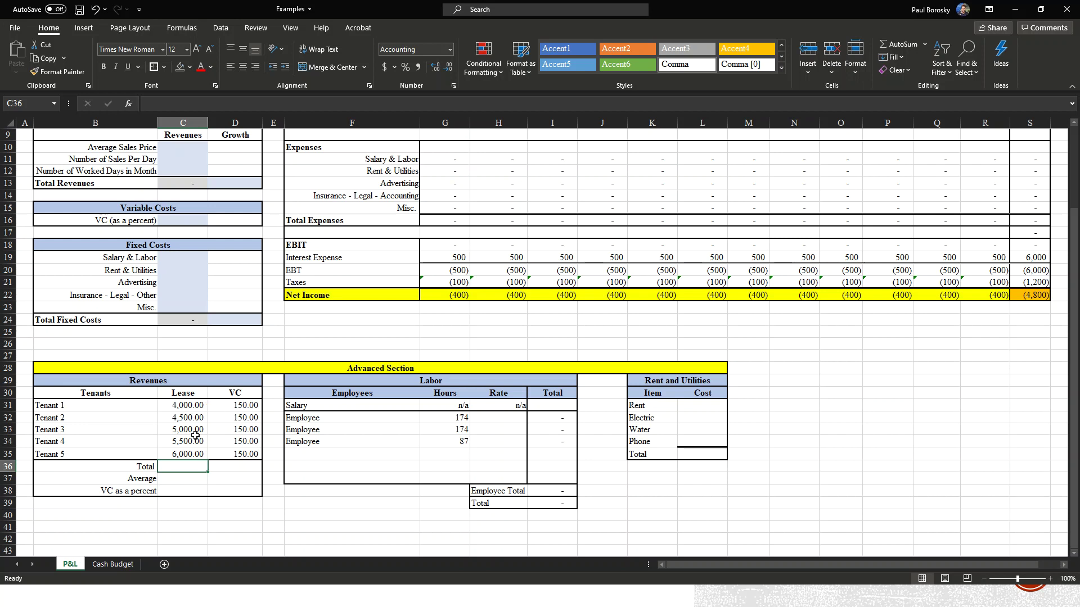
text(=)
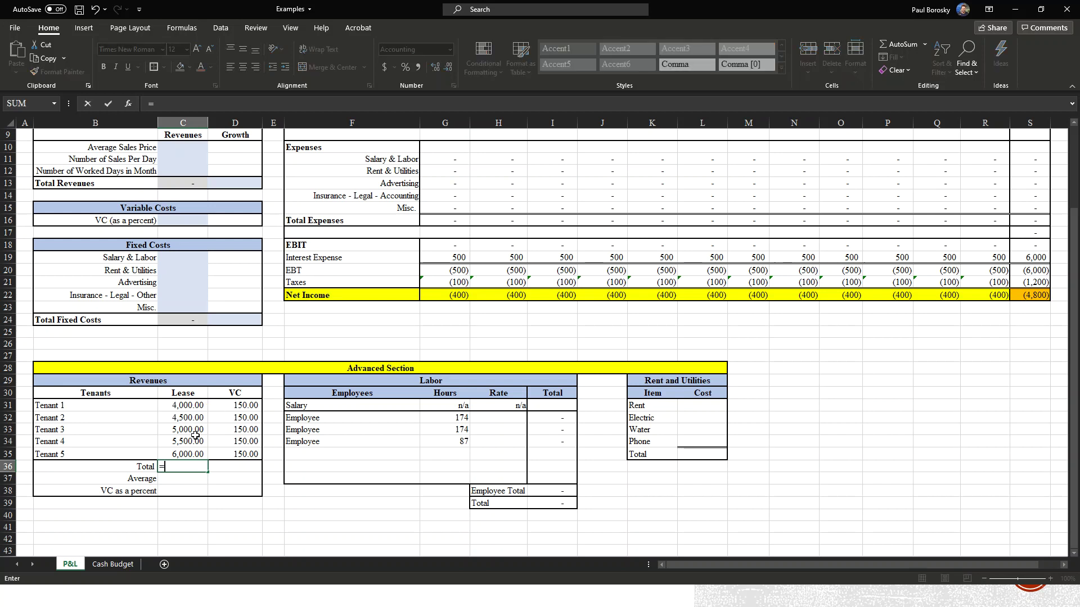
text(sum)
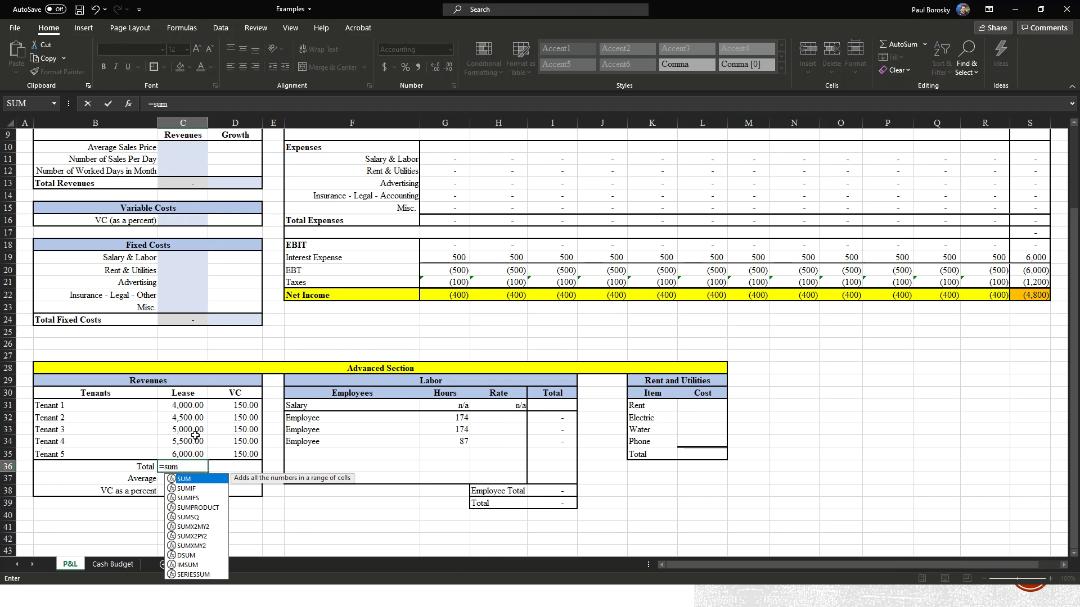
text(()
drag(194, 406, 188, 447)
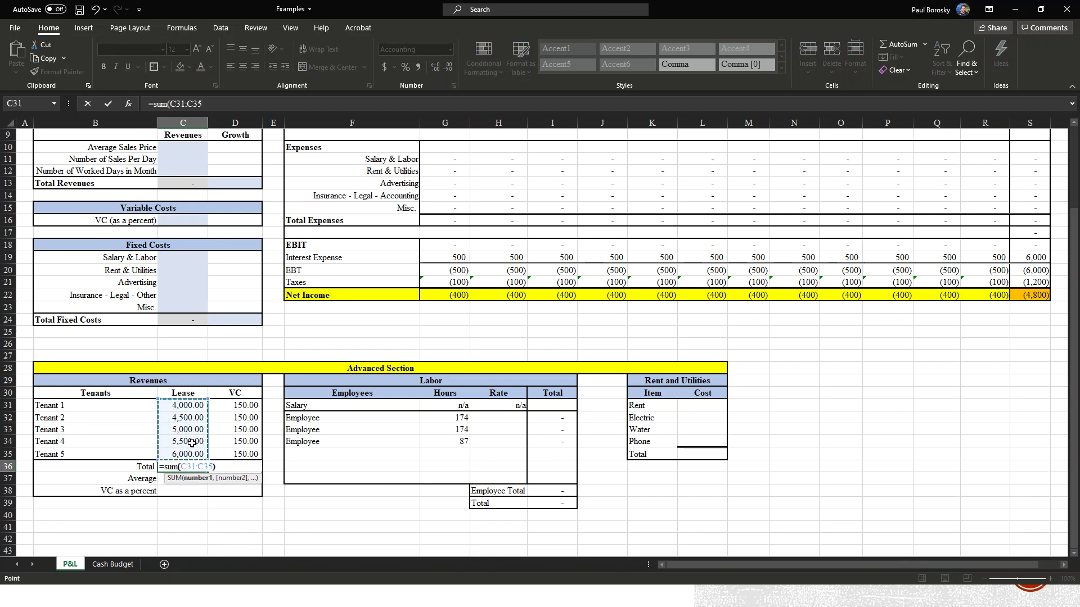
text())
key(Return)
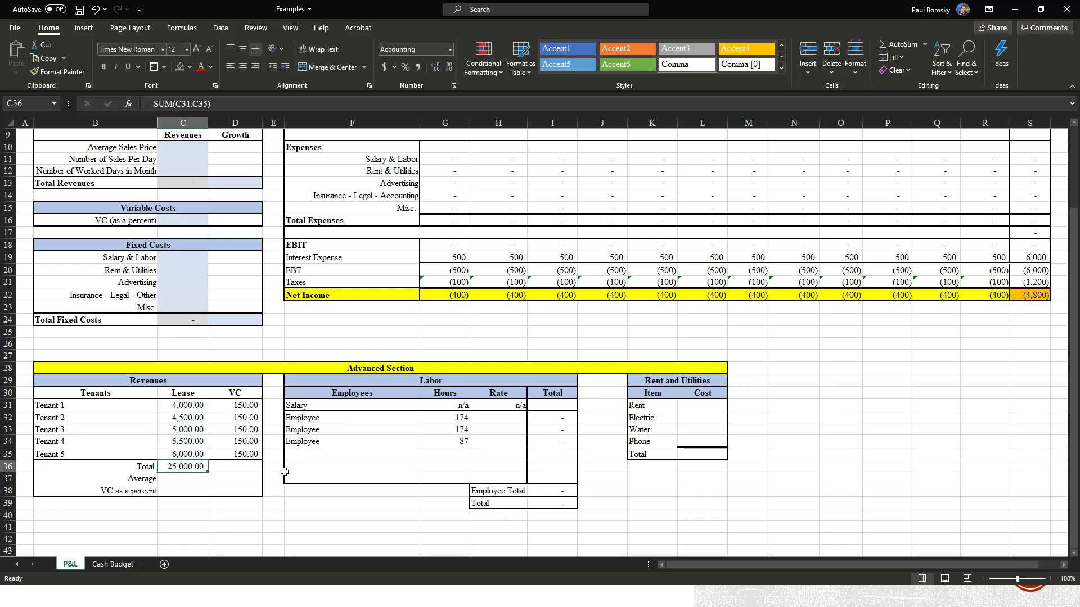
Step: Total the five tenants' variable costs in D36 with =SUM(D31:D35)
click(244, 470)
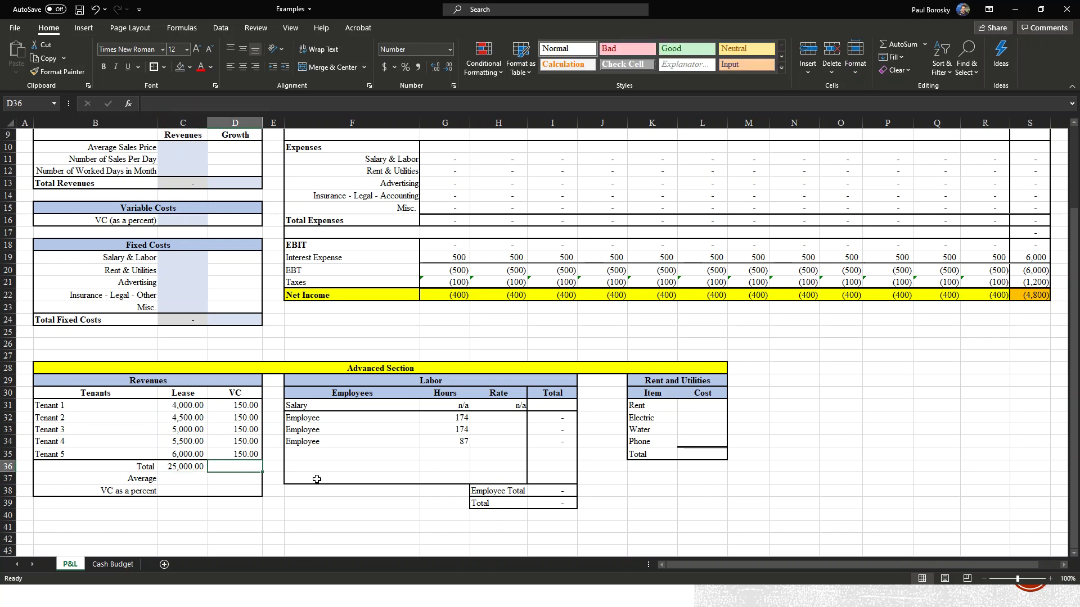
text(=)
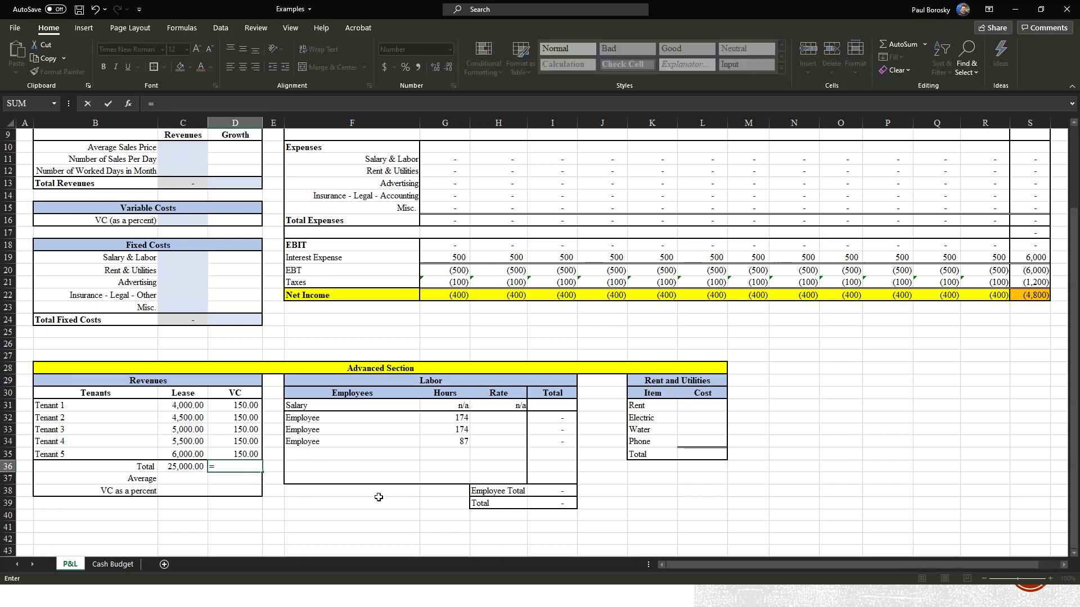
text(sum()
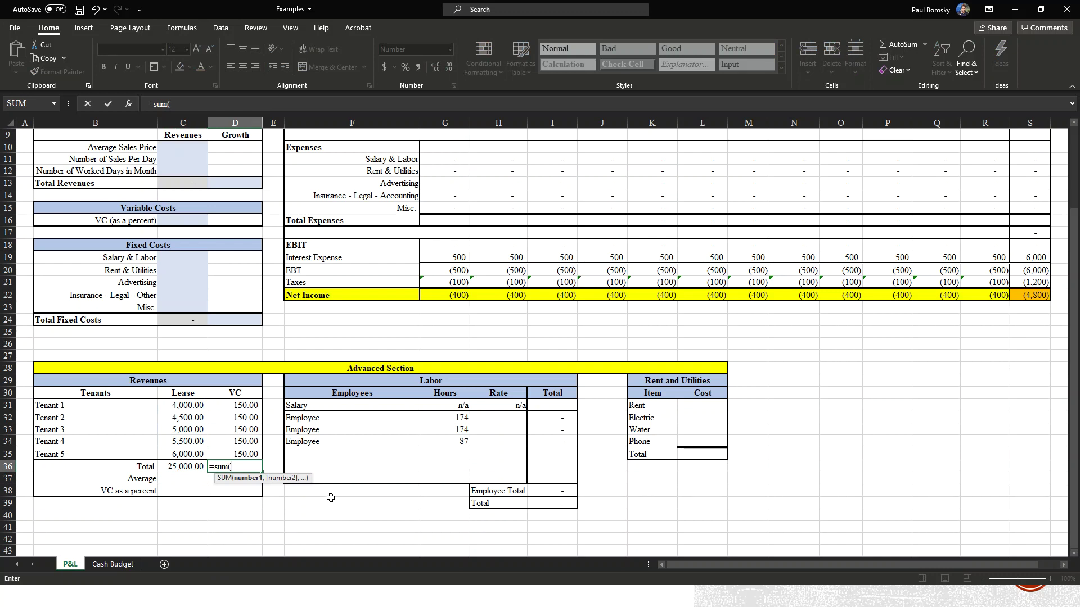
drag(240, 401, 252, 447)
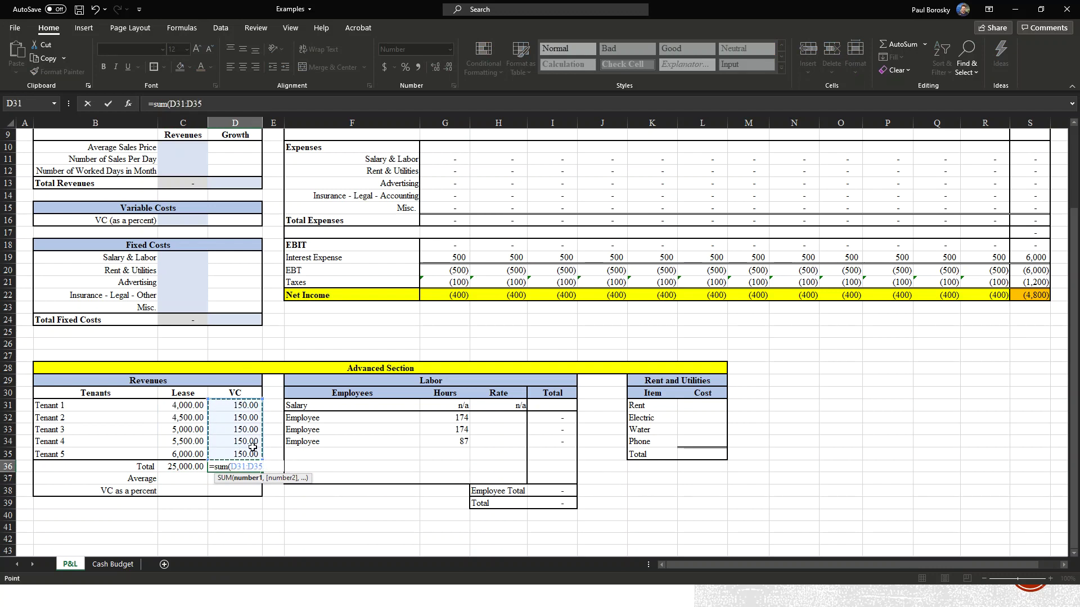
key(Return)
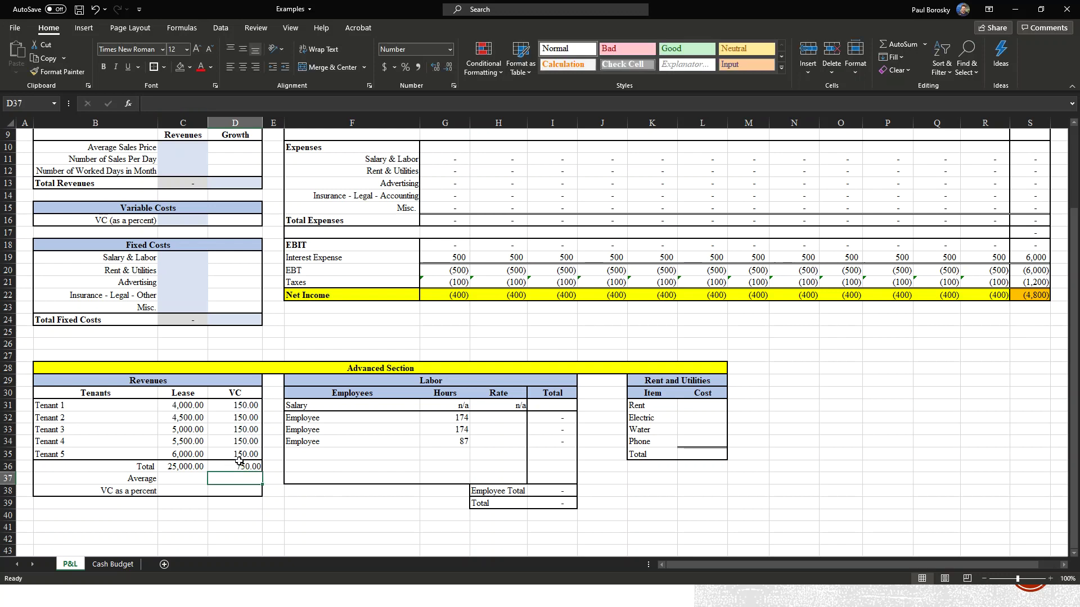
Step: Calculate VC as a percent in C38 by dividing total variable costs by total lease revenue, =D36/C36
click(197, 478)
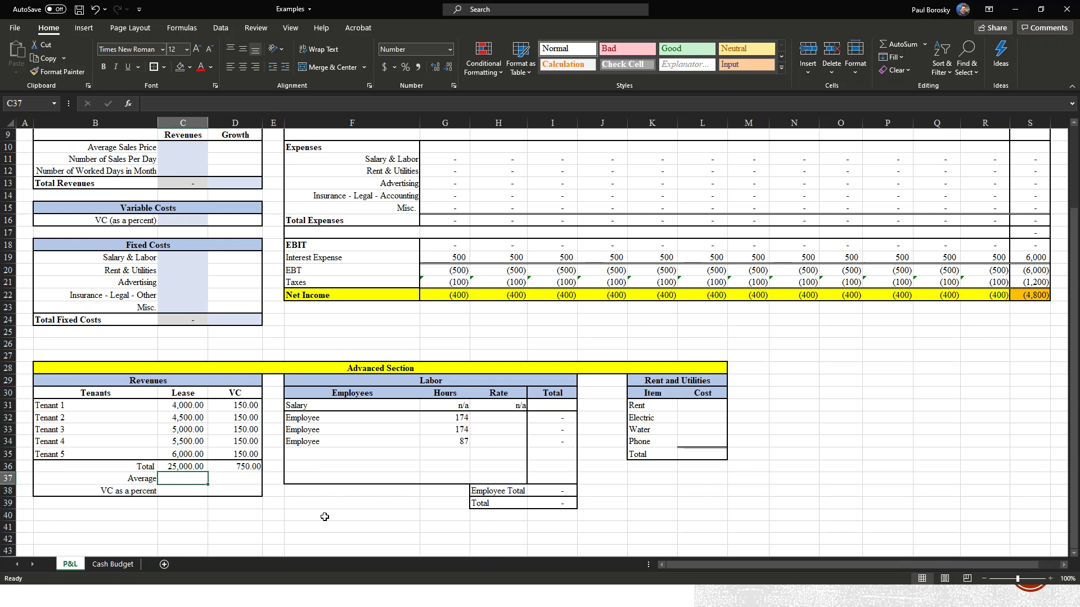
key(Down)
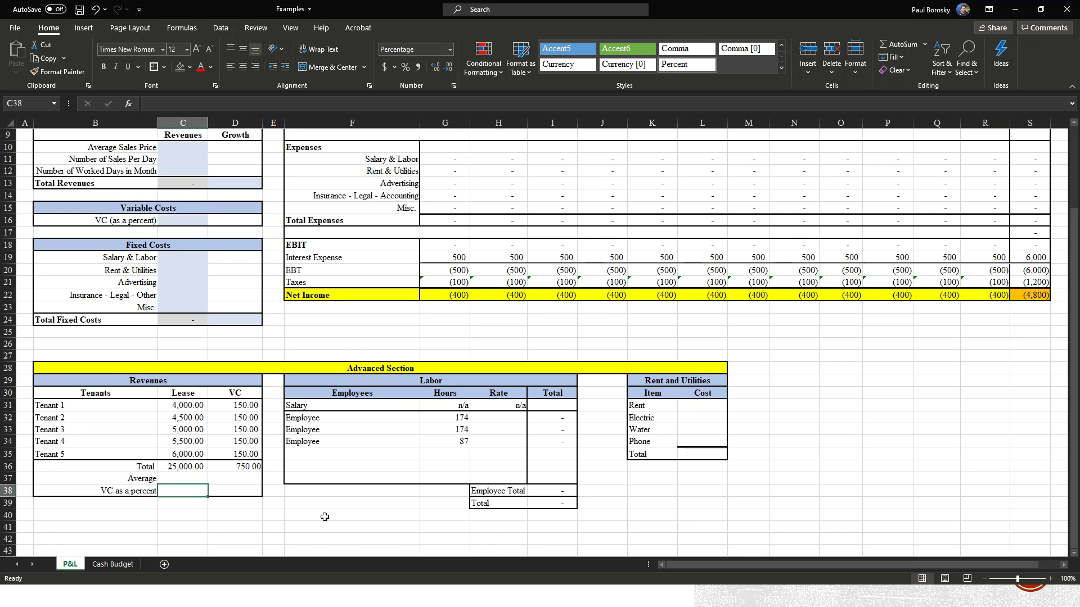
text(=)
click(256, 467)
text(/)
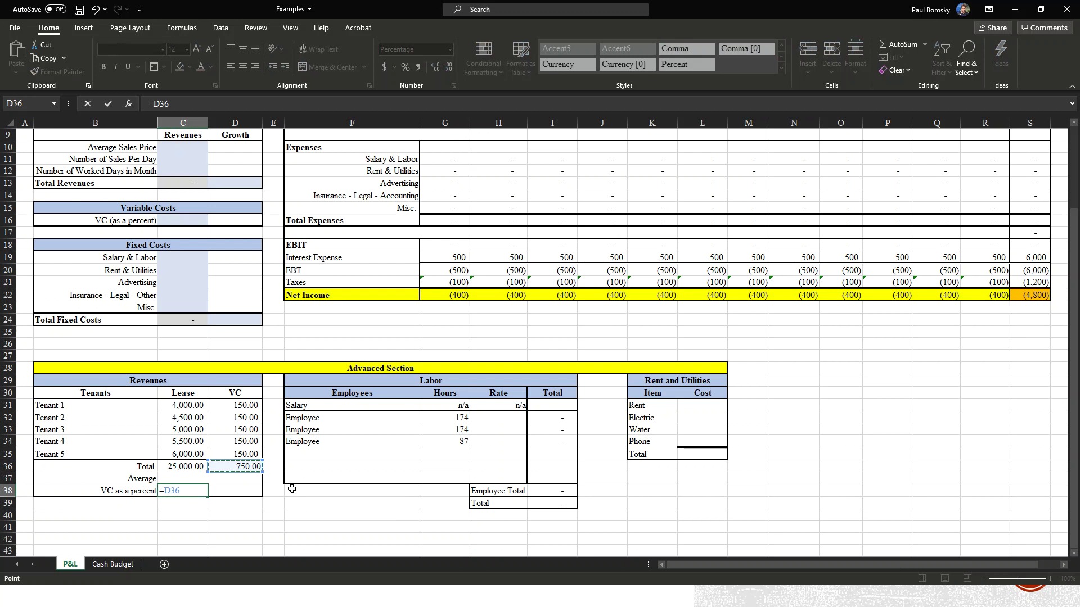
click(186, 467)
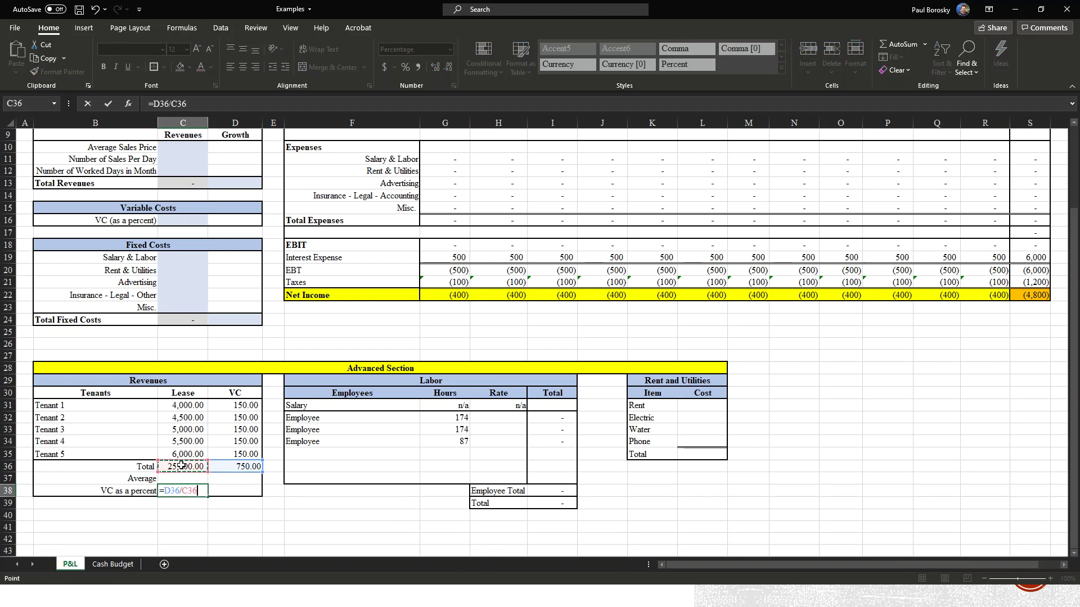
key(Return)
click(184, 487)
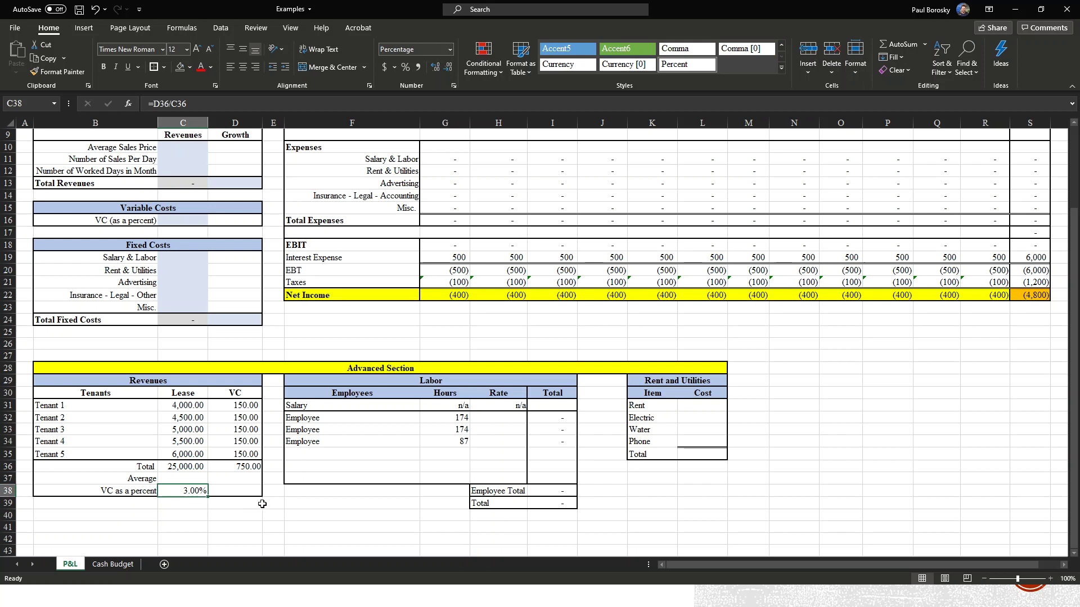
Step: Link Average Sales Price in the Revenues and Costs data block to the total lease amount in C36
scroll(268, 446, up, 3)
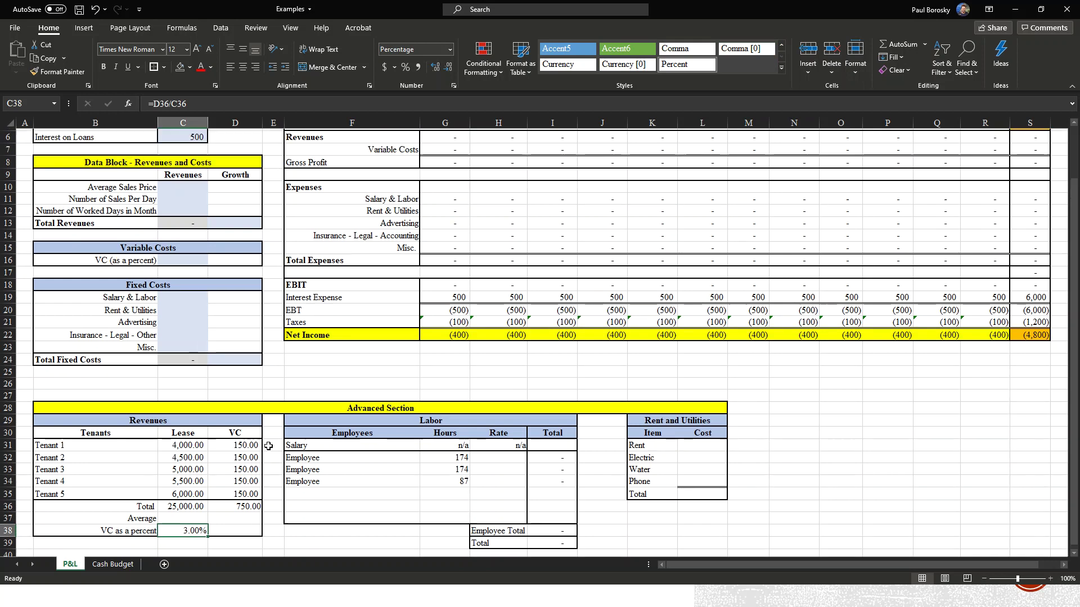
click(190, 259)
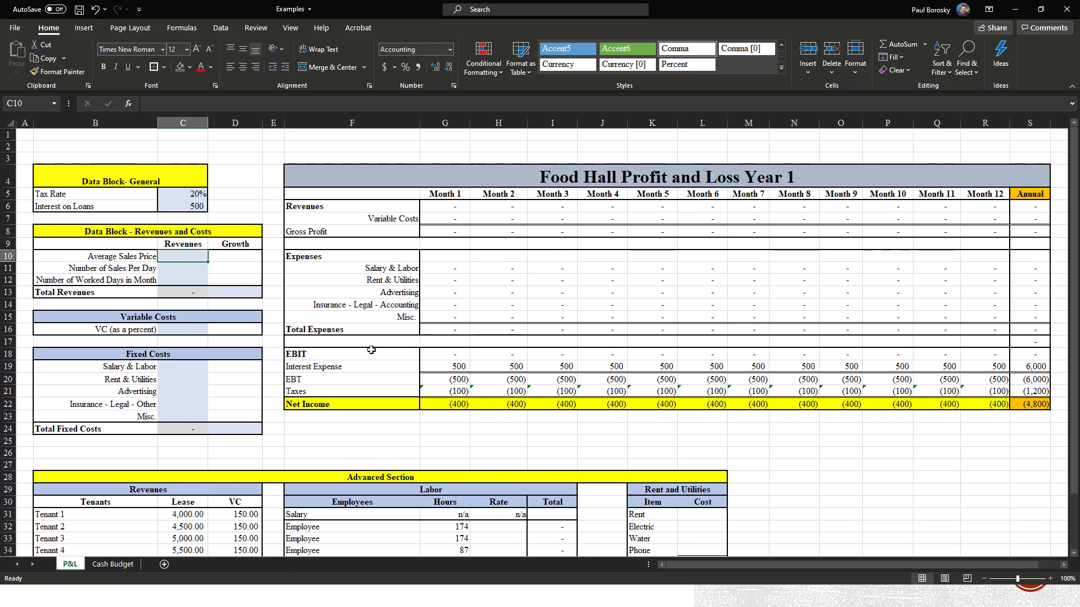
text(=)
scroll(279, 496, down, 2)
click(191, 511)
key(Return)
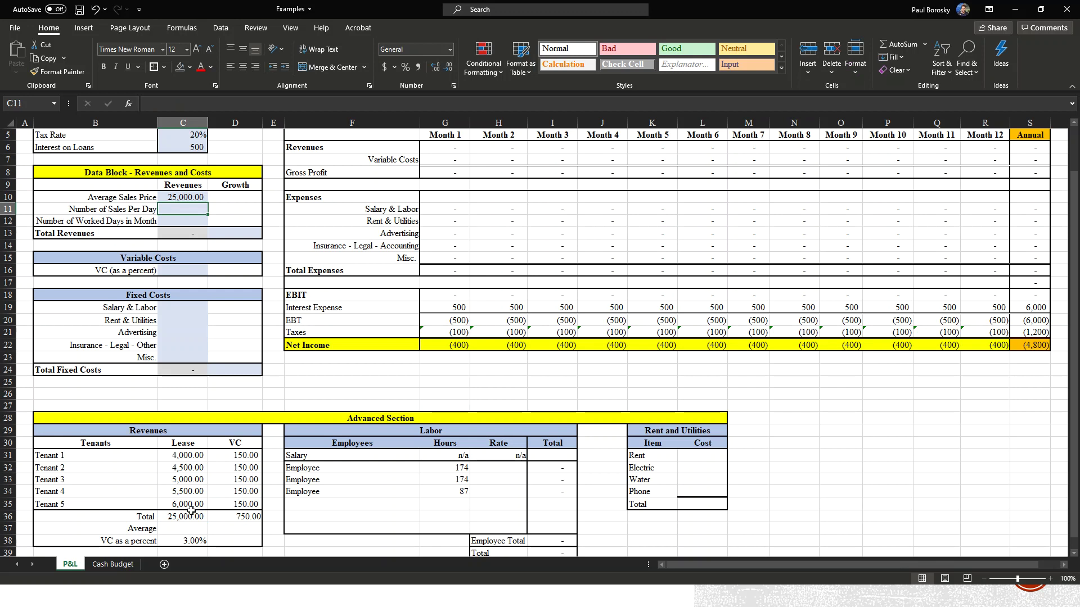
Step: Set Number of Sales Per Day to 1 and Number of Worked Days in Month to 1
text(1)
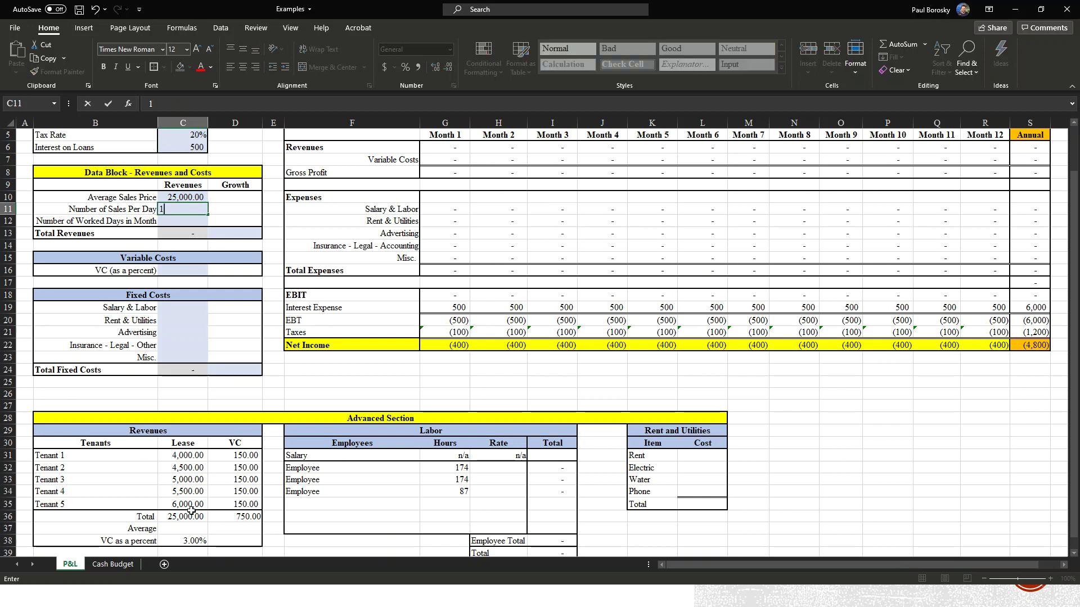
key(Return)
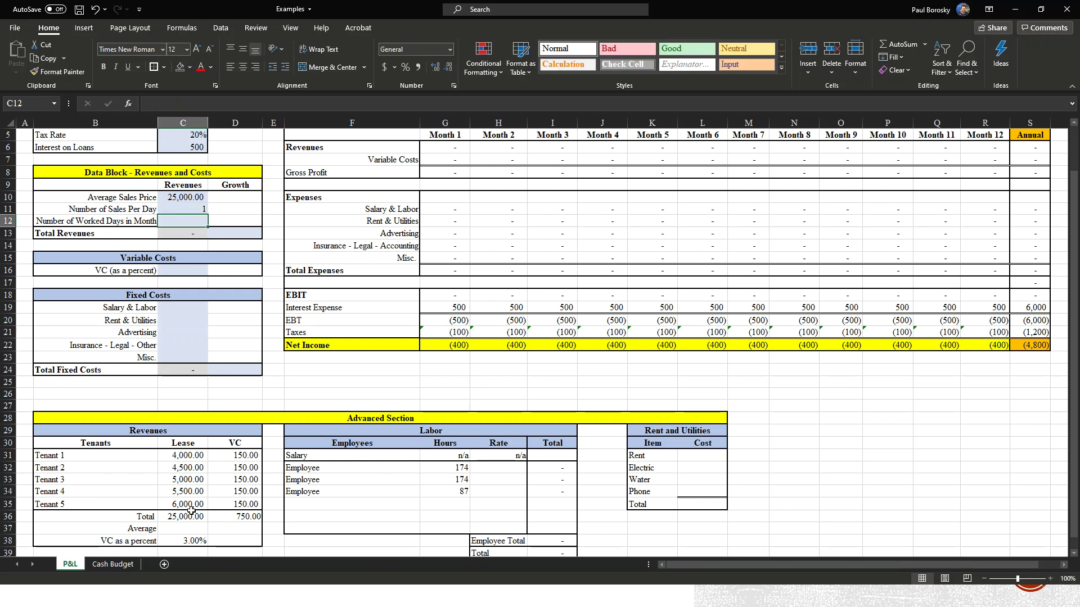
text(1)
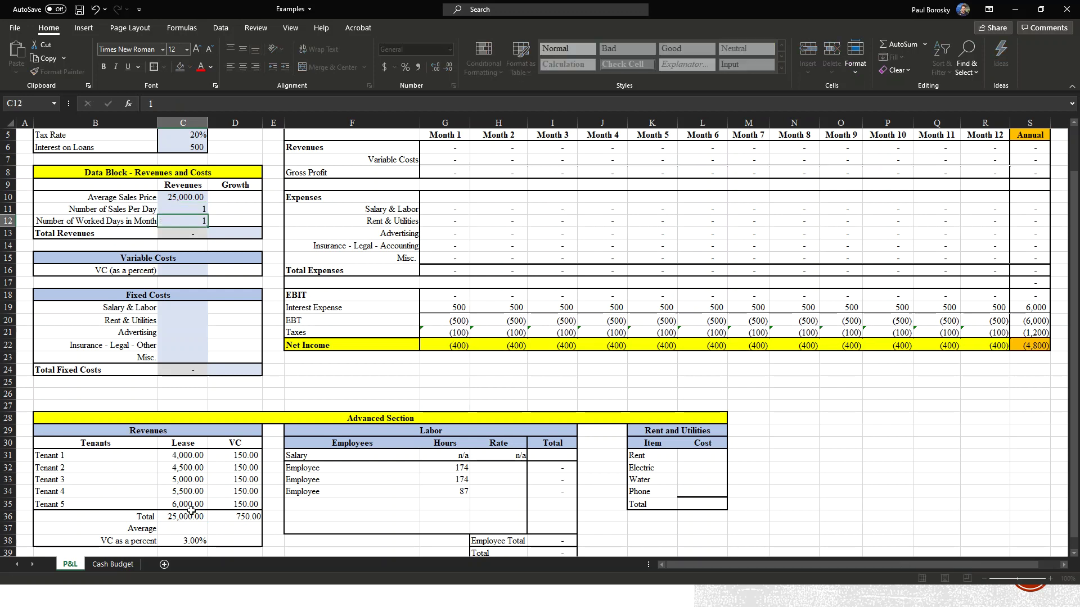
key(Return)
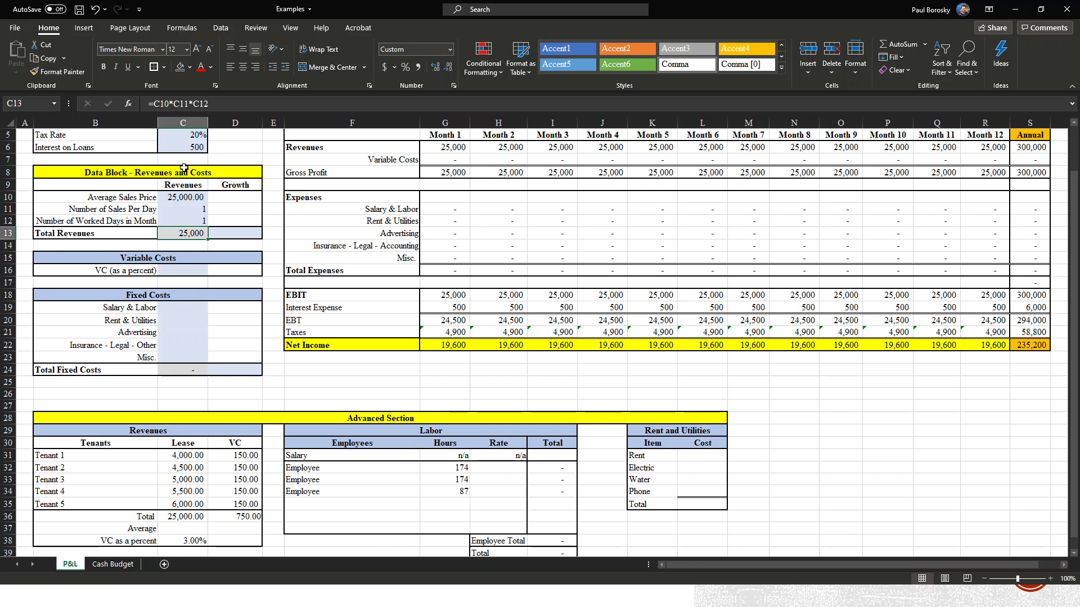
Step: Set the Growth rate for Total Revenues to 5%
click(242, 235)
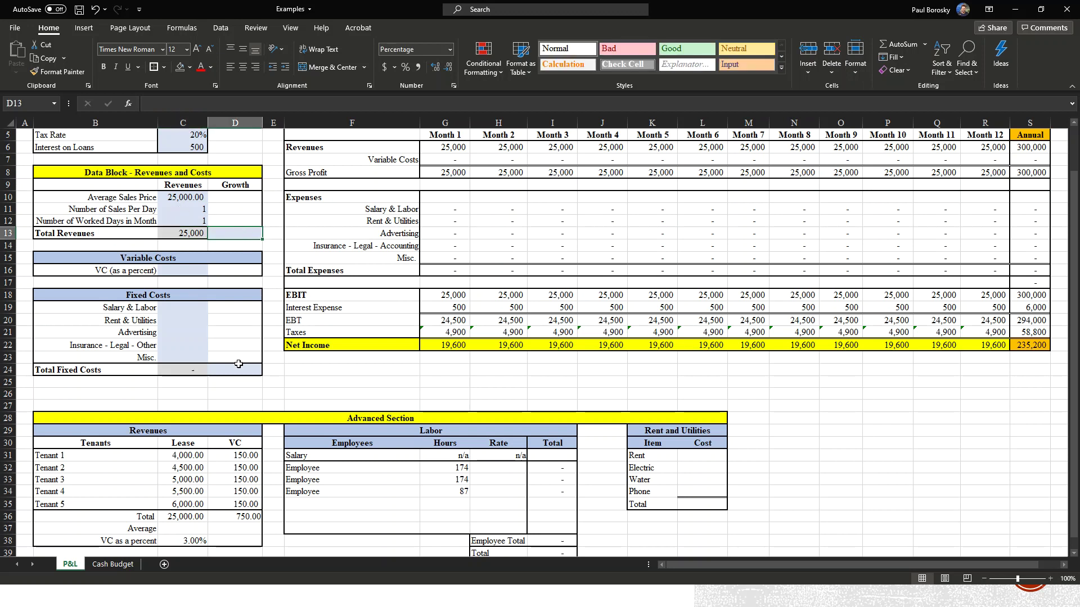
text(5)
key(Return)
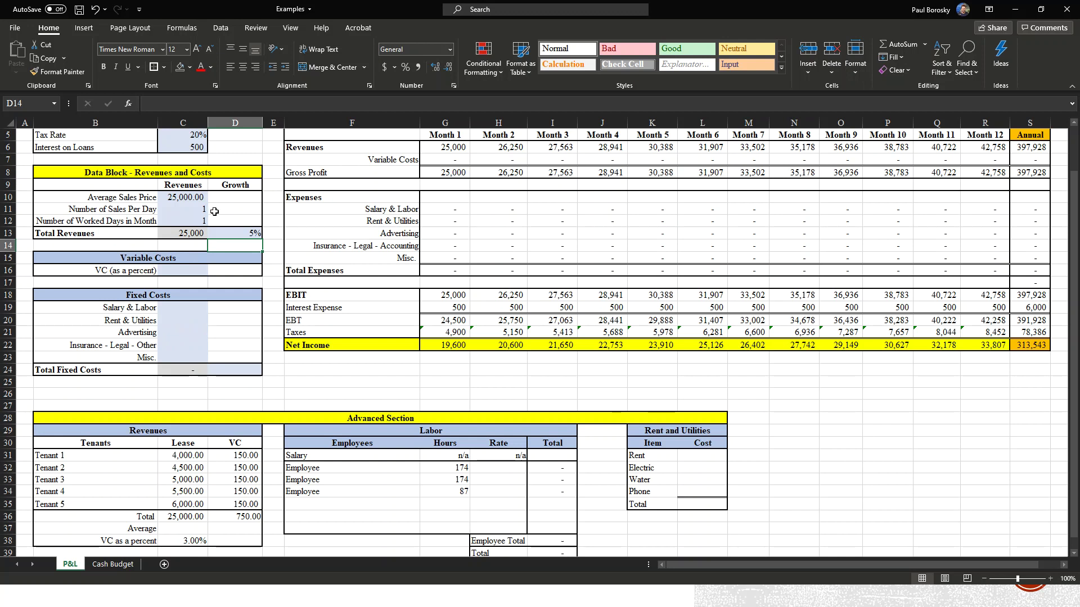
click(245, 235)
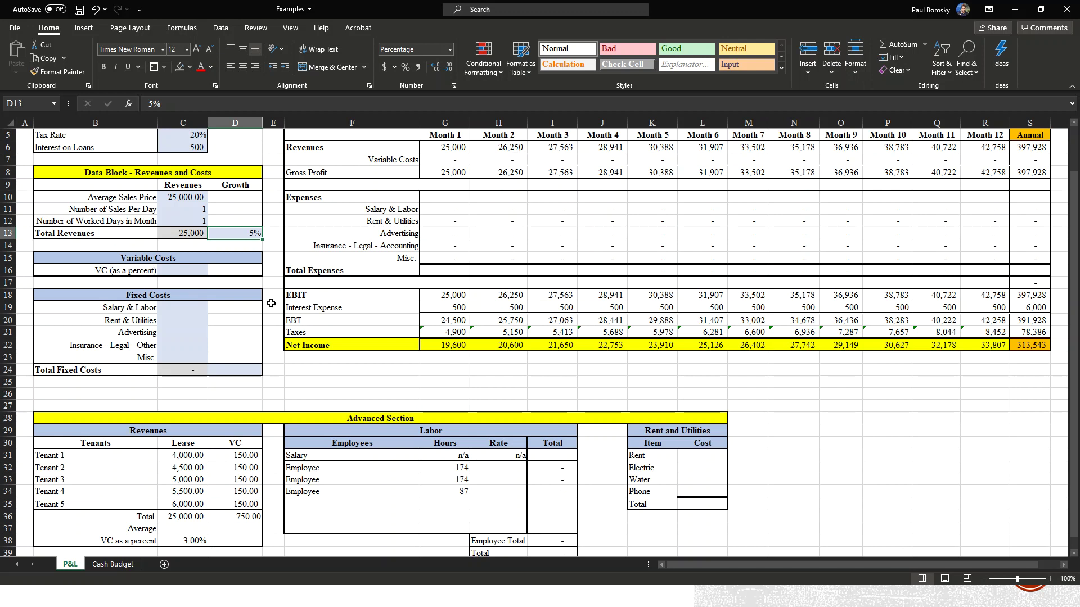
click(247, 305)
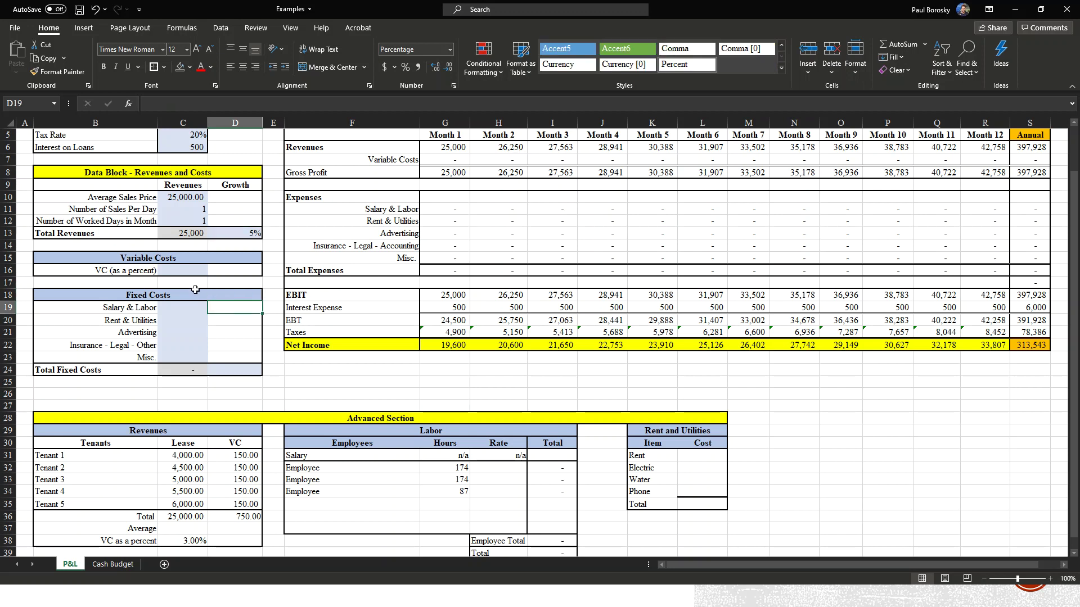
Step: Link VC (as a percent) in the Variable Costs block to the Advanced Section's percentage in C38
click(192, 272)
scroll(192, 272, down, 2)
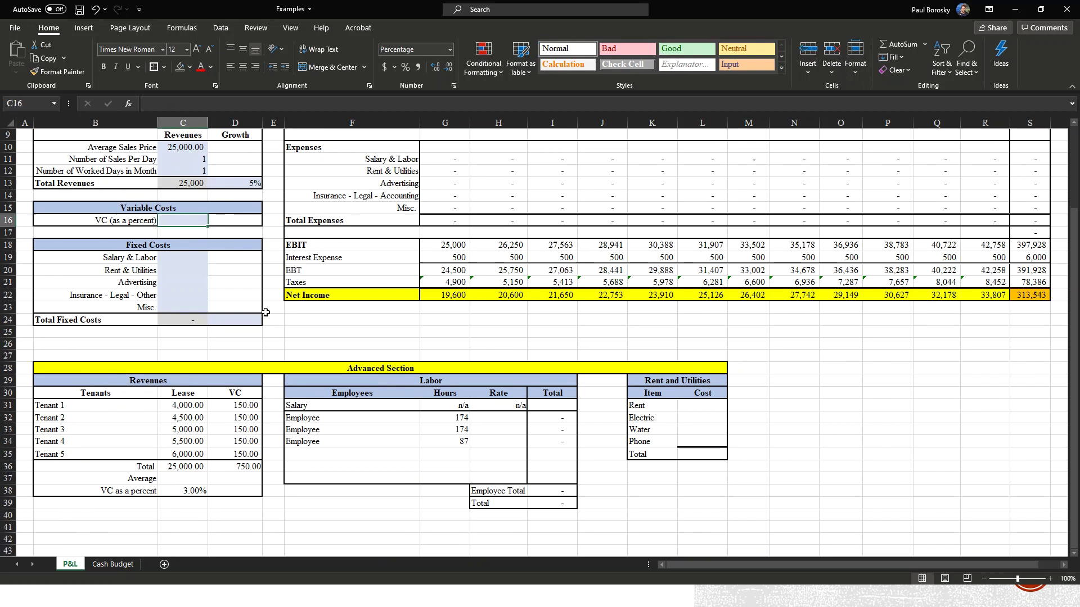
text(=)
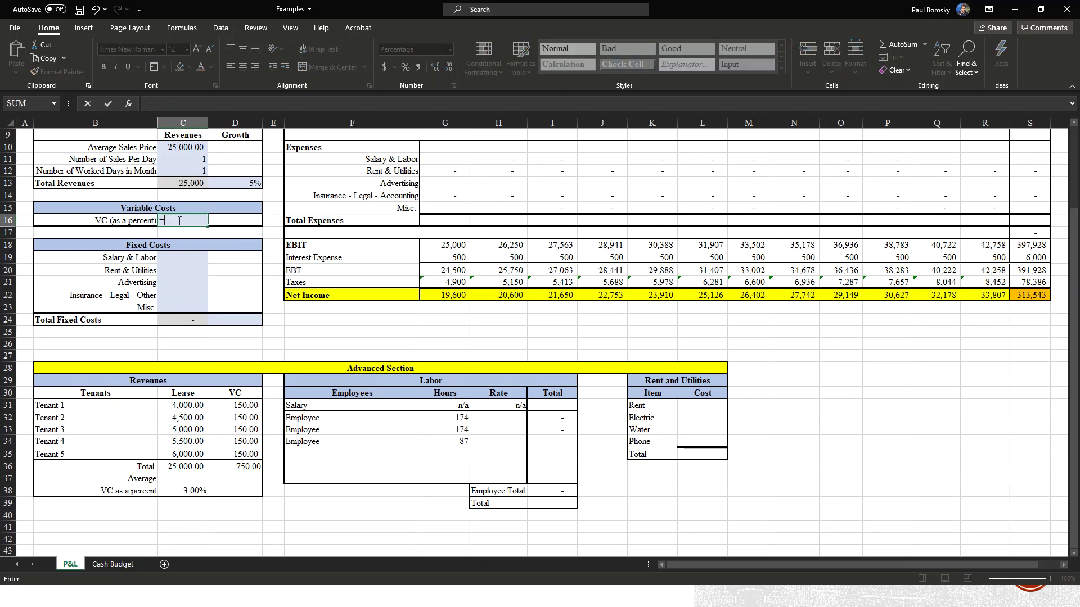
click(205, 491)
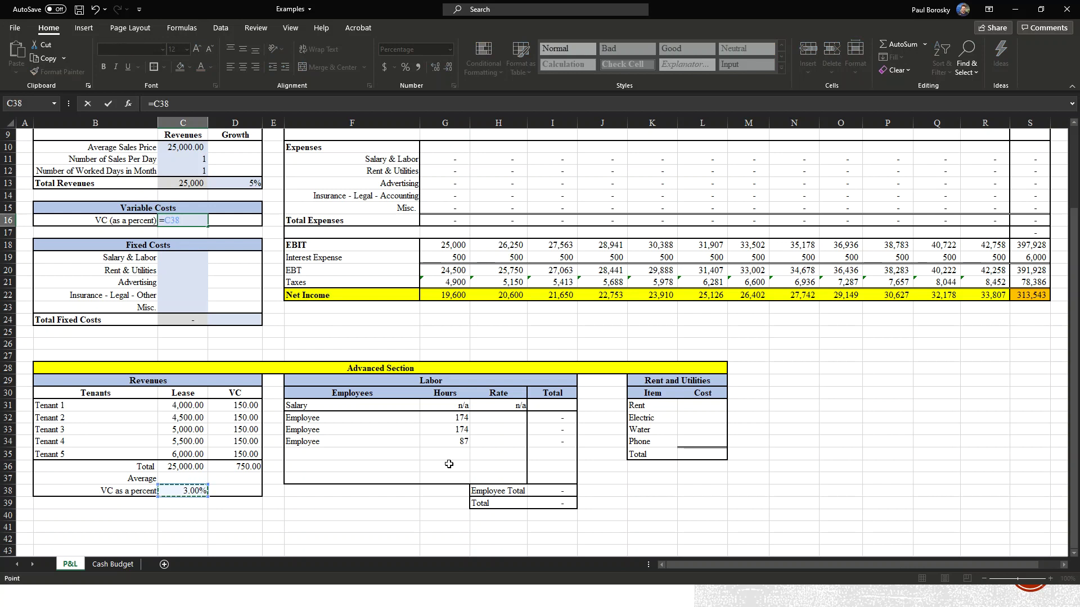
key(Return)
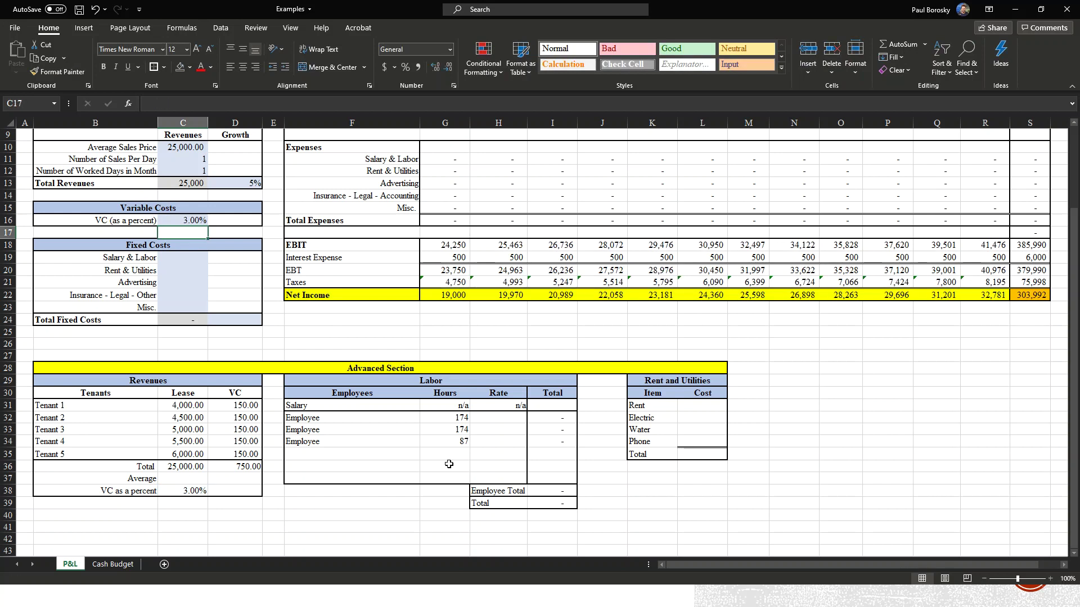
Step: Enter 2500 as the Salary total in the Advanced Section's Labor table
click(175, 258)
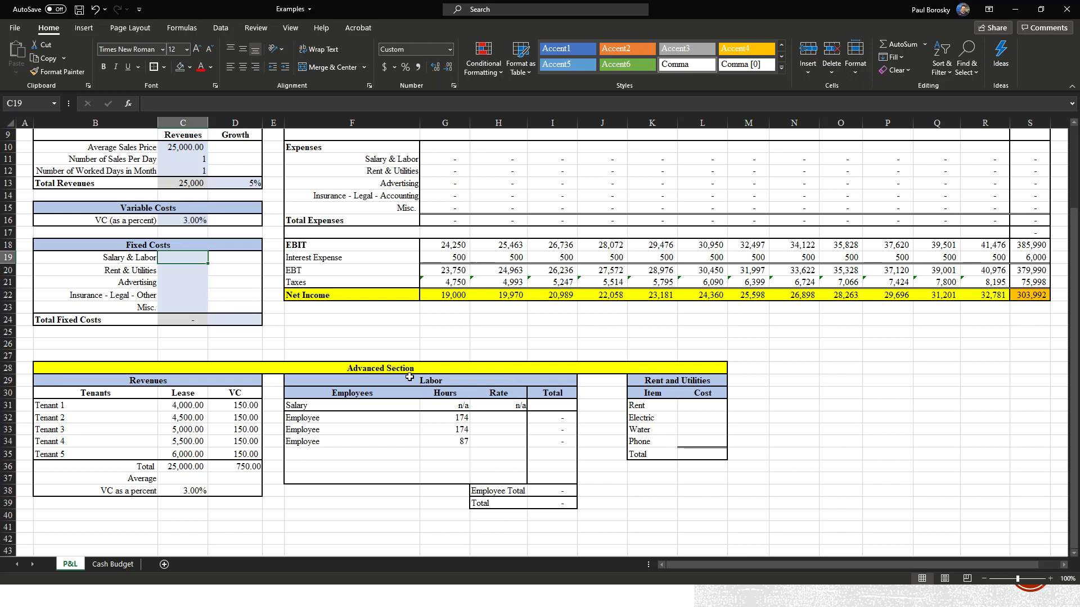
click(545, 408)
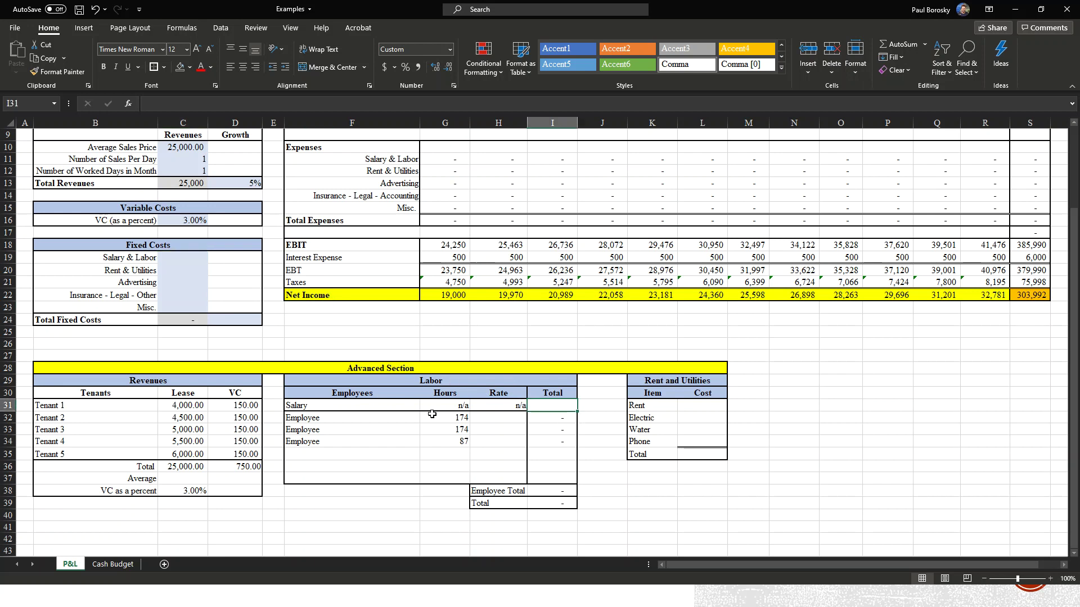
text(2500)
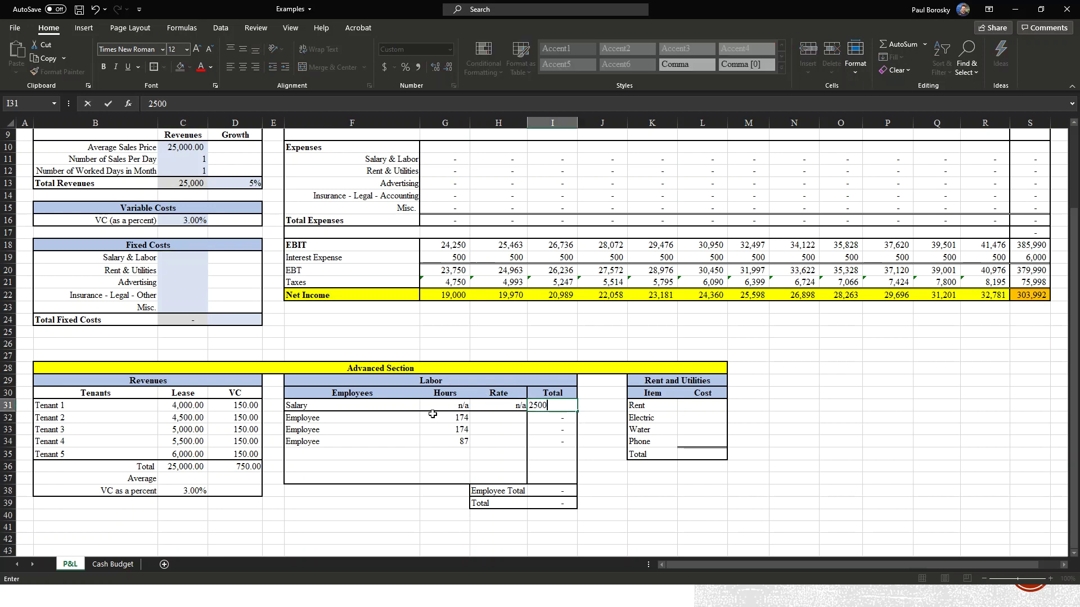
key(Return)
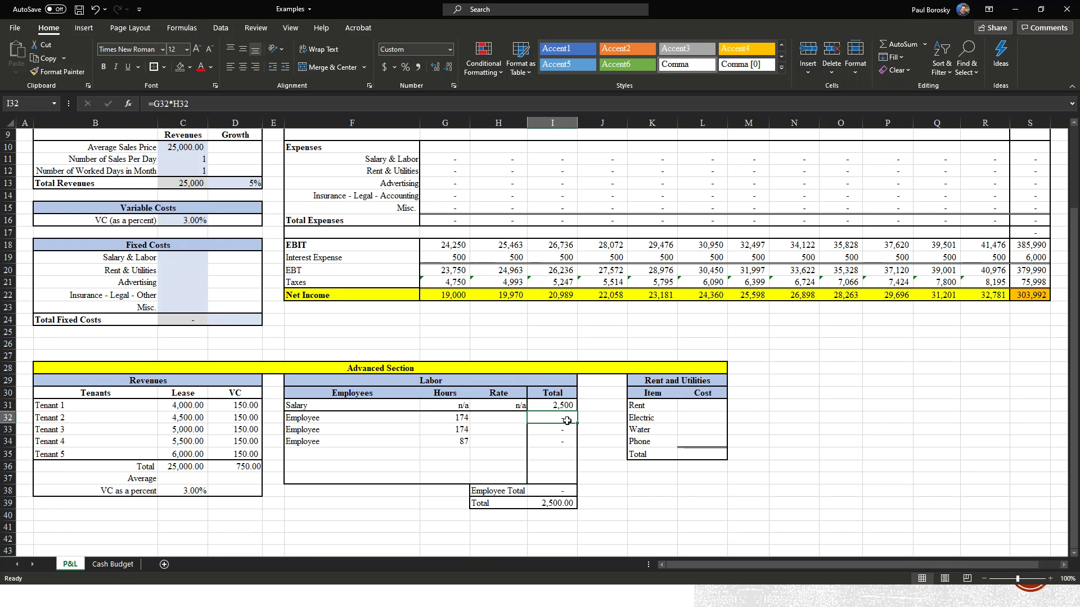
click(500, 441)
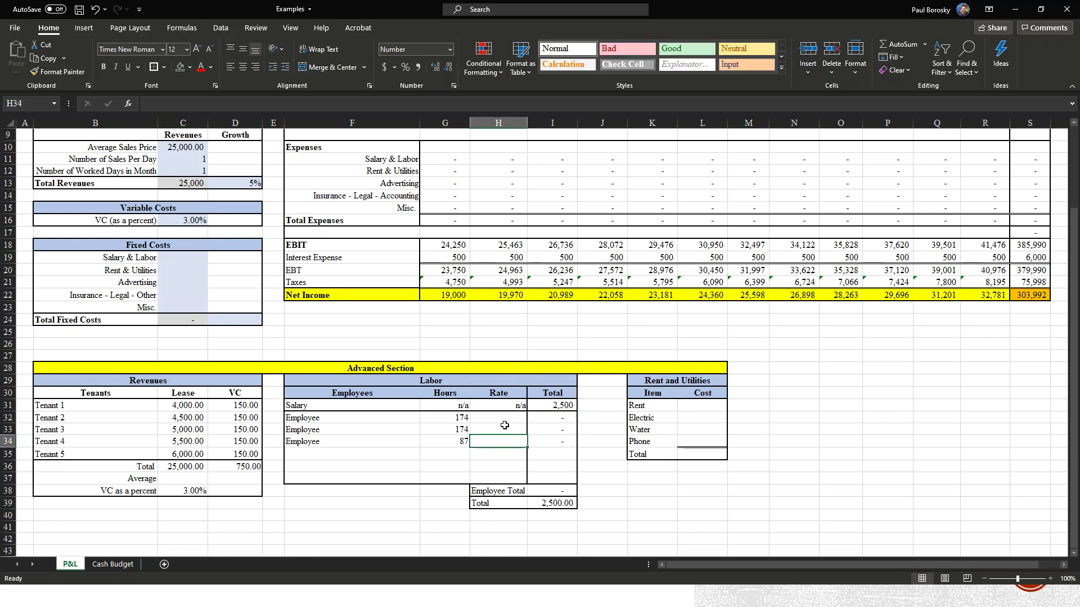
Step: Enter hourly rates of 12, 12 and 10 for the three employees in the Labor table
click(504, 419)
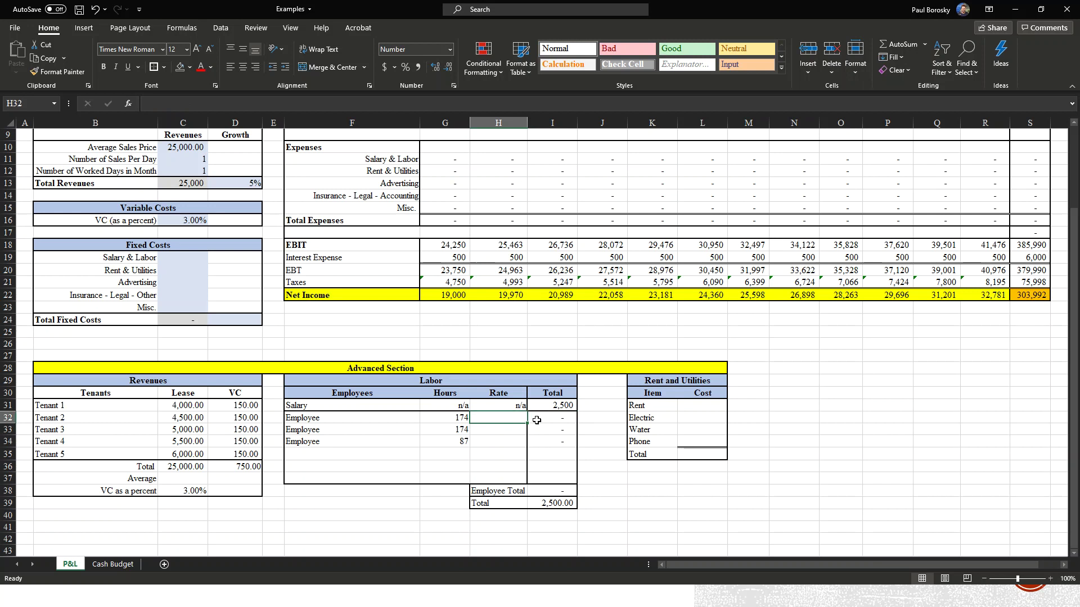
text(12)
key(Return)
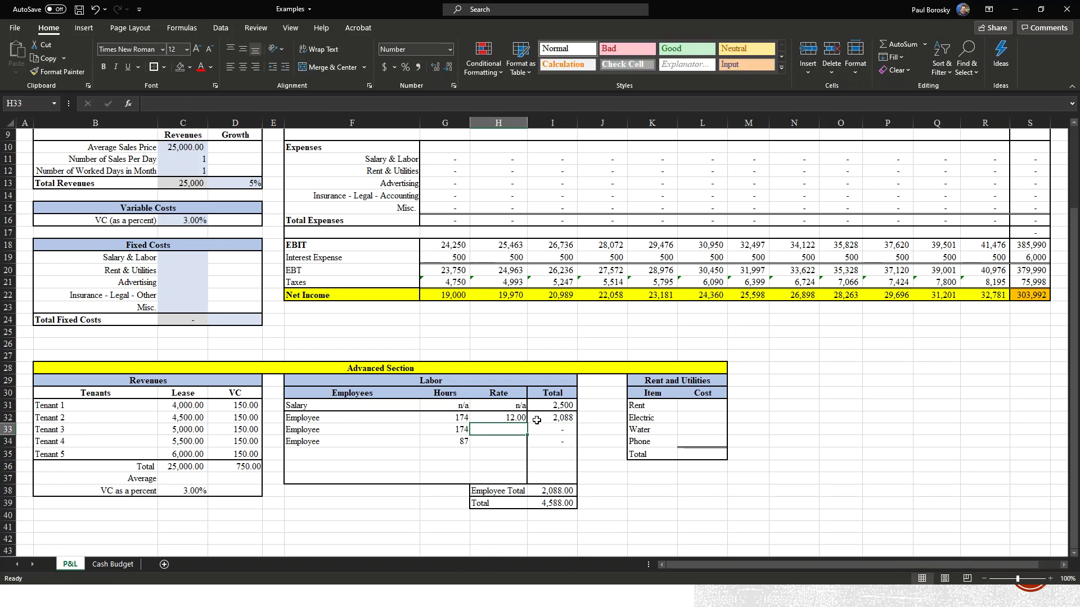
text(12)
key(Return)
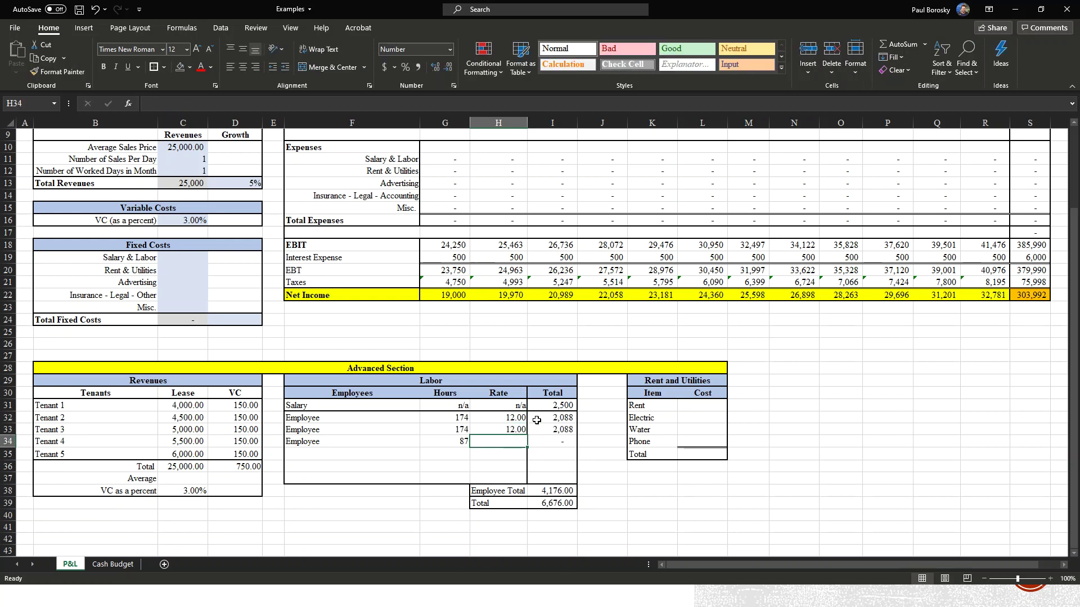
text(10)
key(Return)
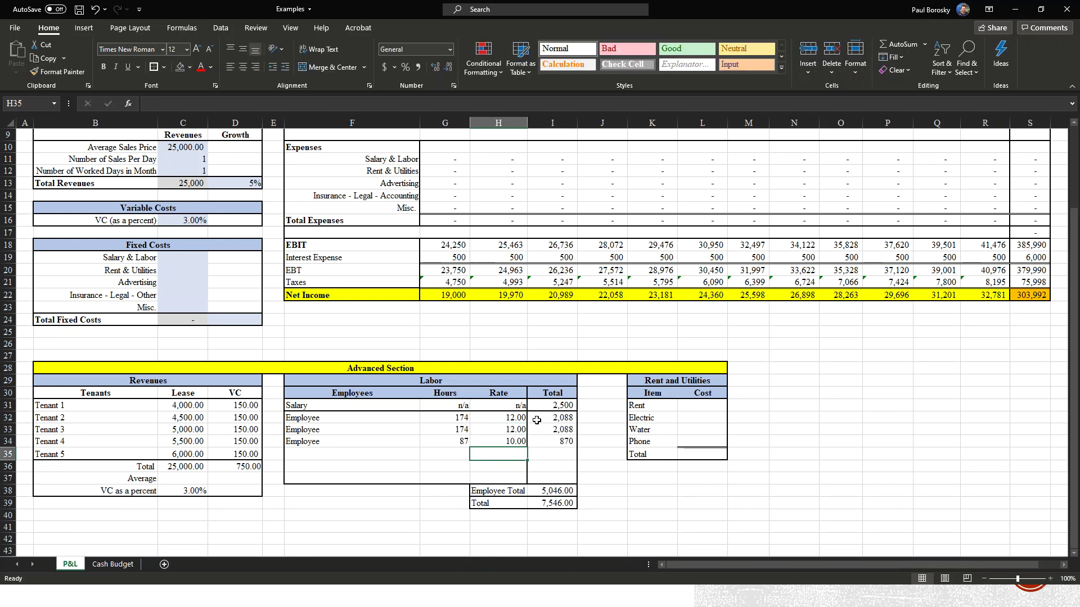
Step: Clear the Total cells I32 to I34 of the three employee rows in the Labor table
click(559, 413)
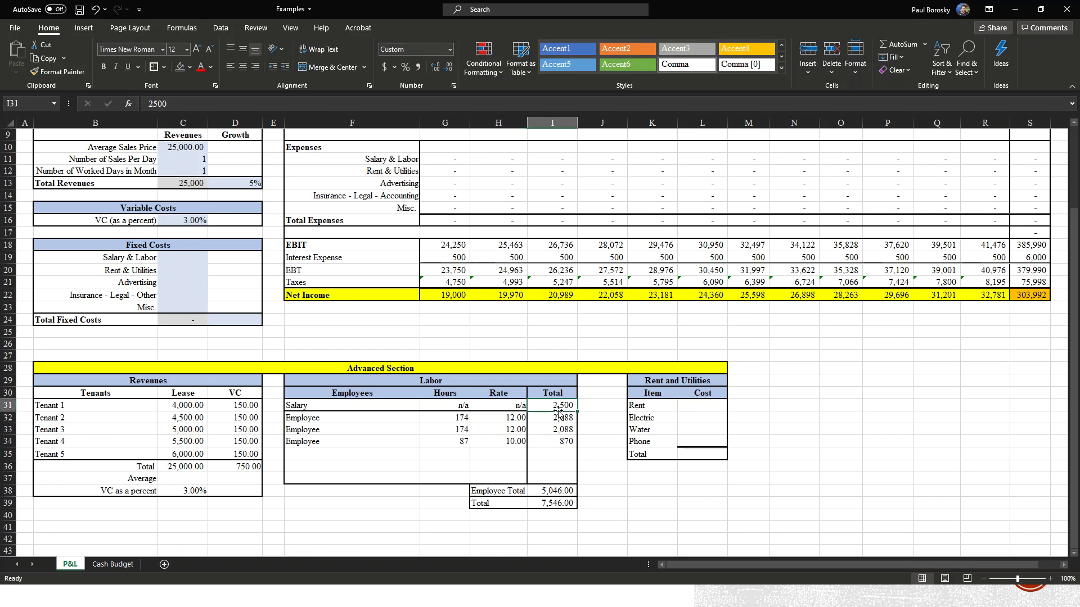
key(Down)
key(Delete)
key(Down)
key(Delete)
key(Down)
key(Delete)
click(552, 419)
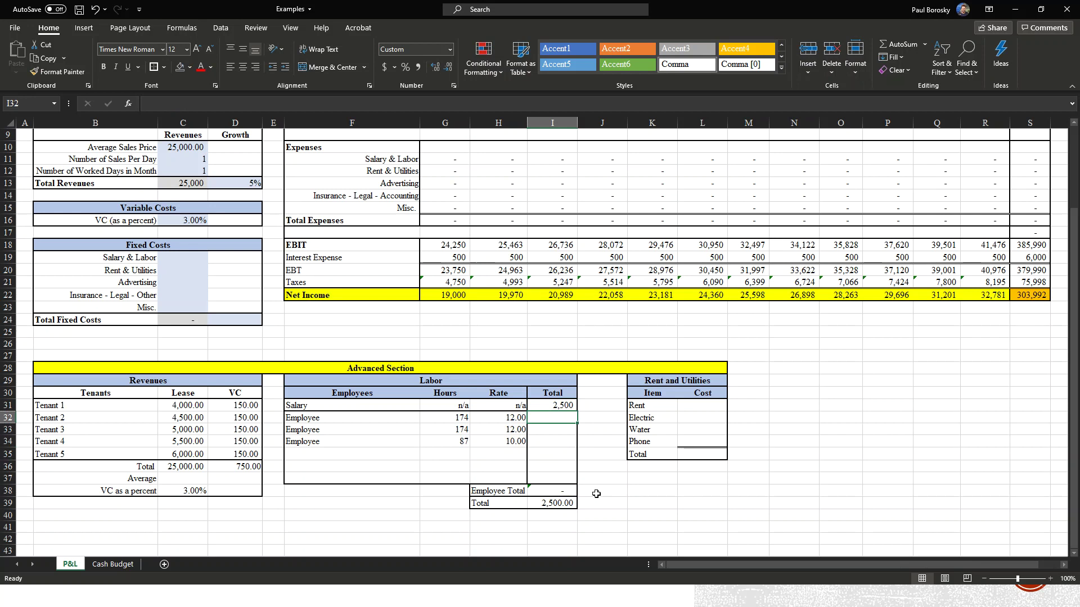
drag(455, 423, 454, 441)
click(454, 442)
click(449, 418)
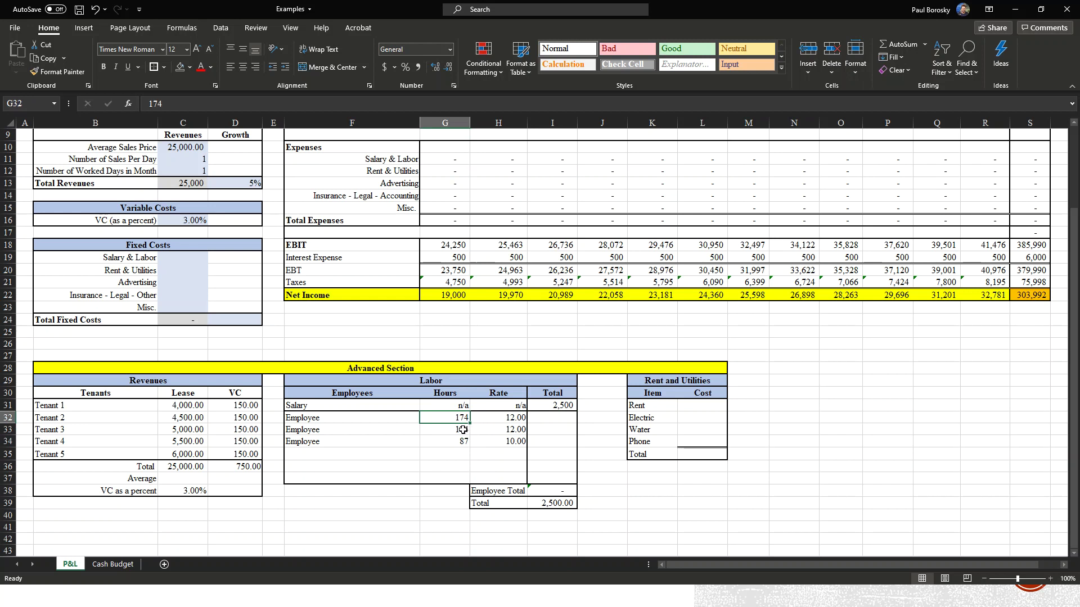
click(455, 430)
click(458, 445)
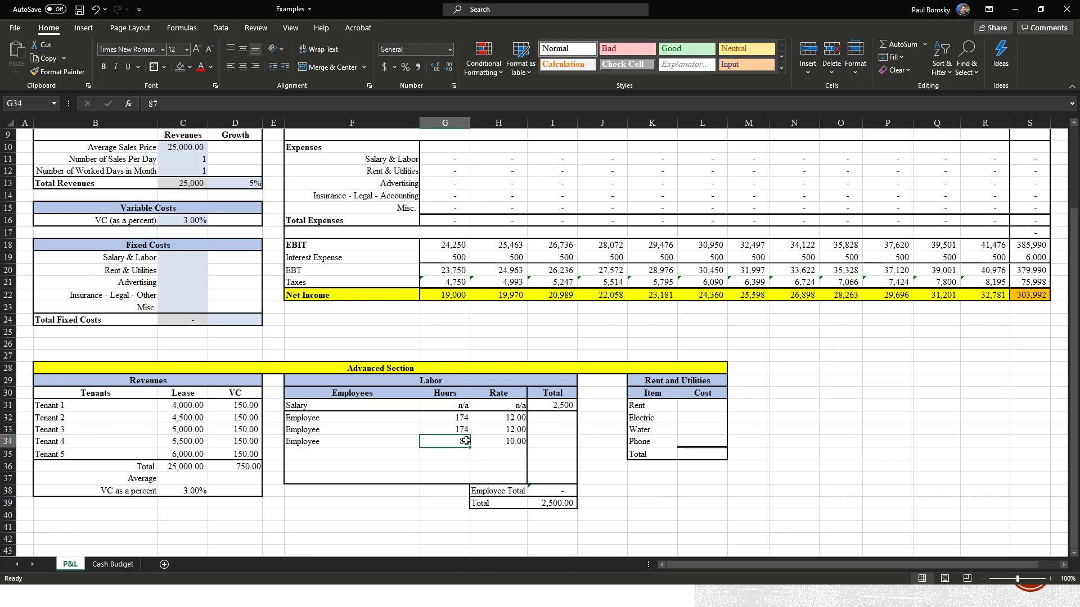
click(562, 443)
Step: Calculate the first employee's total in I32 as rate times hours with =H32*G32
click(555, 416)
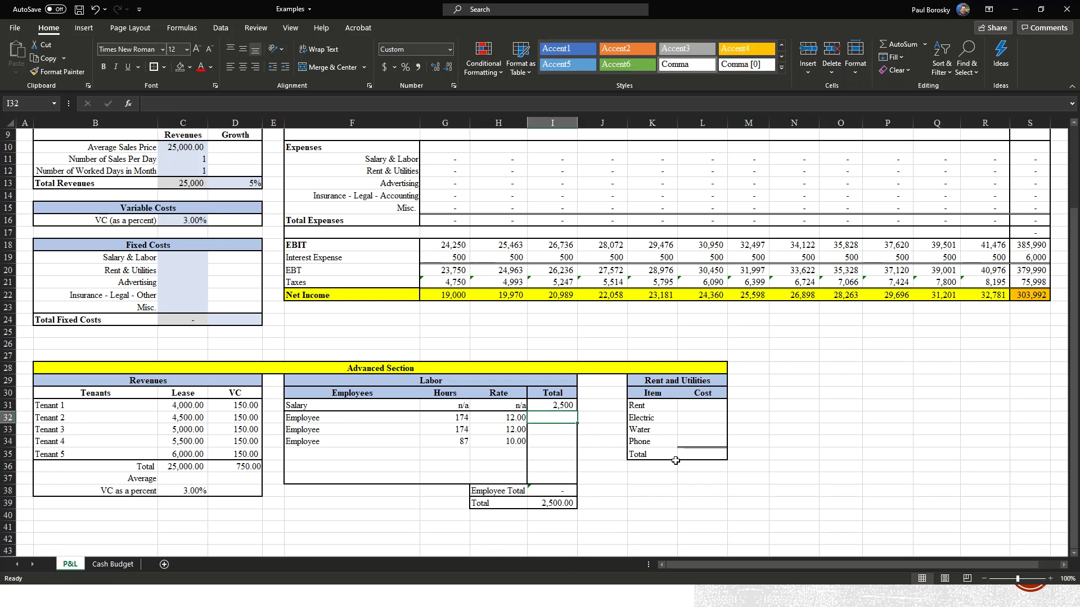
text(=)
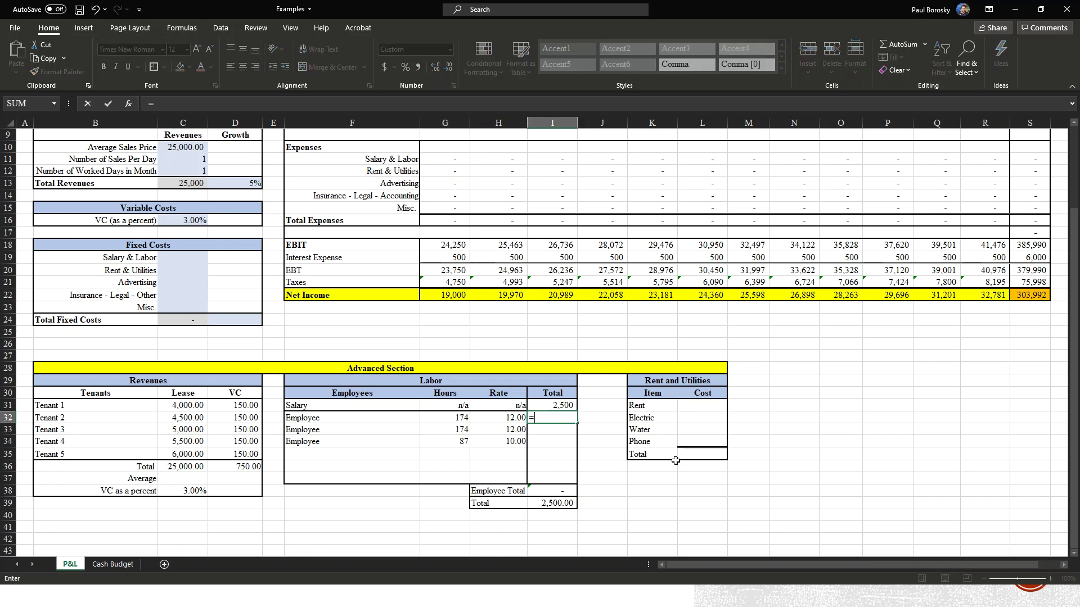
click(492, 420)
text(*)
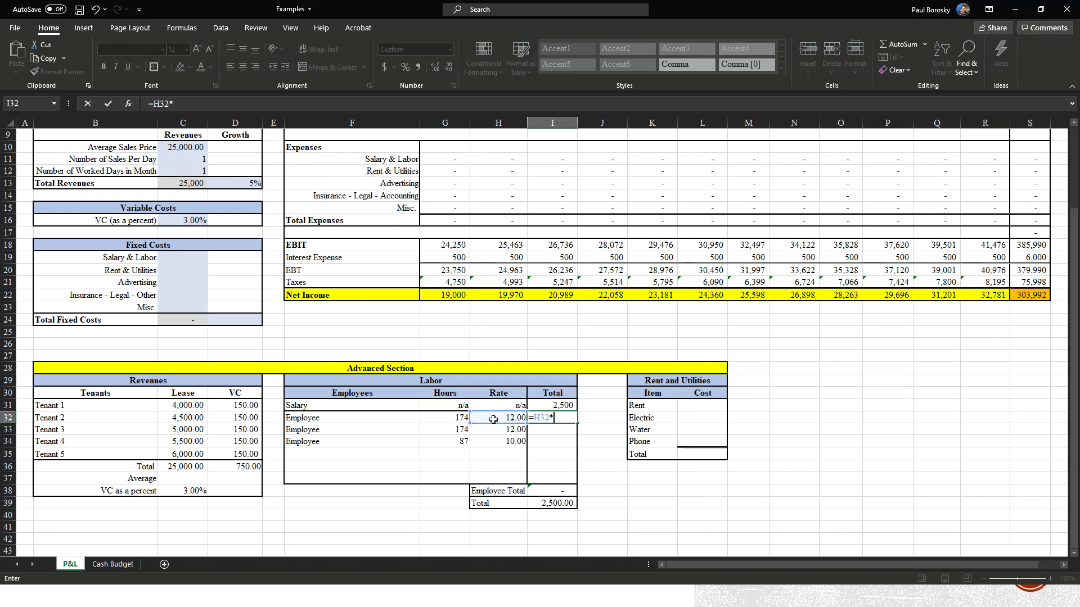
click(454, 417)
key(Return)
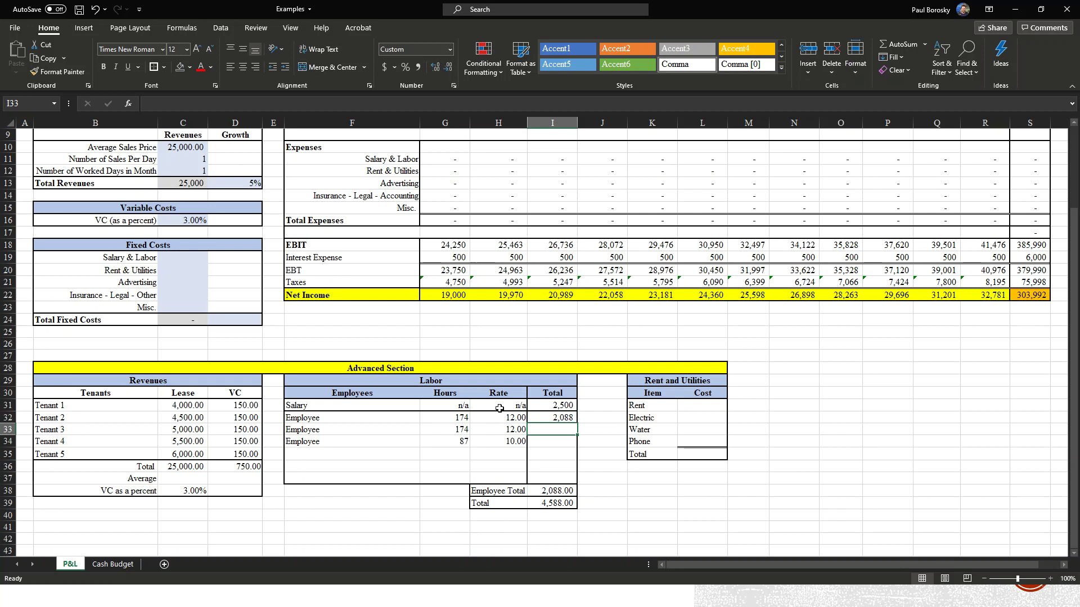
Step: Copy the total formula from I32 down to the other two employee rows, through I34
click(553, 418)
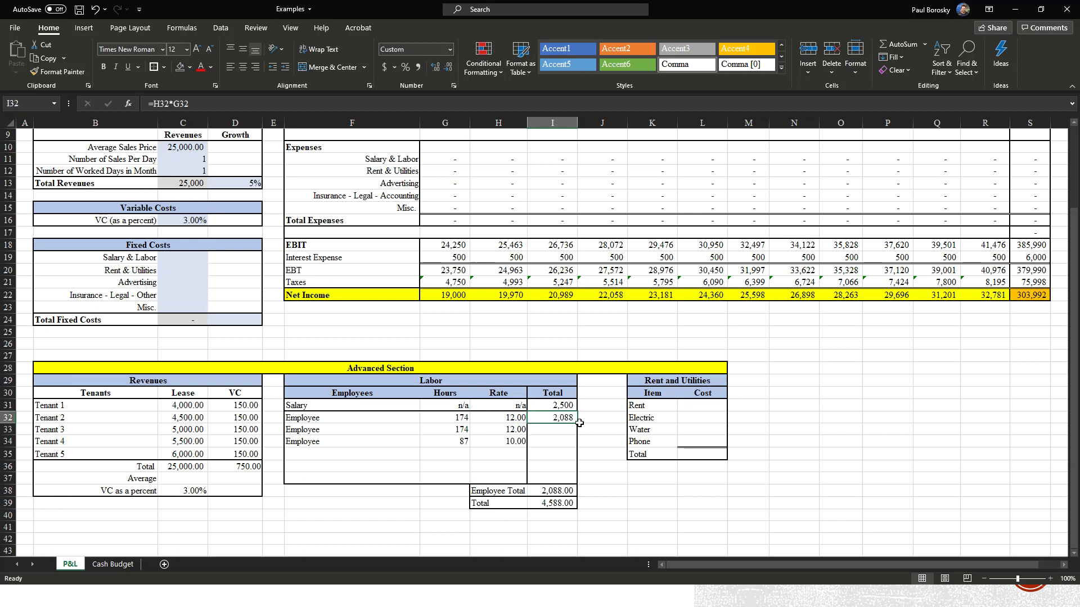
drag(578, 422, 572, 448)
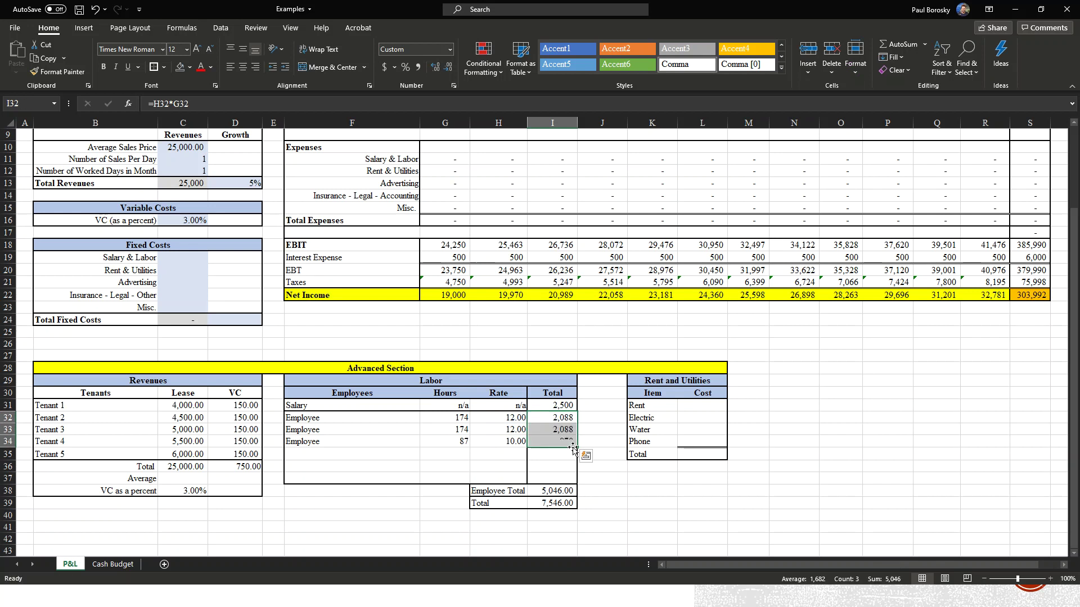
click(599, 429)
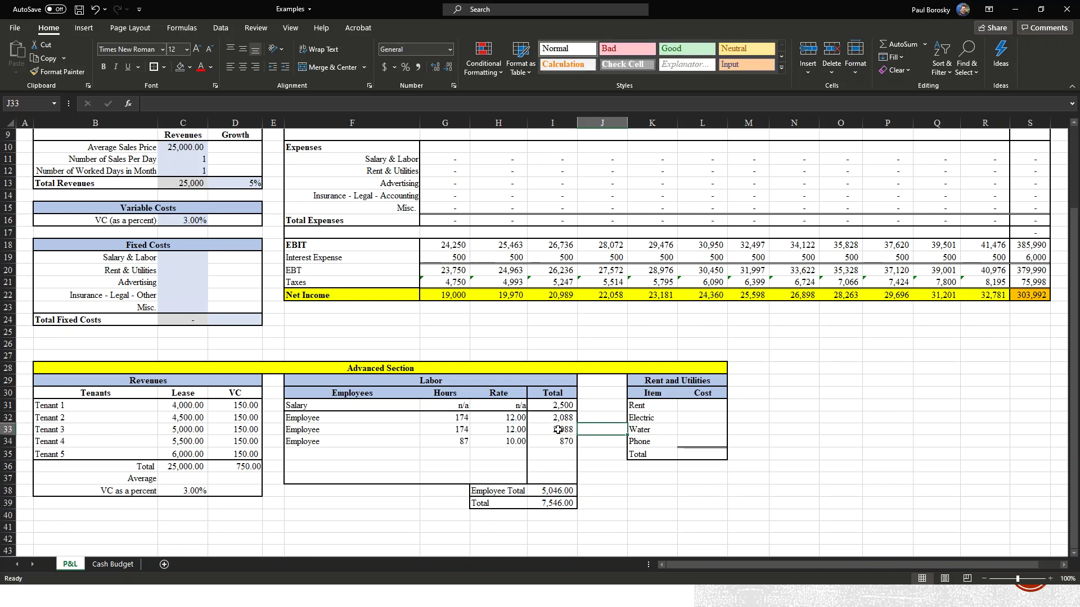
Step: Clear the Employee Total and Total amounts in I38 and I39 below the Labor table
click(557, 487)
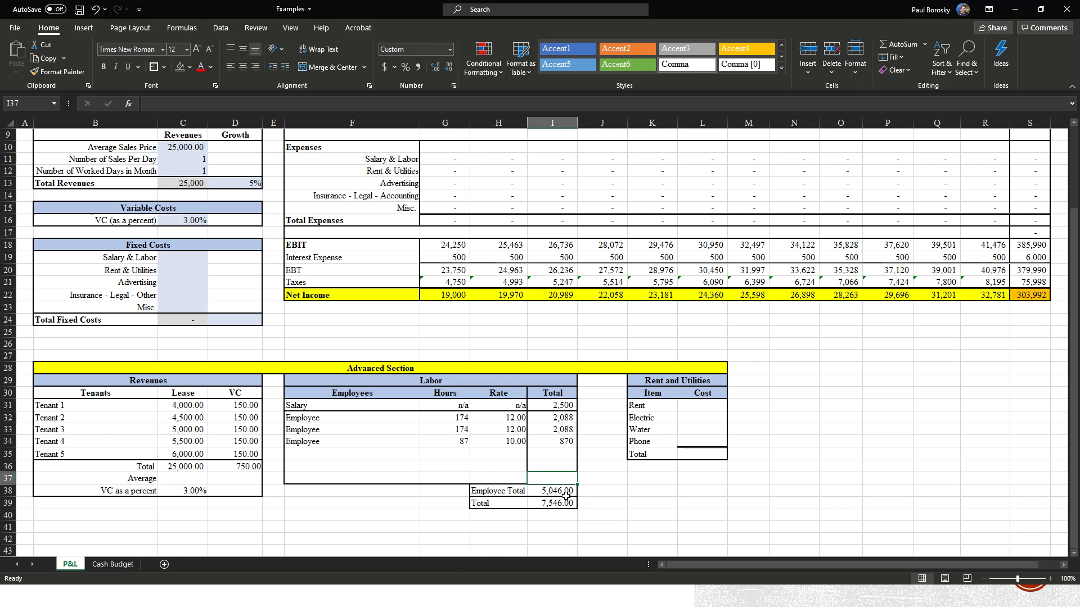
drag(564, 487, 564, 502)
key(Delete)
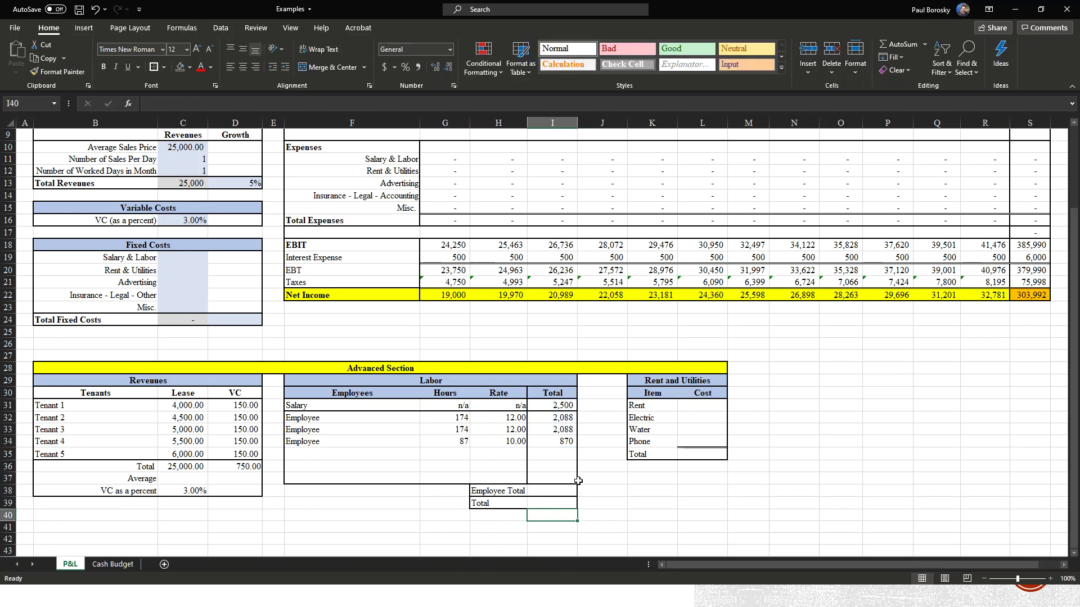
click(647, 488)
Step: Calculate the Employee Total in I38 with =sum(I32:I34)
click(554, 490)
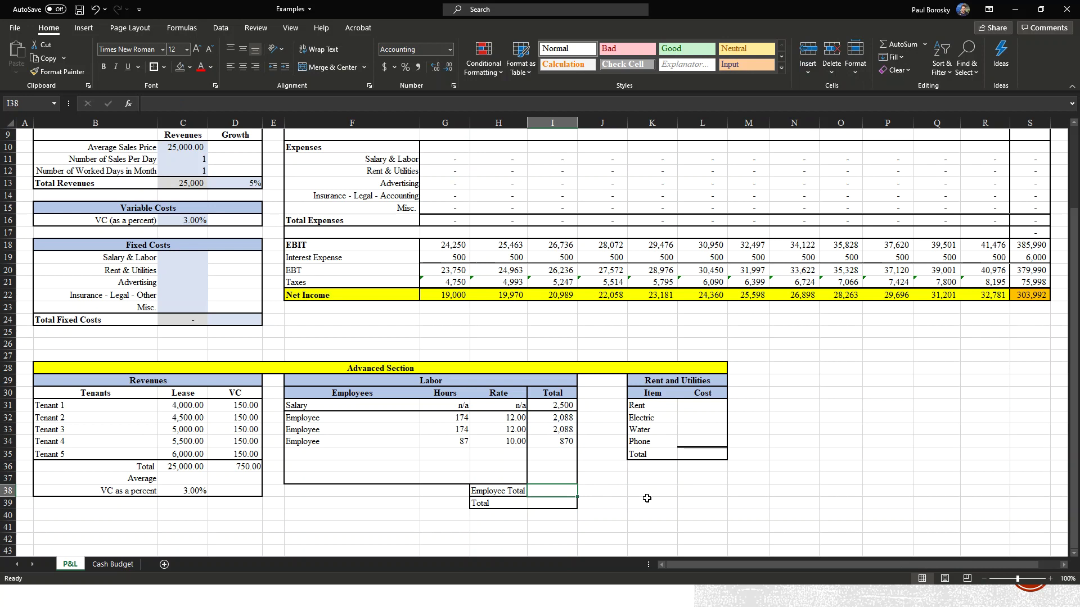
text(=)
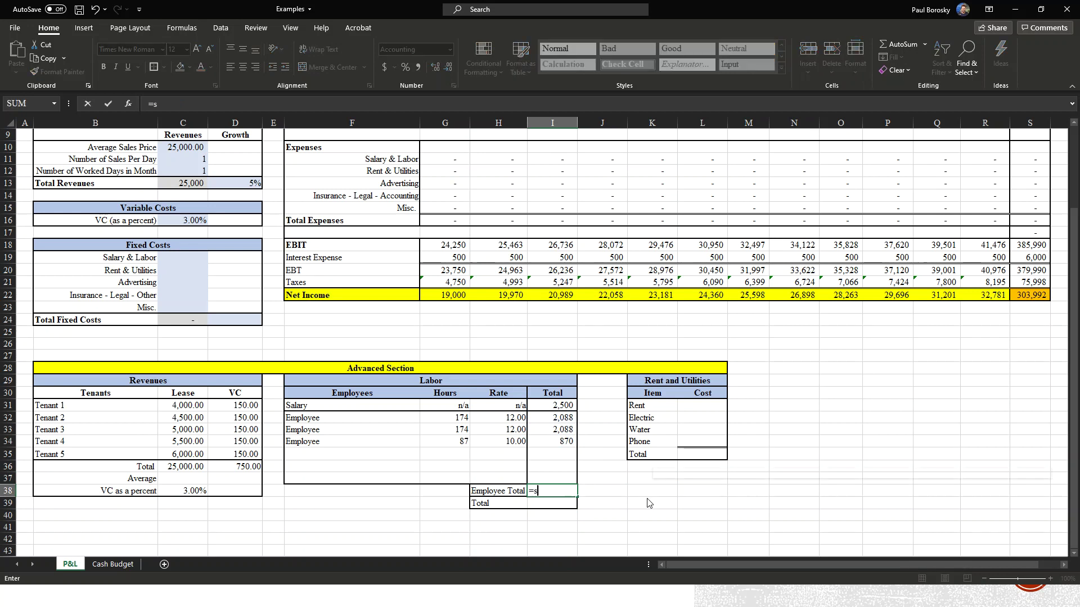
text(sum()
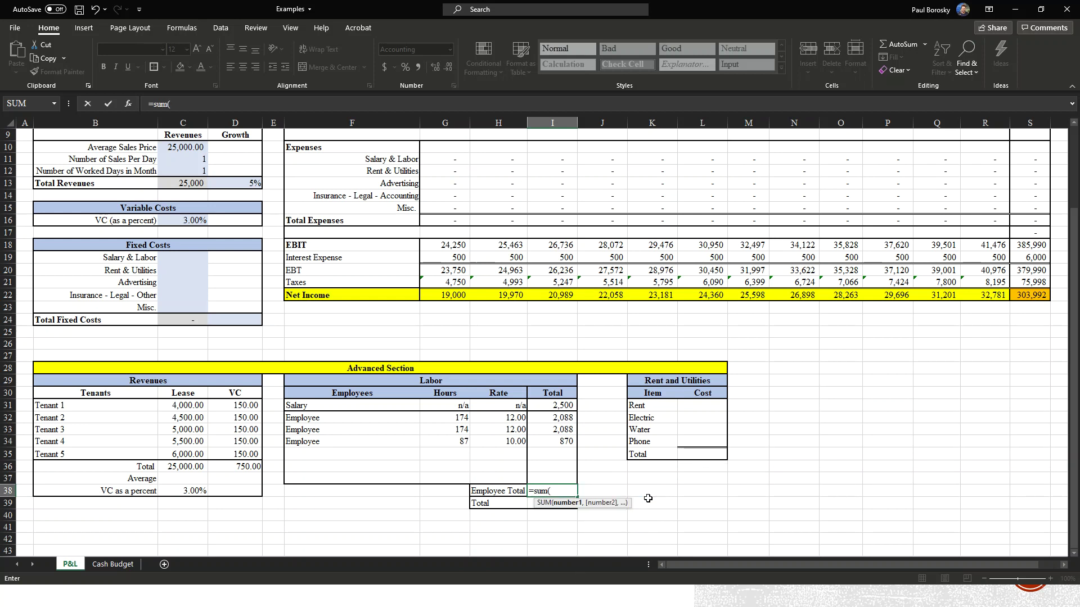
drag(561, 419, 559, 442)
text())
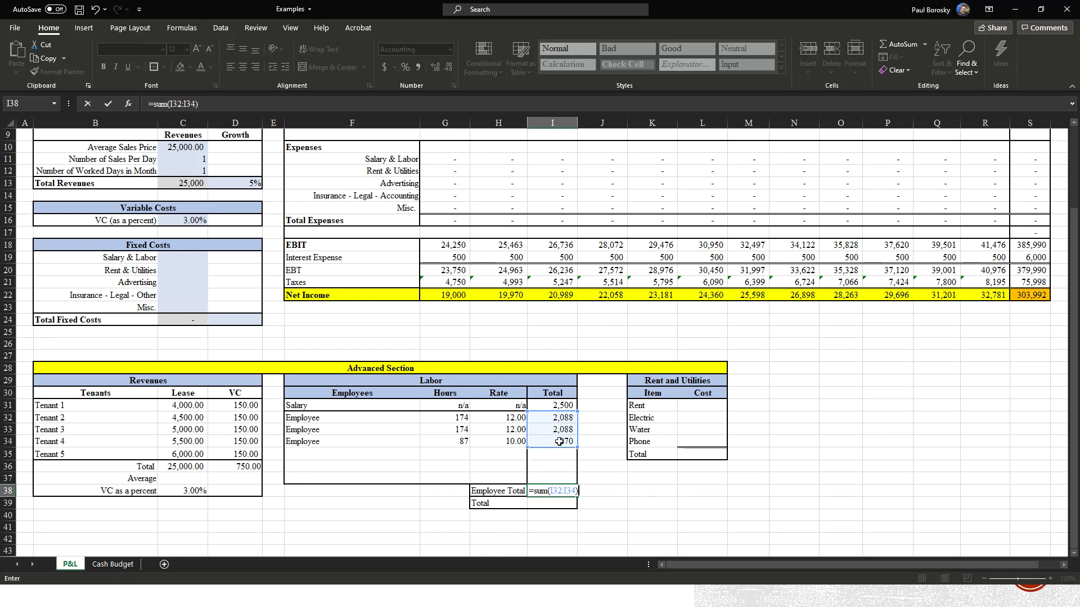
key(Return)
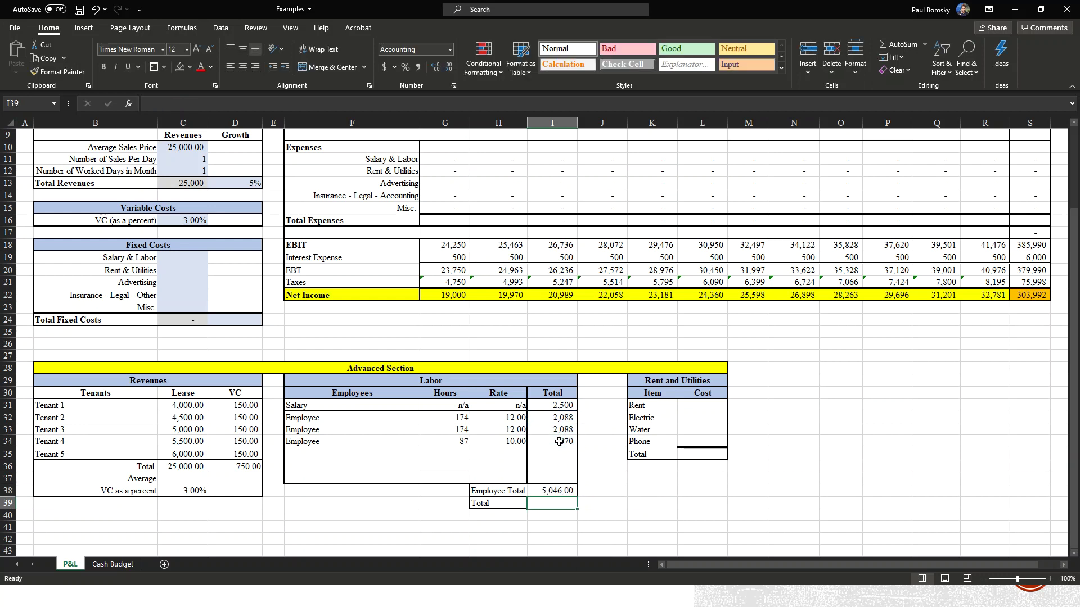
Step: Calculate the overall labor Total in I39 by adding salary and Employee Total with =I31+I38
click(558, 495)
click(557, 502)
text(=)
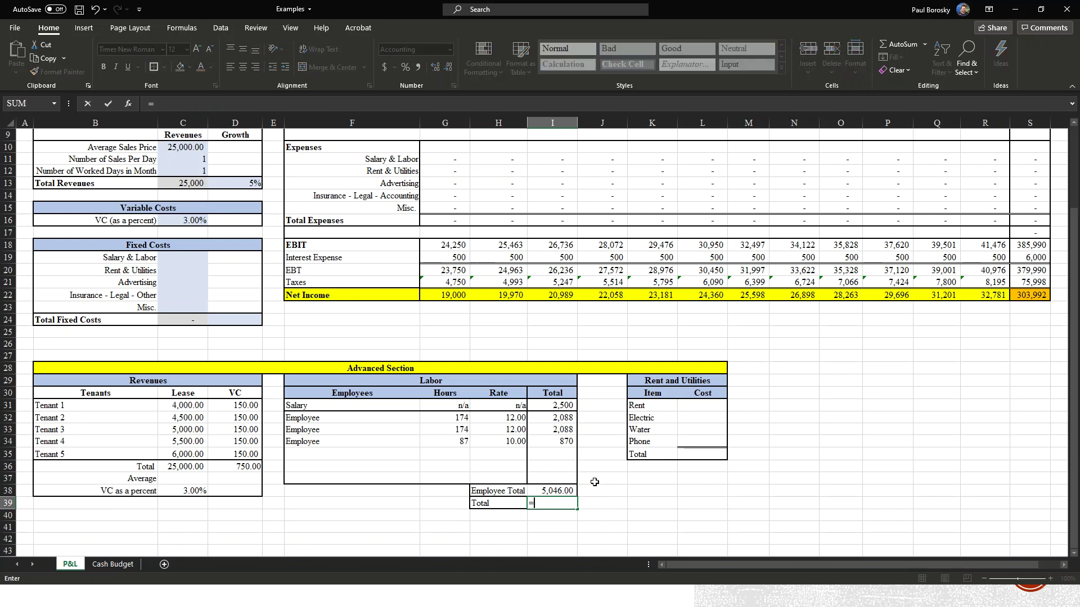
click(552, 404)
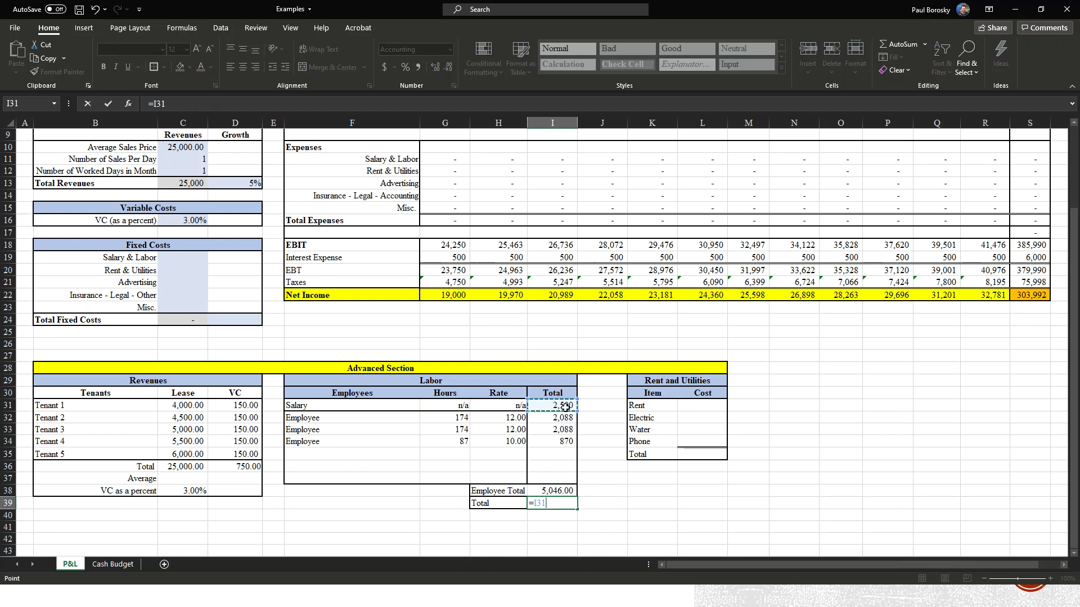
text(+)
click(553, 491)
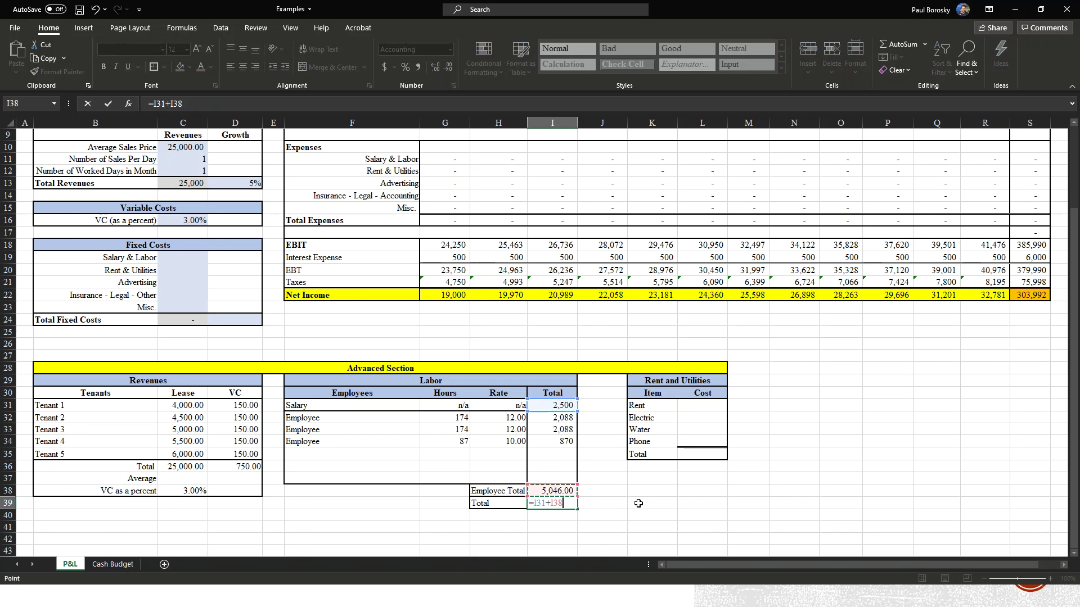
text())
key(Return)
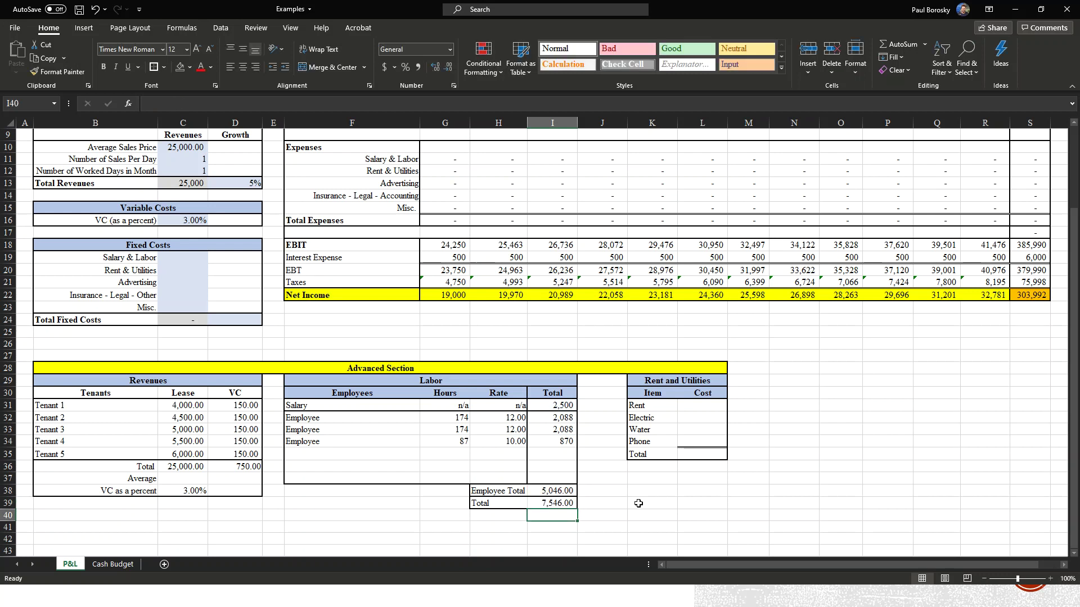
click(631, 515)
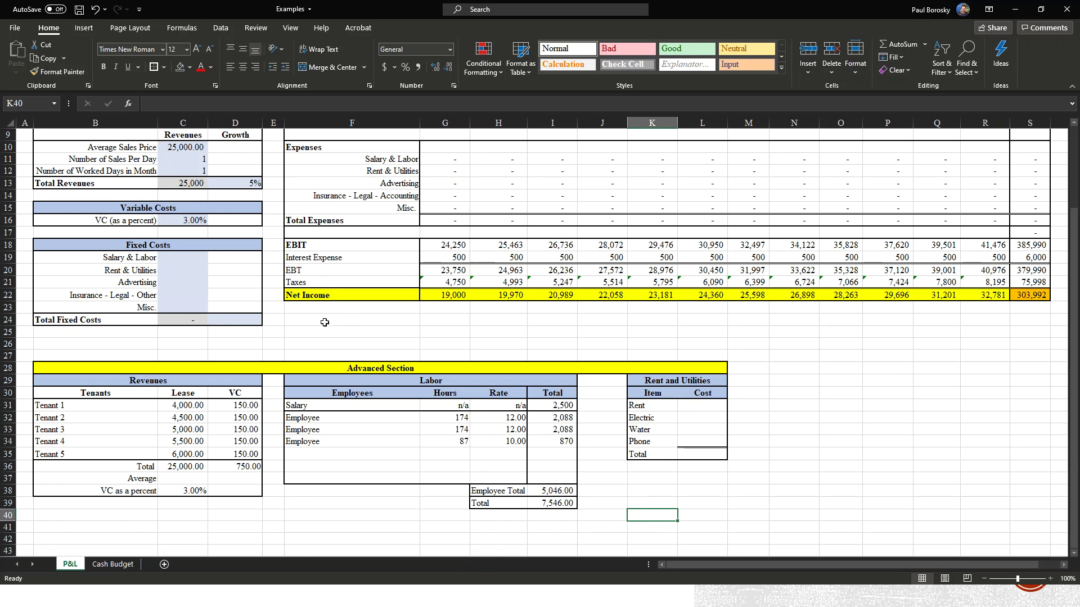
Step: Link Salary & Labor in the Fixed Costs block to the labor Total with =I39
click(170, 257)
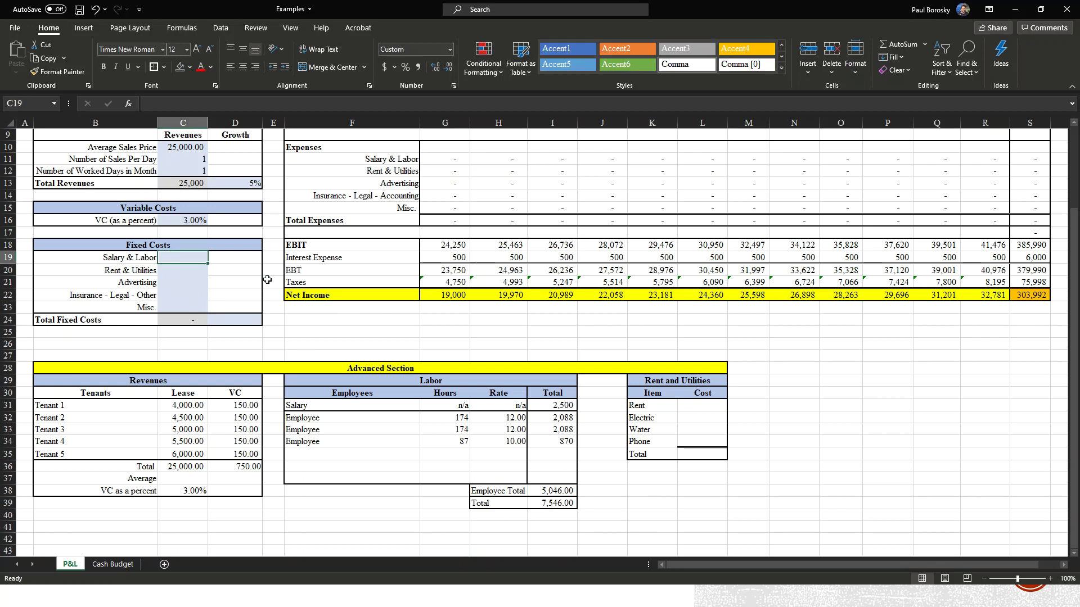
text(=)
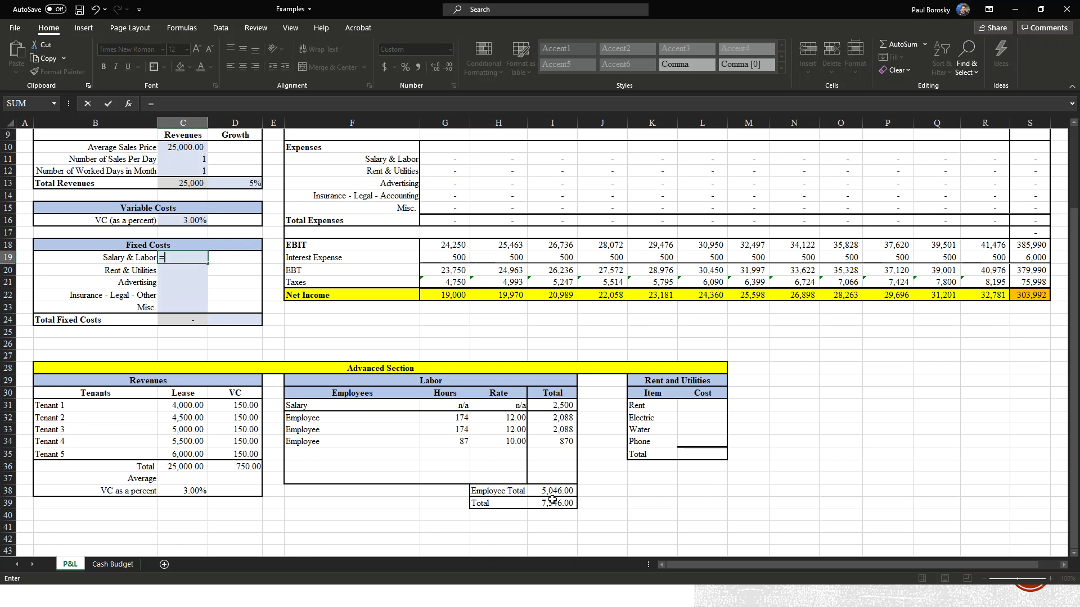
click(554, 501)
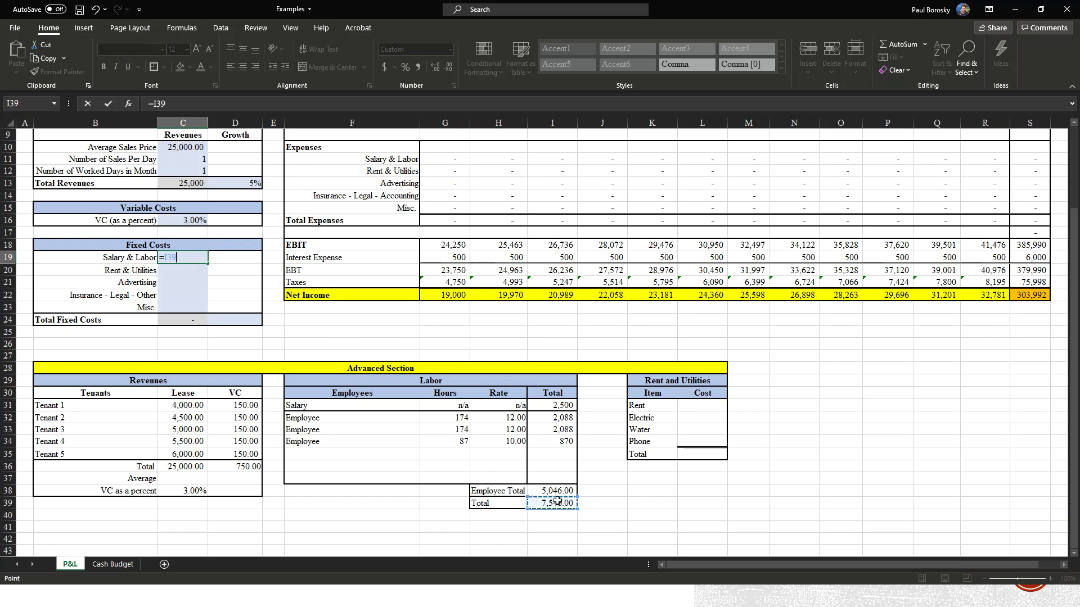
key(Return)
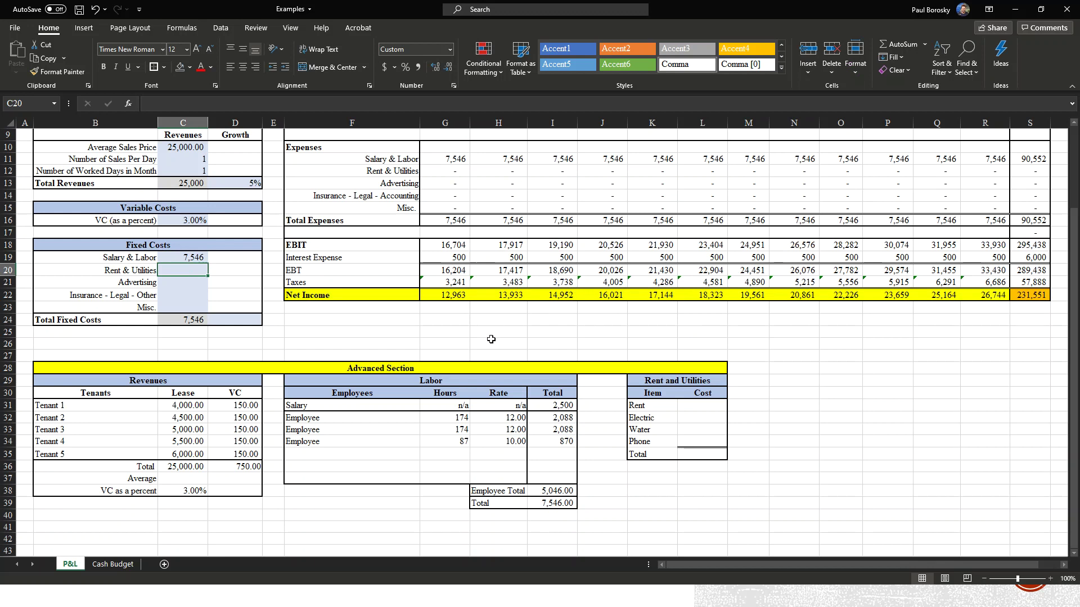
Step: Enter costs of 3500 for Rent, 250 for Electric and 125 for Water in the Rent and Utilities table
click(704, 410)
text(3500)
key(Return)
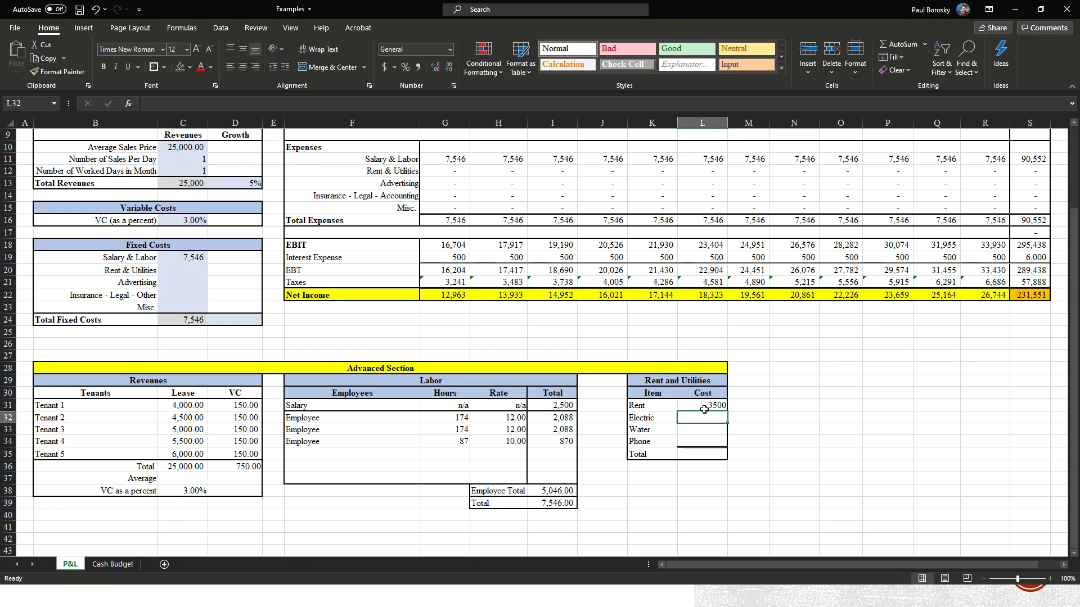
text(250)
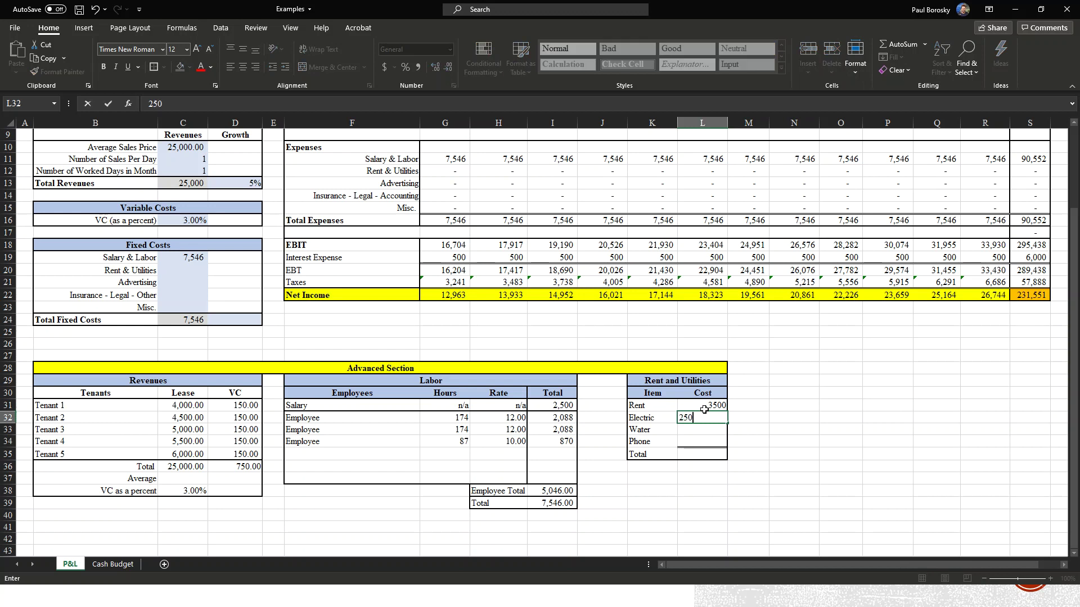
key(Return)
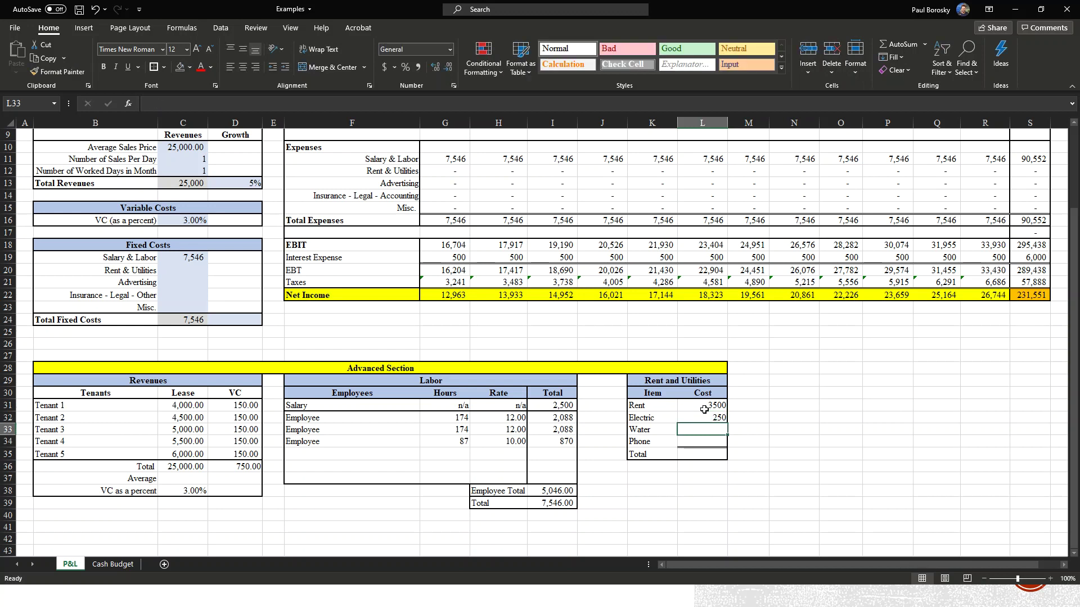
text(125)
key(Return)
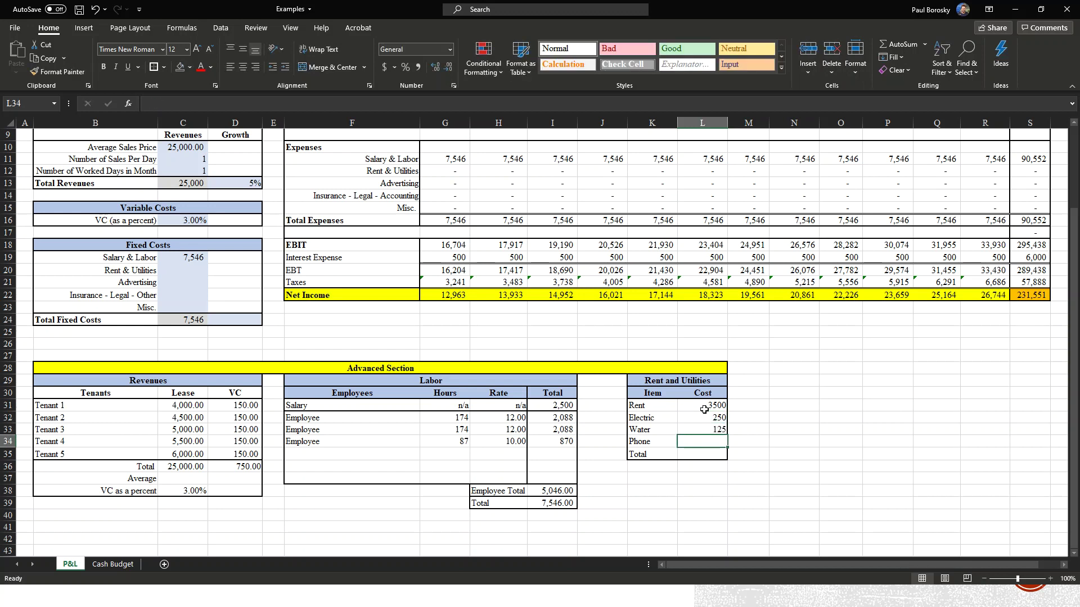
Step: Enter a Phone cost of 100 and total the Rent and Utilities table in L35 with =sum(L31:L34)
text(100)
key(Return)
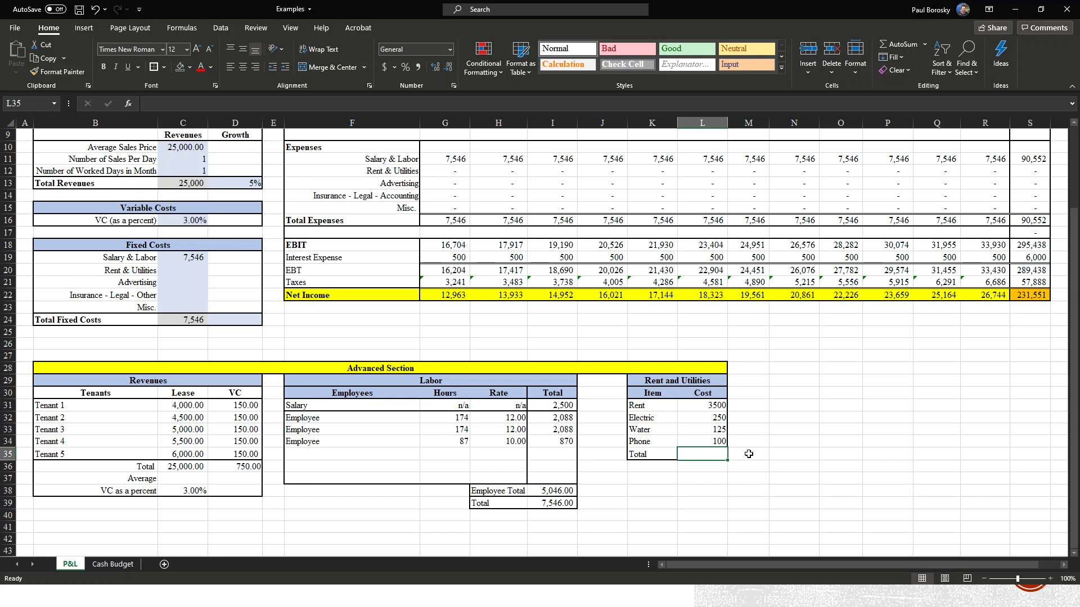
text(=sum)
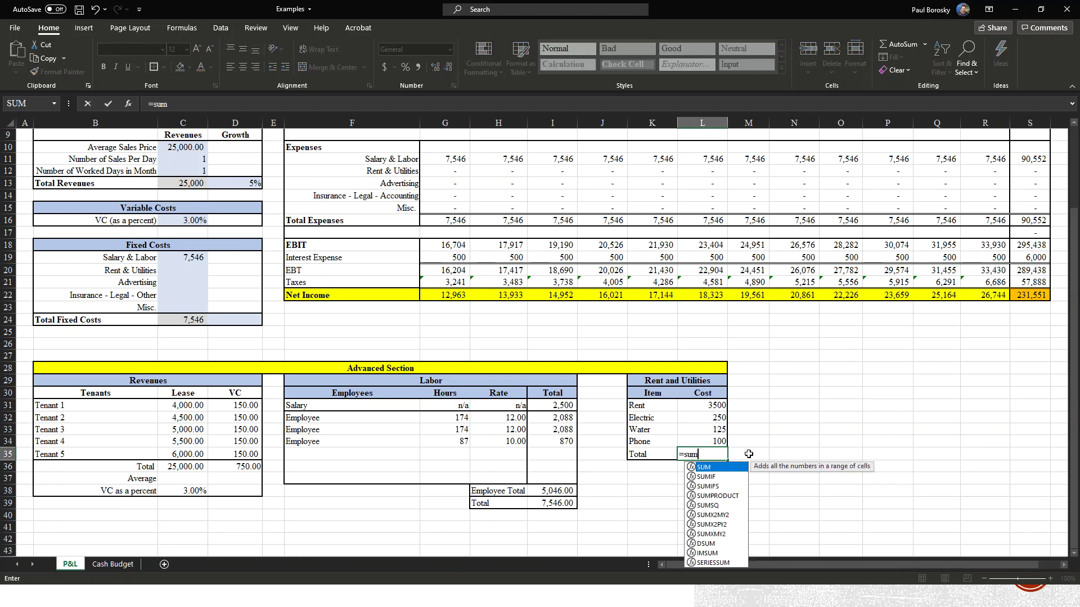
text(()
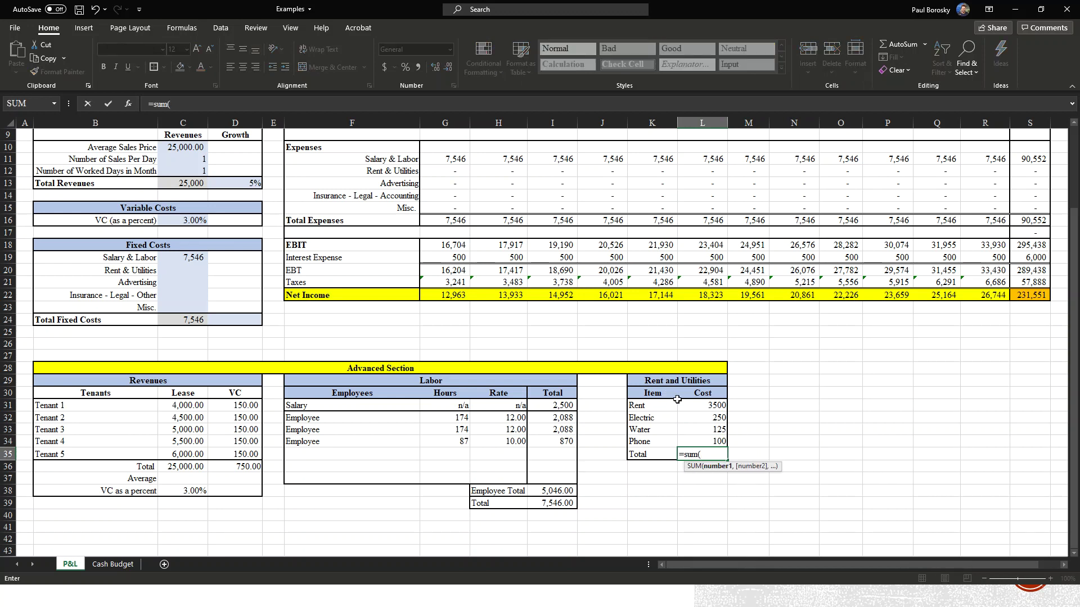
drag(685, 401, 687, 438)
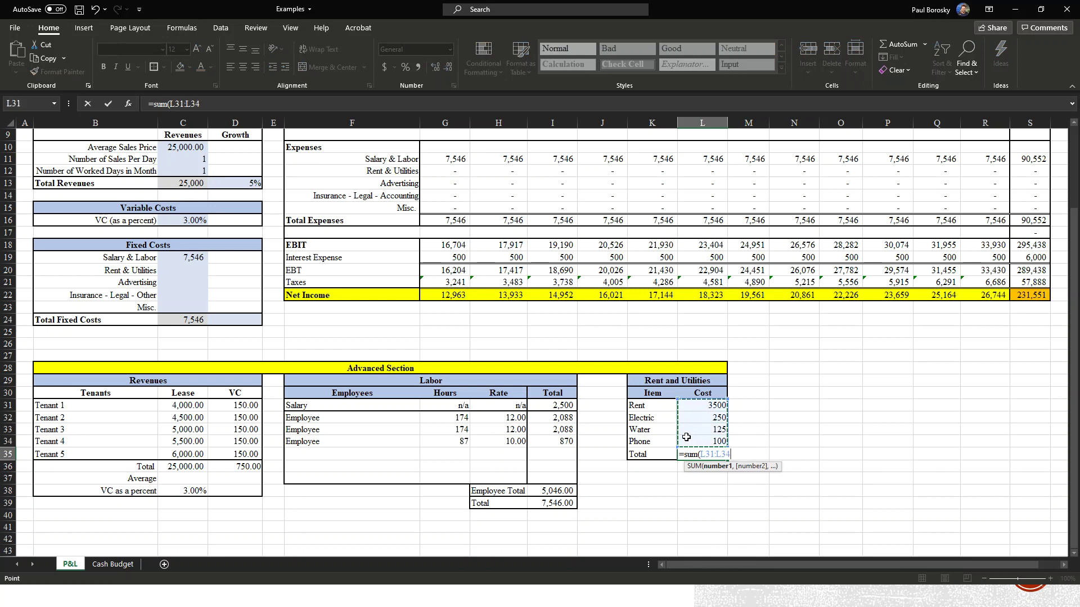
key(Return)
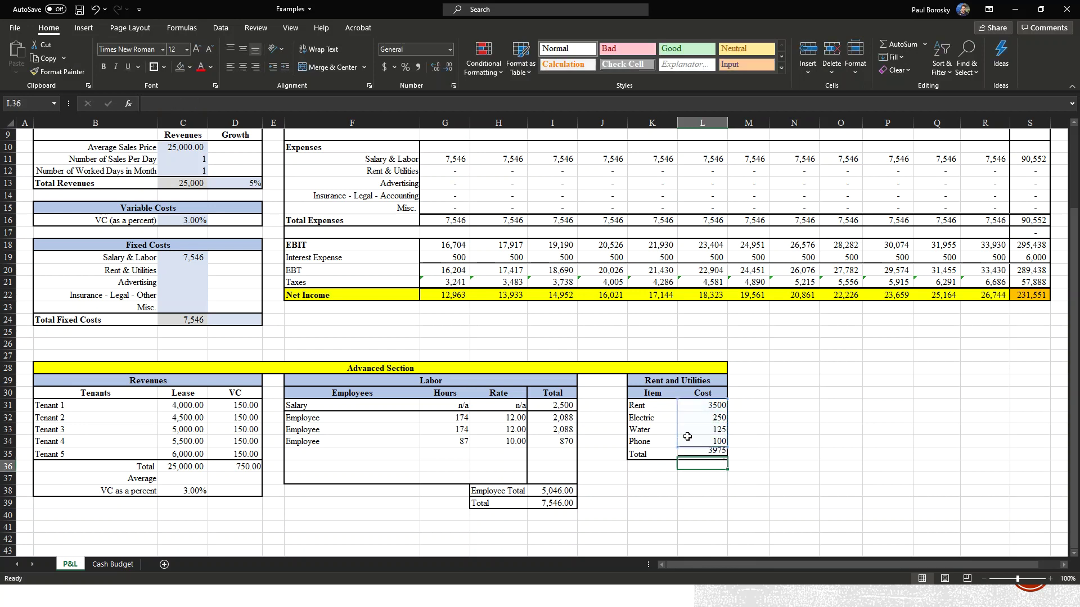
Step: Link Rent & Utilities in the Fixed Costs block to the Rent and Utilities Total with =L35
click(169, 271)
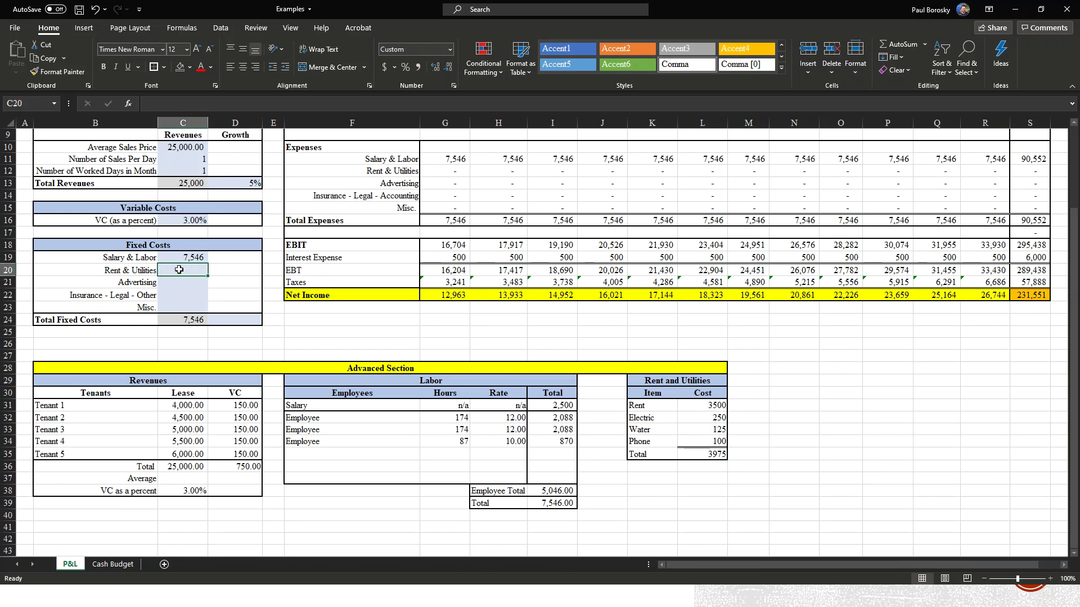
text(=)
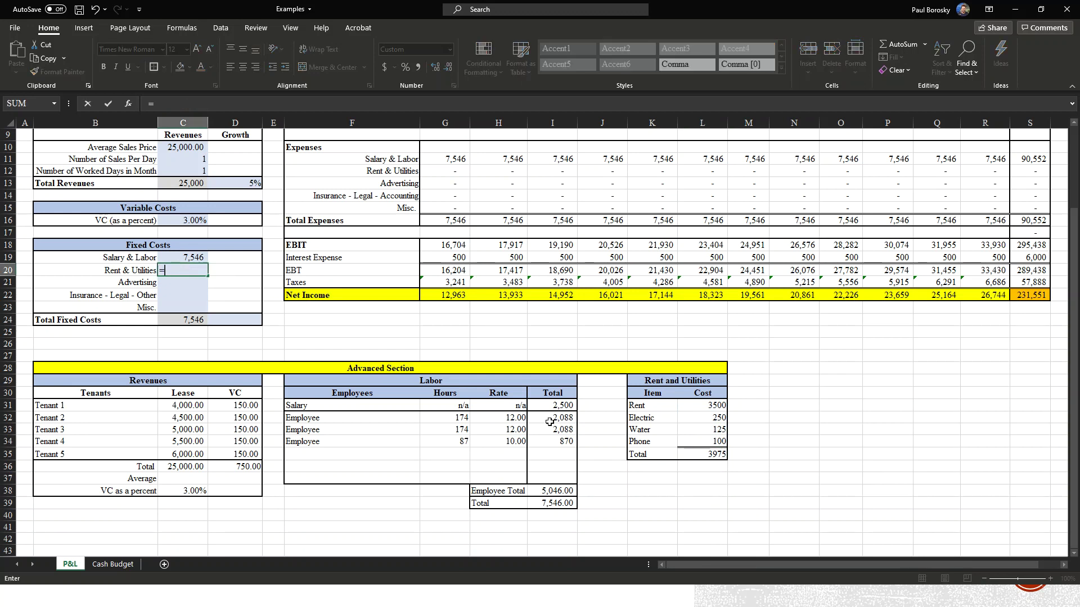
click(717, 456)
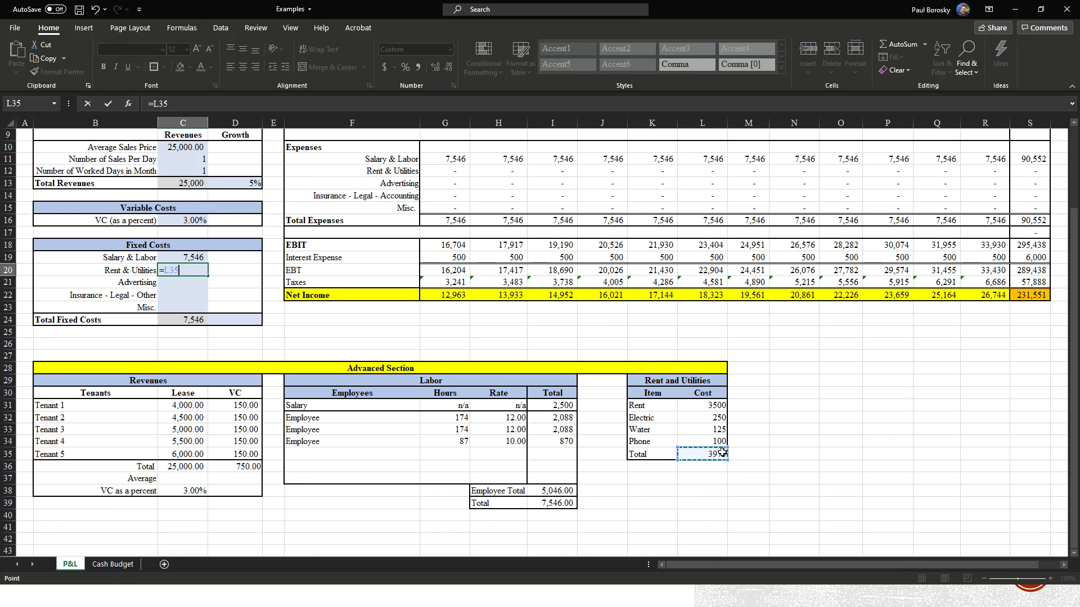
key(Return)
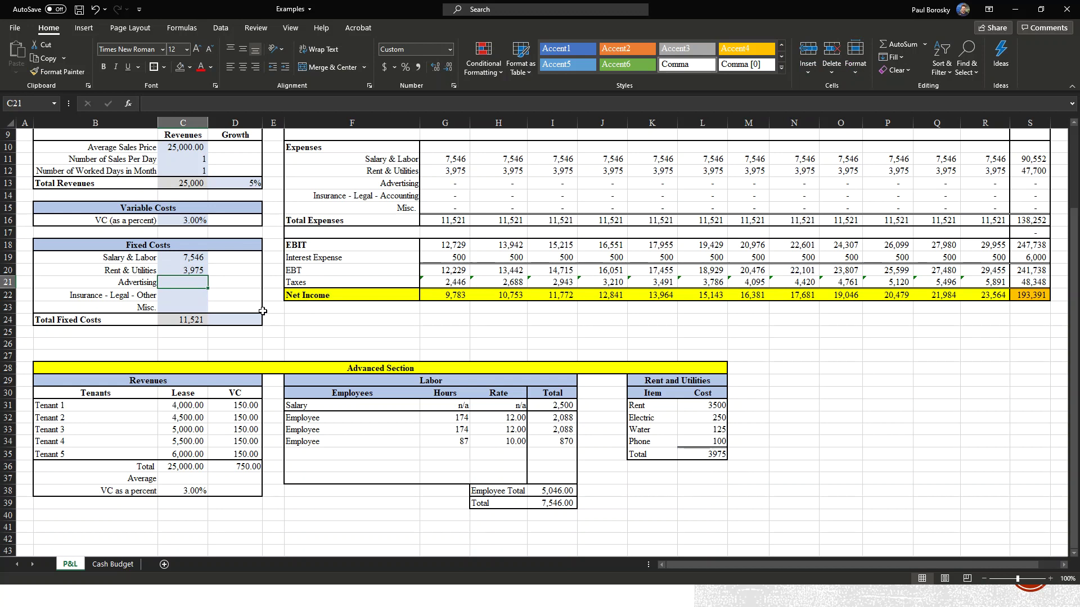
Step: Enter fixed costs of 2500 for Advertising, 500 for Insurance - Legal - Other and 450 for Misc
text(2,5)
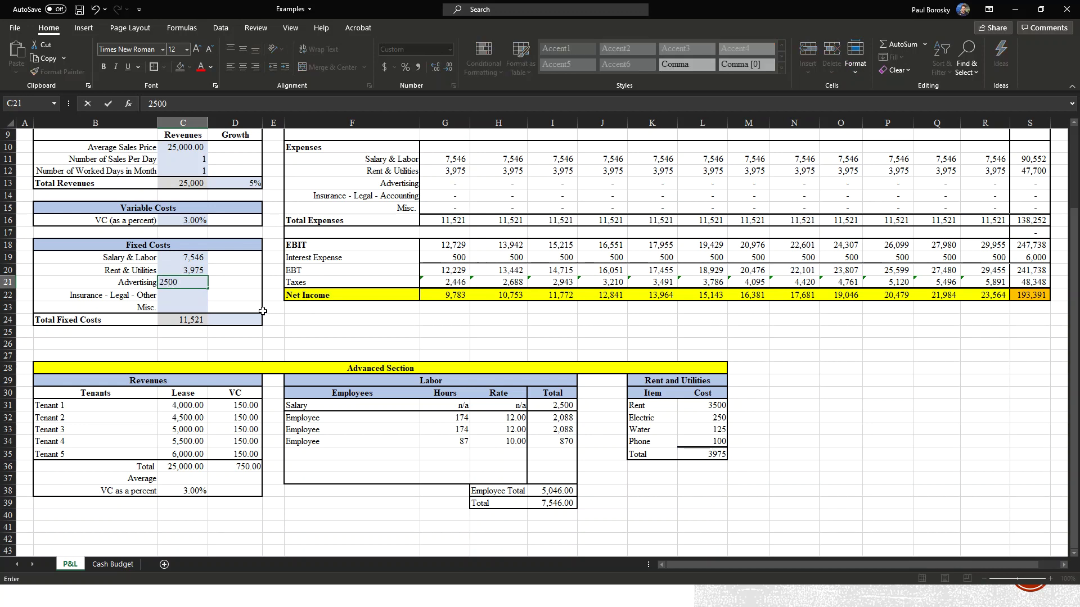
text(00)
key(Return)
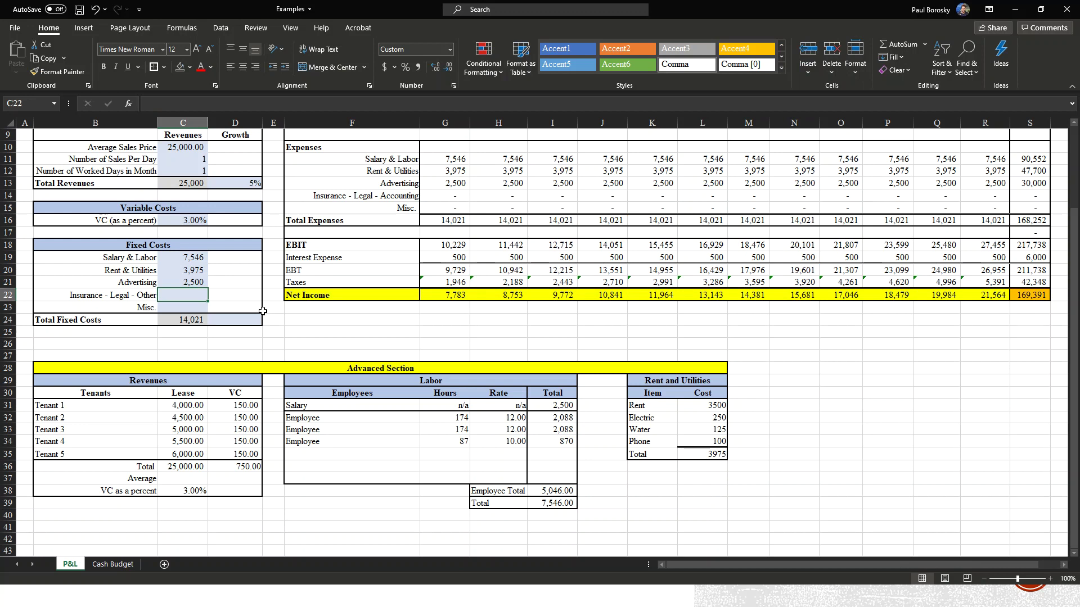
text(500)
key(Return)
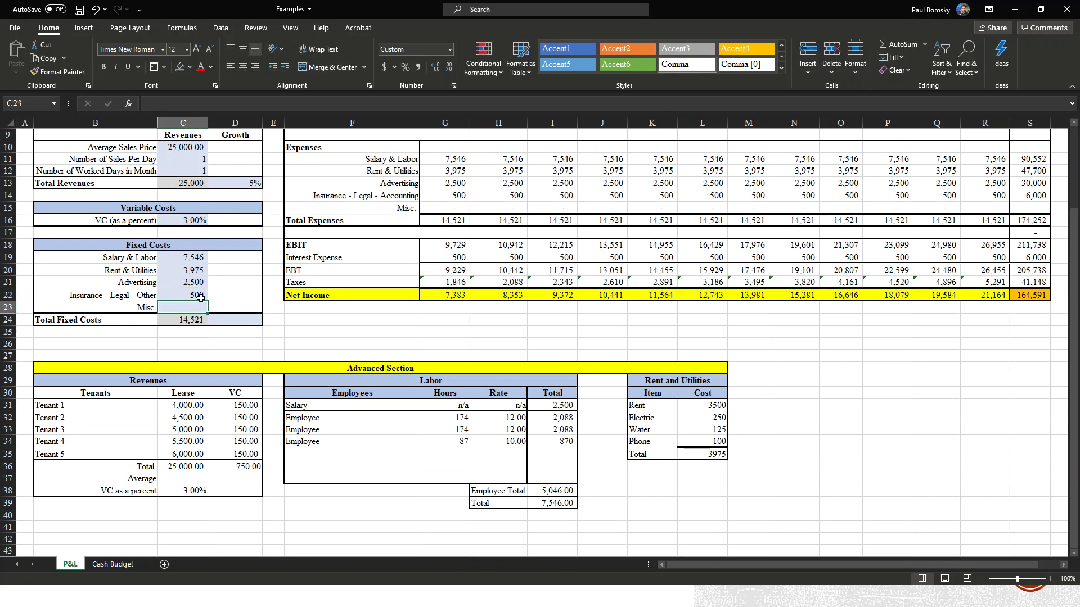
text(450)
key(Return)
click(323, 343)
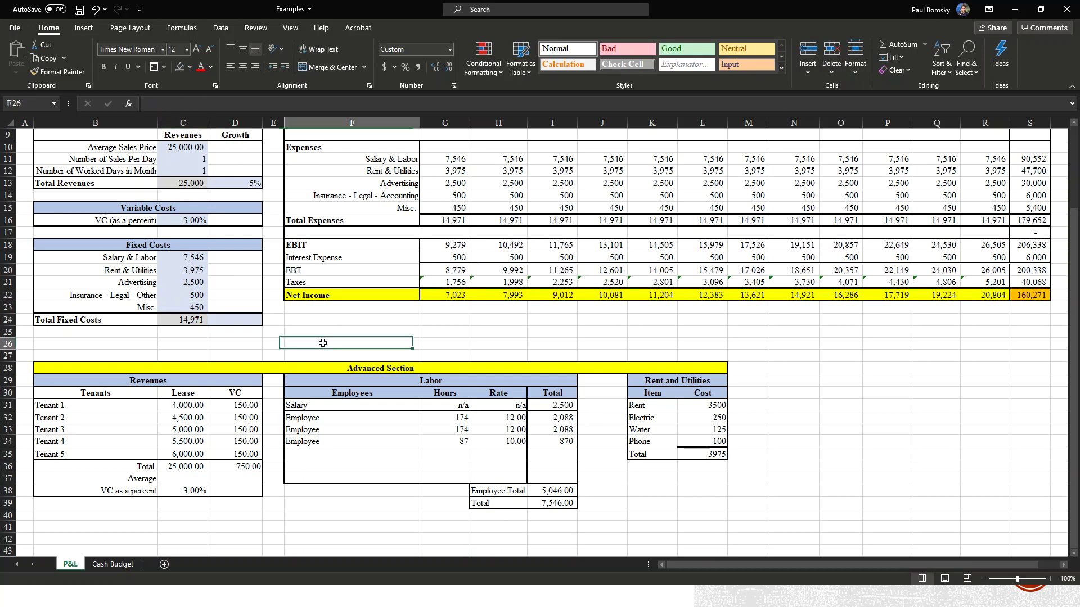
Step: Set the growth rate for Total Fixed Costs to 1% in D24
click(188, 319)
scroll(264, 333, up, 3)
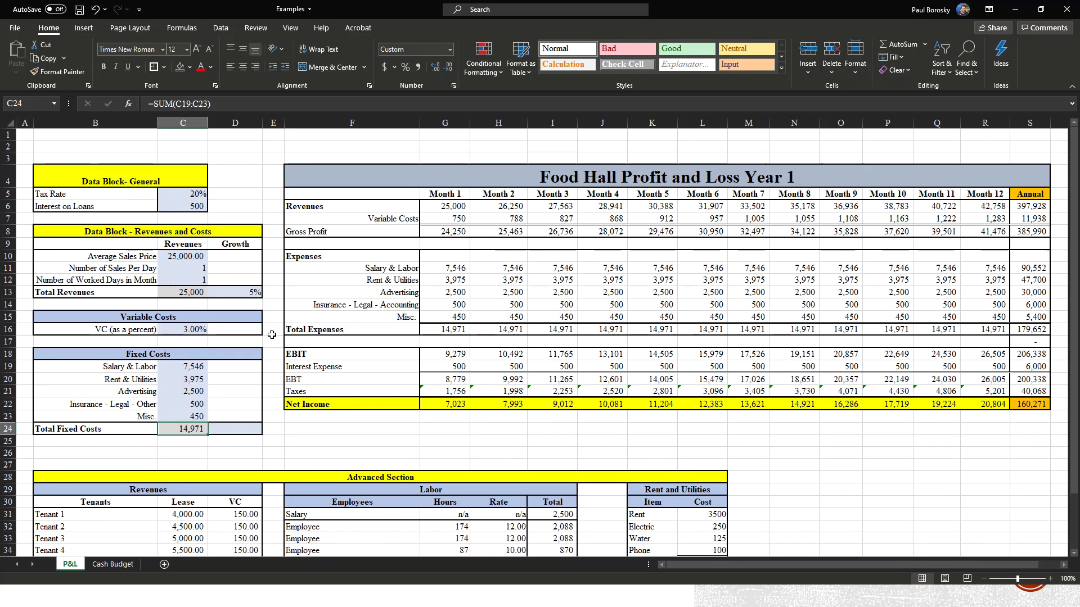
scroll(362, 422, down, 2)
scroll(362, 422, up, 2)
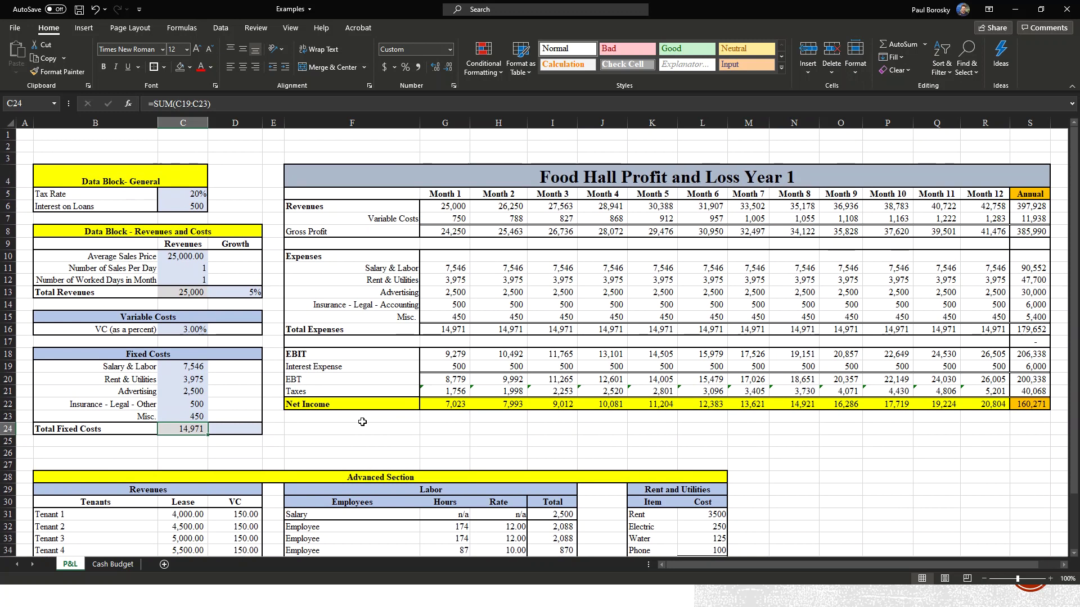
click(259, 432)
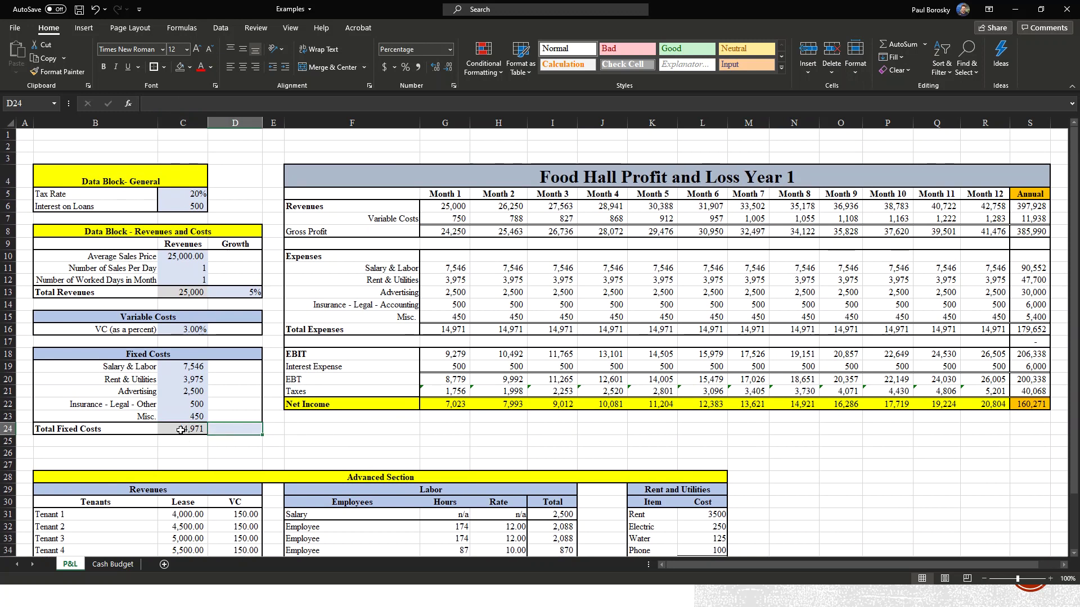
scroll(182, 430, down, 2)
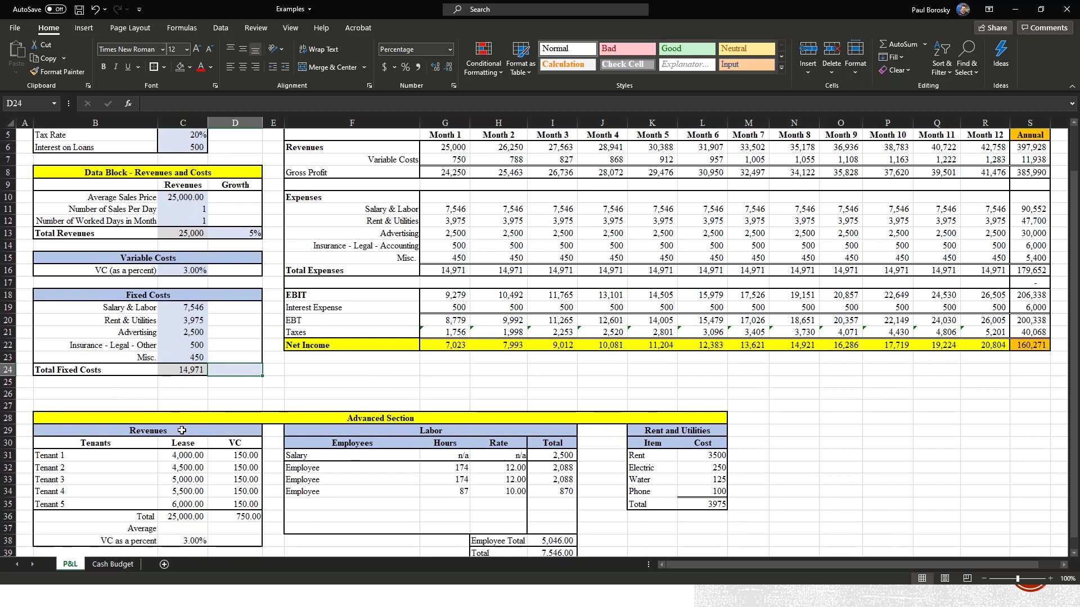
text(1)
key(Return)
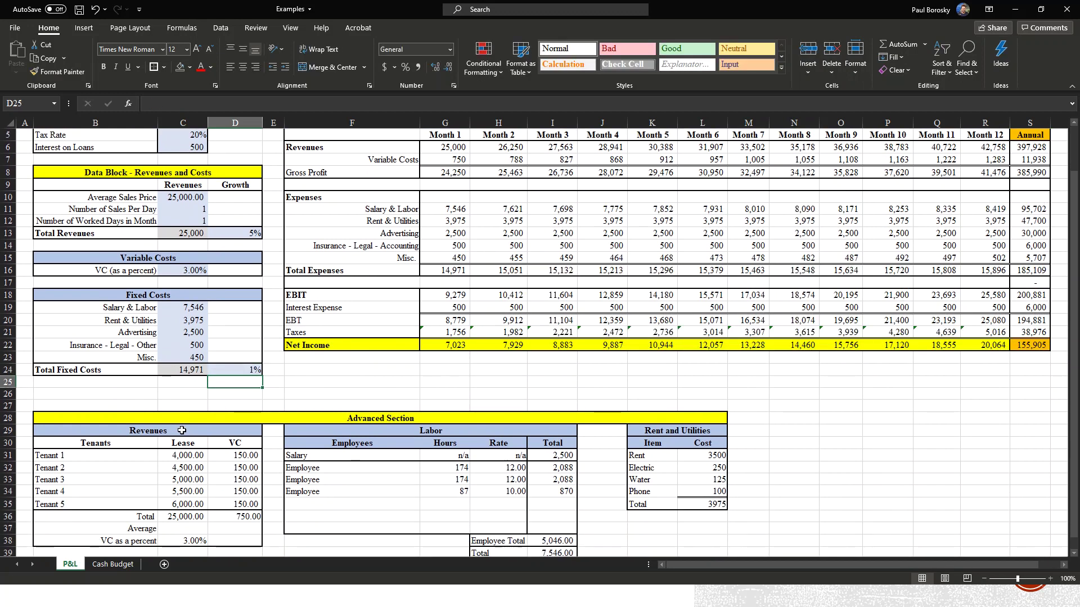
click(313, 384)
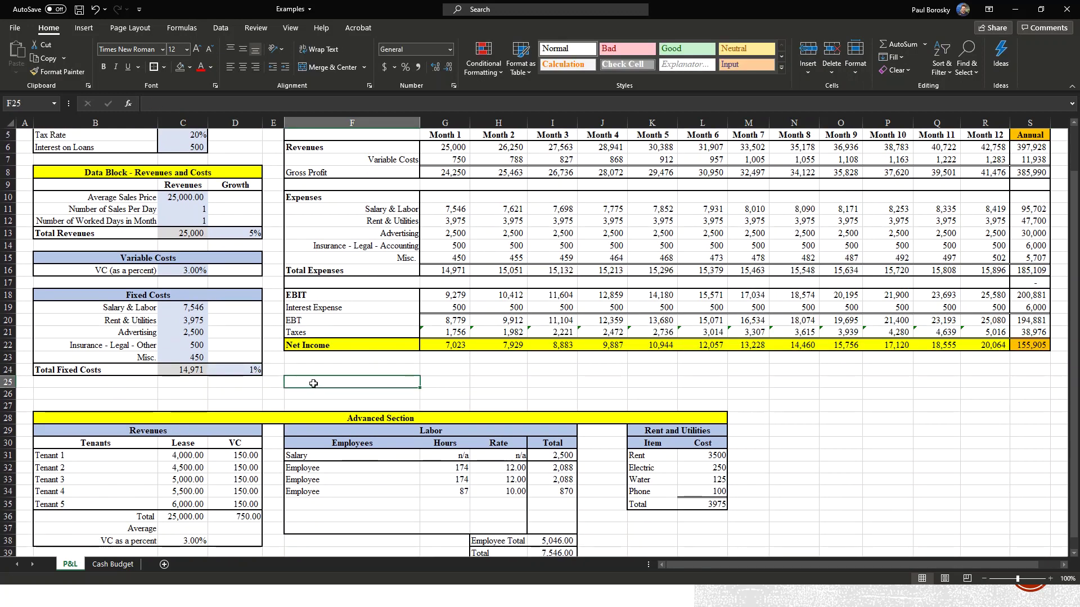
Step: Review the Fixed Costs entries, their growth rate, the profit and loss table and the Advanced Section
click(196, 307)
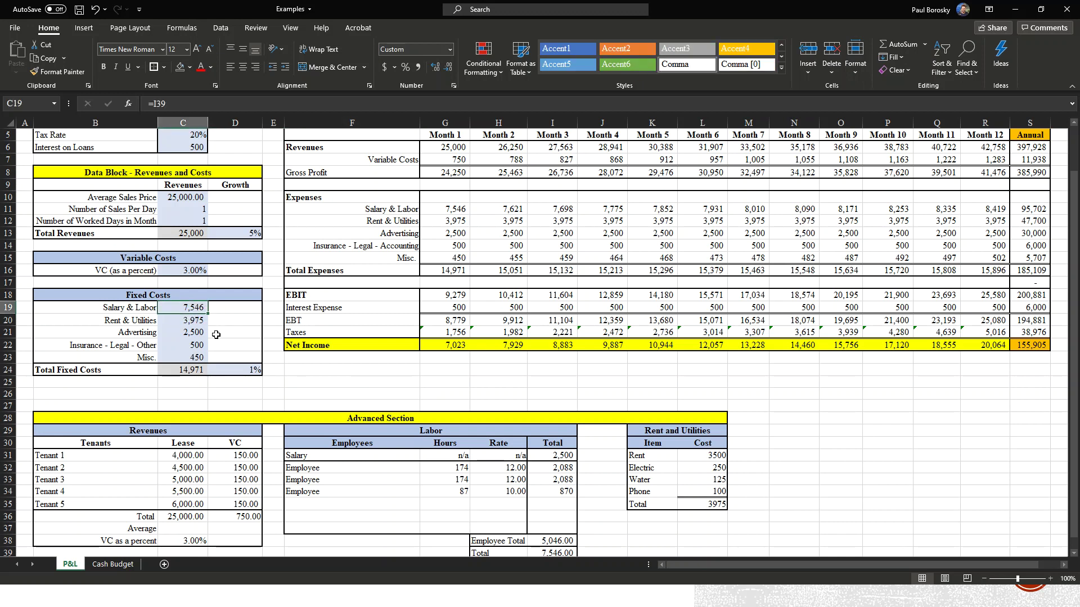
click(192, 322)
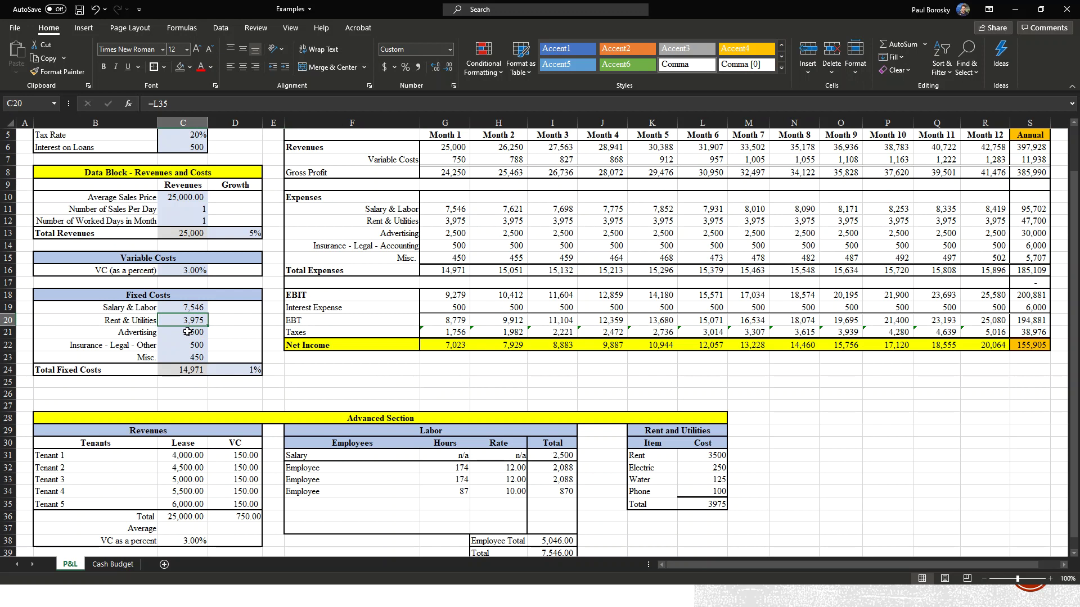
click(186, 334)
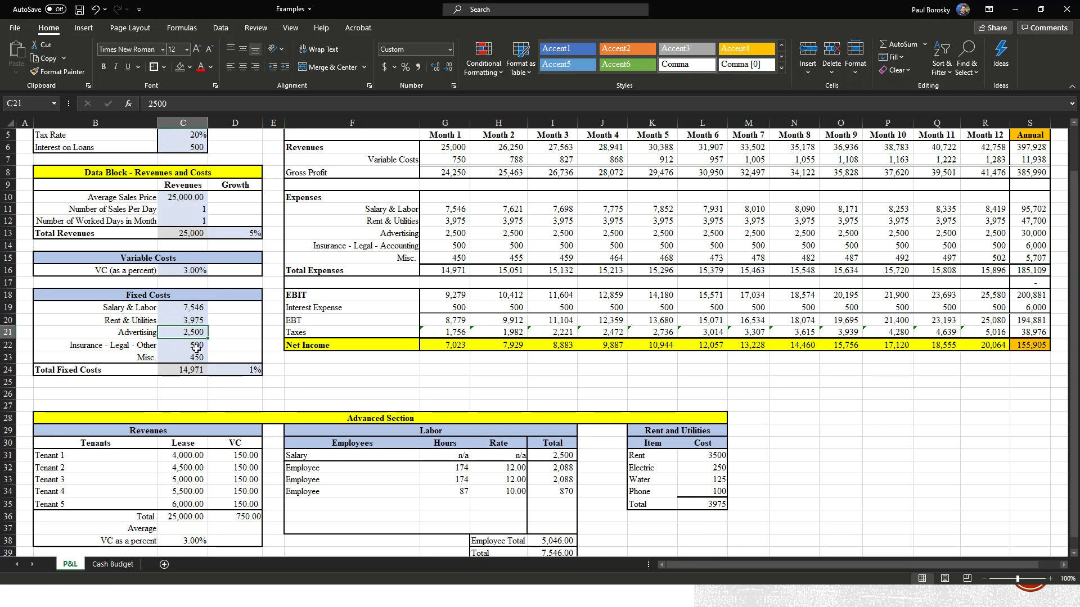
click(199, 345)
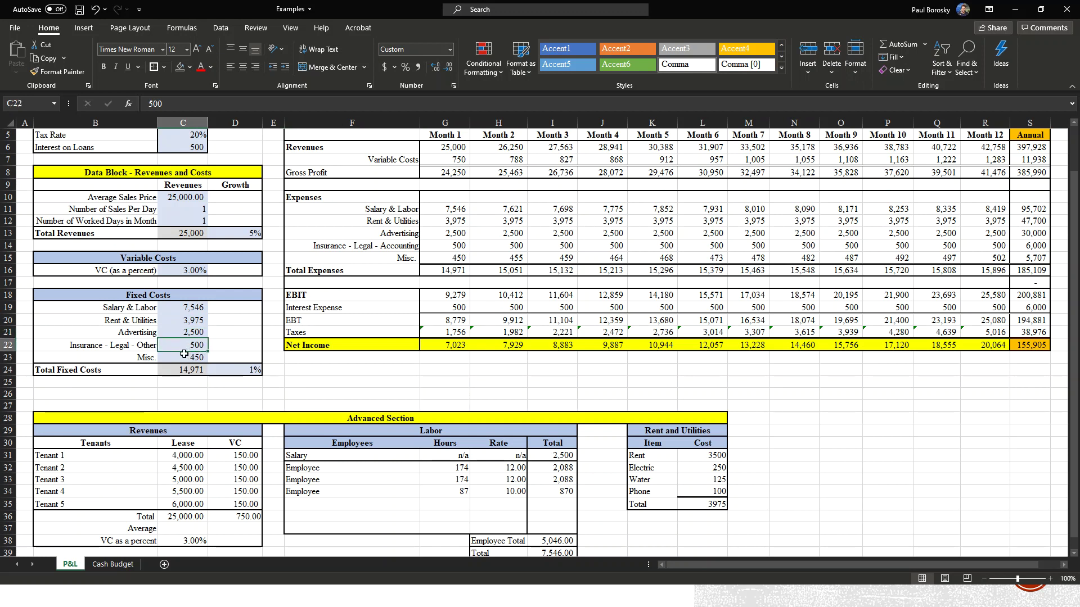
click(298, 381)
click(258, 374)
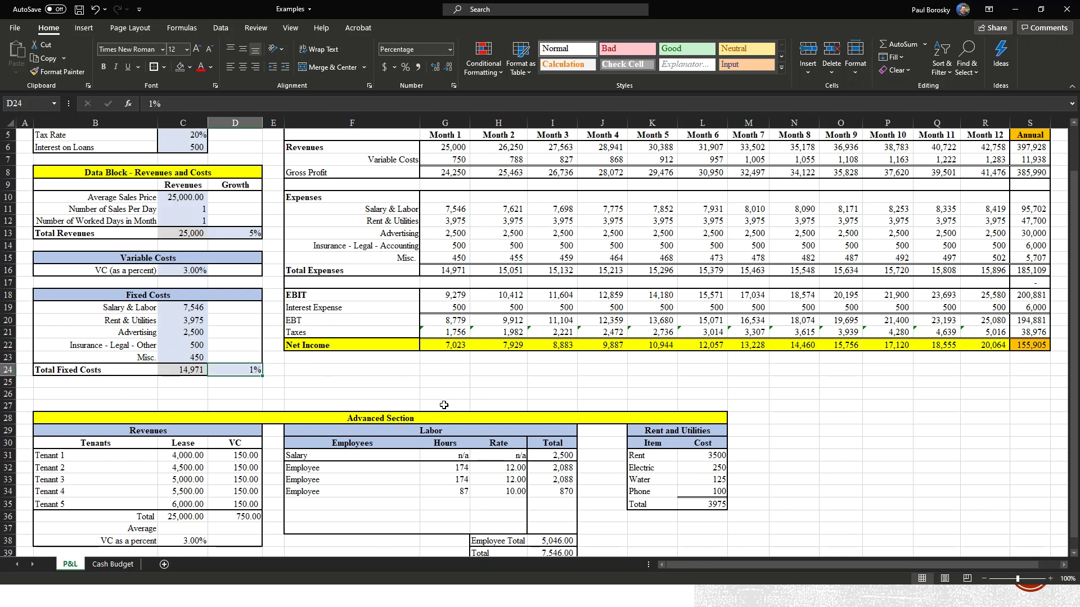
scroll(444, 405, up, 2)
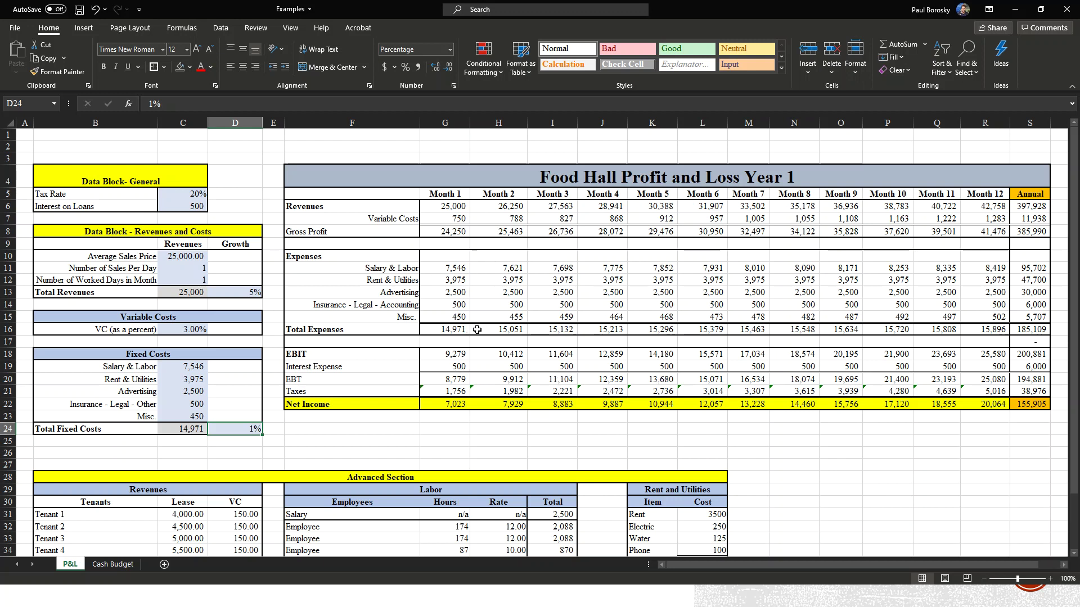
scroll(198, 384, down, 4)
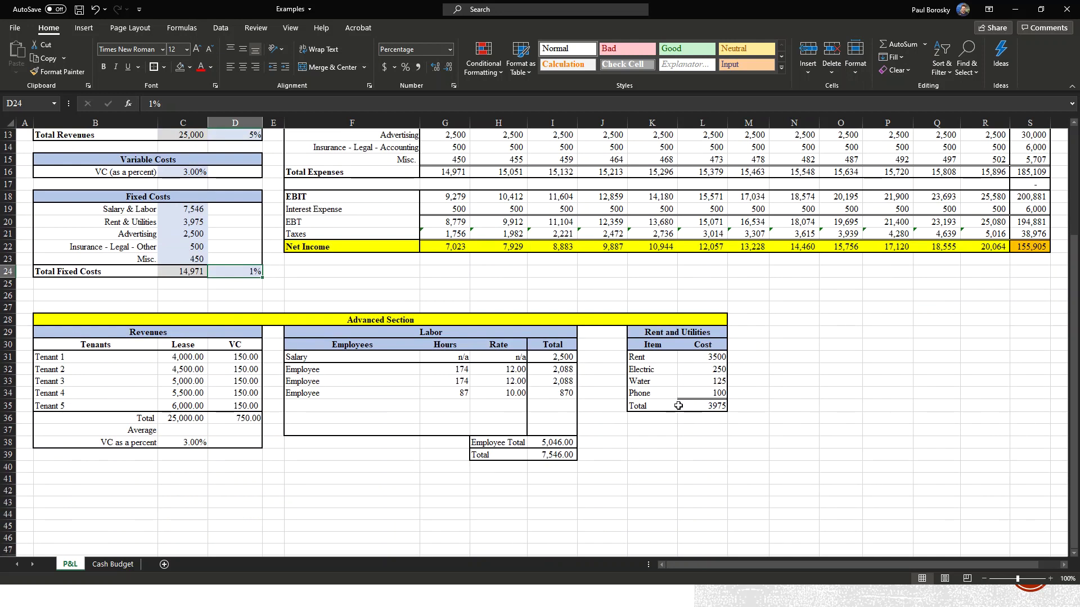
scroll(655, 409, up, 4)
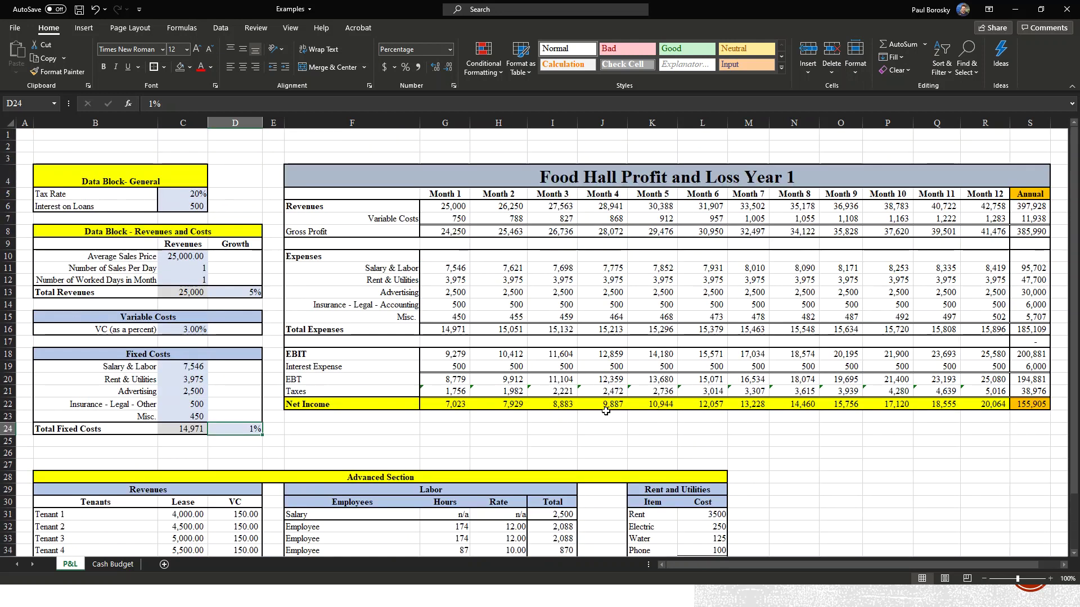
Step: Compare the P&L and Cash Budget sheets, and set Cash Sales as a percent to 100% on the Cash Budget sheet
click(110, 564)
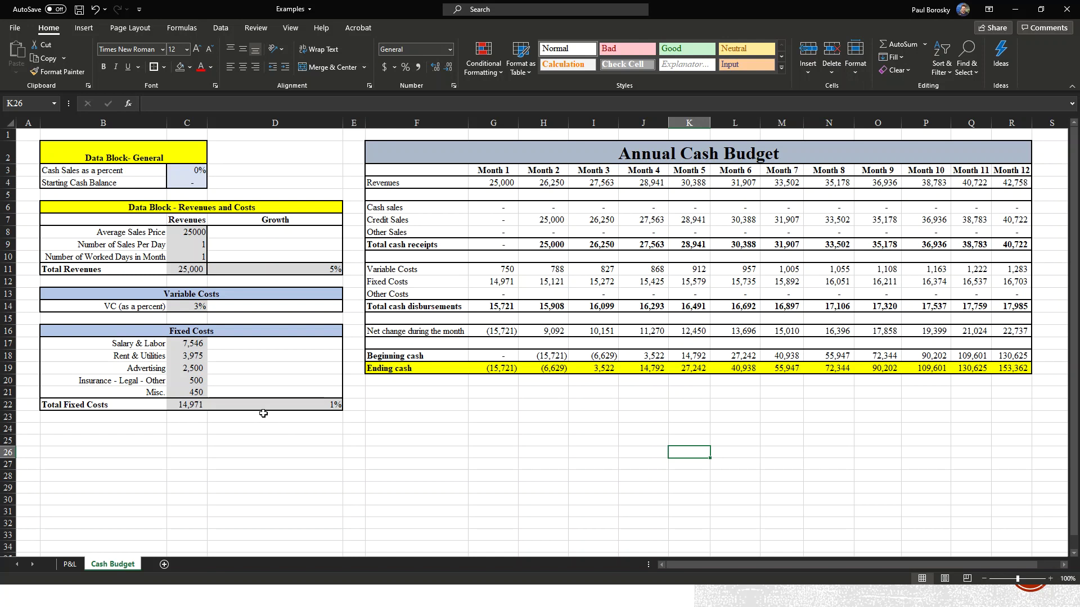
click(70, 567)
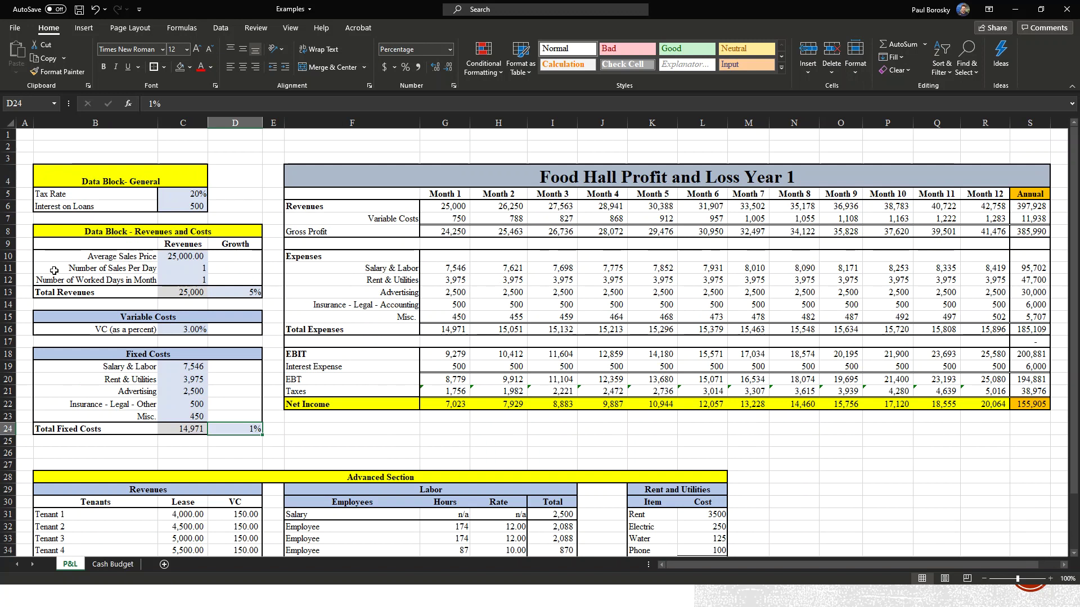
click(115, 564)
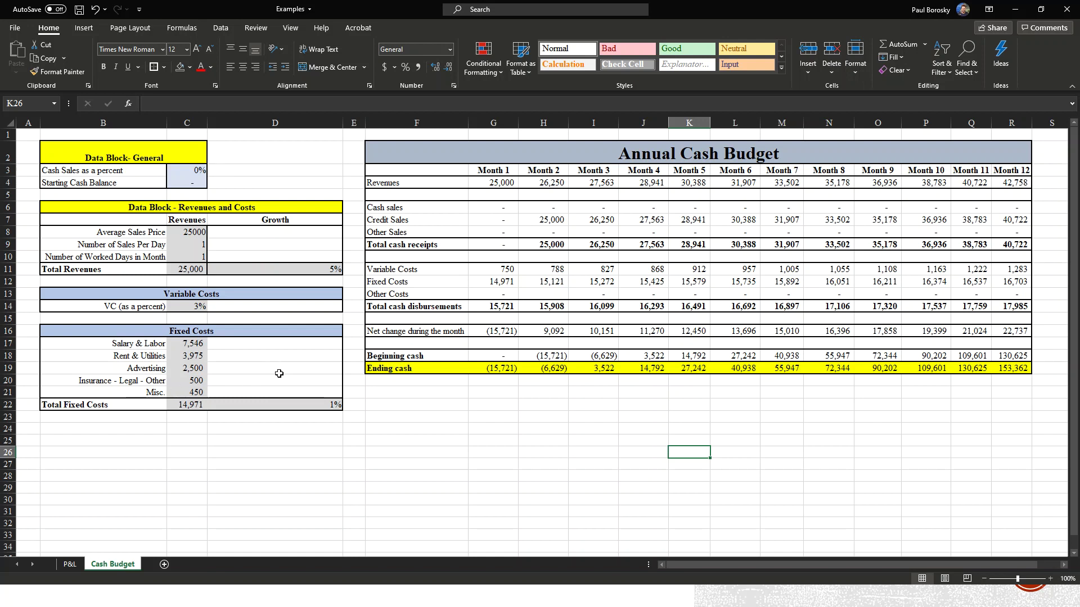
click(464, 442)
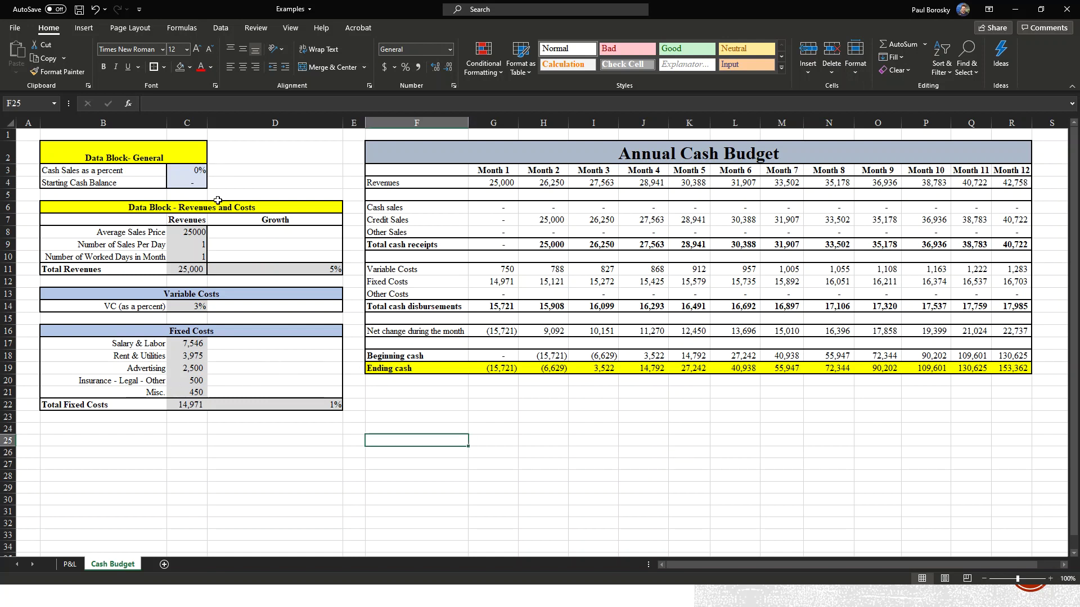
click(200, 174)
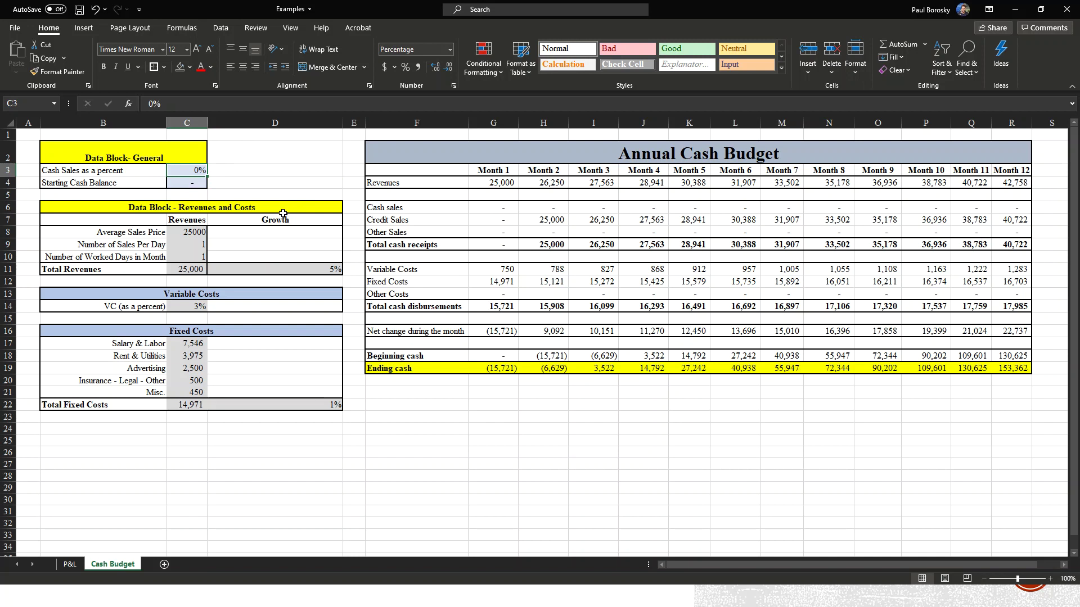
text(100)
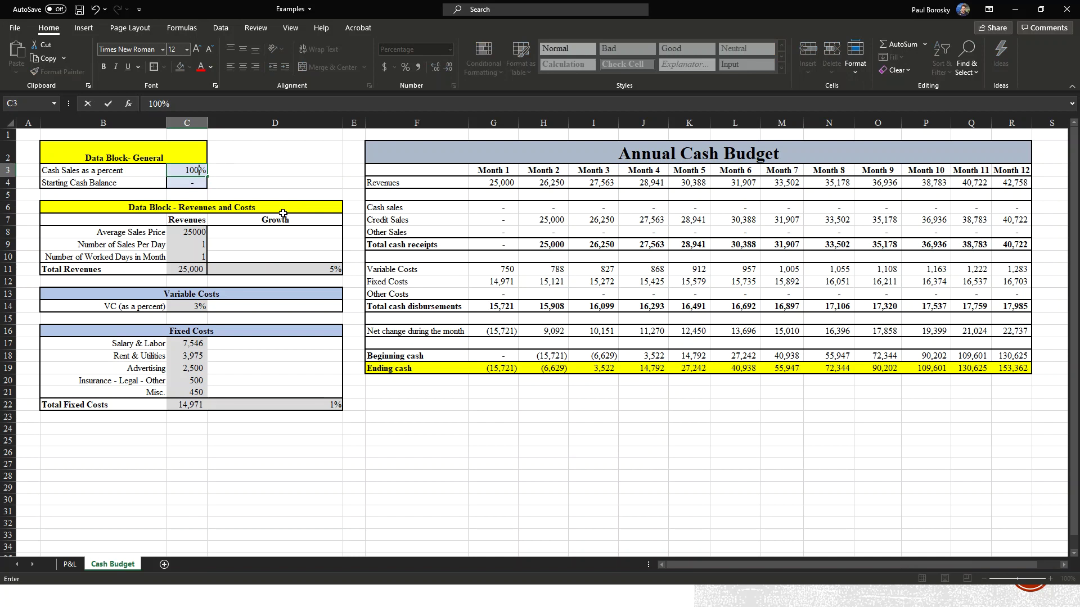
key(Return)
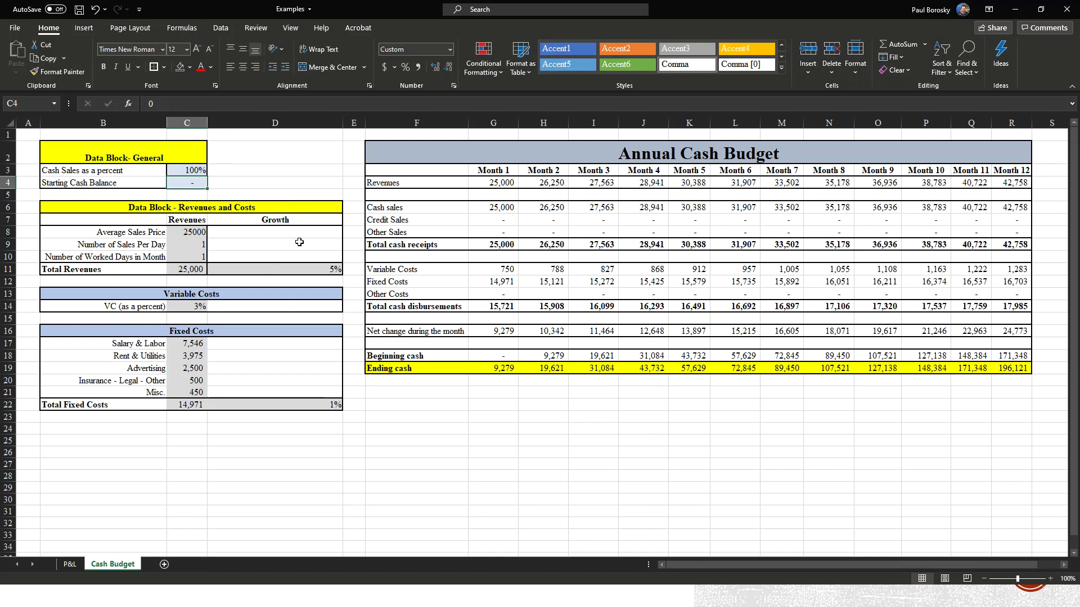
click(208, 170)
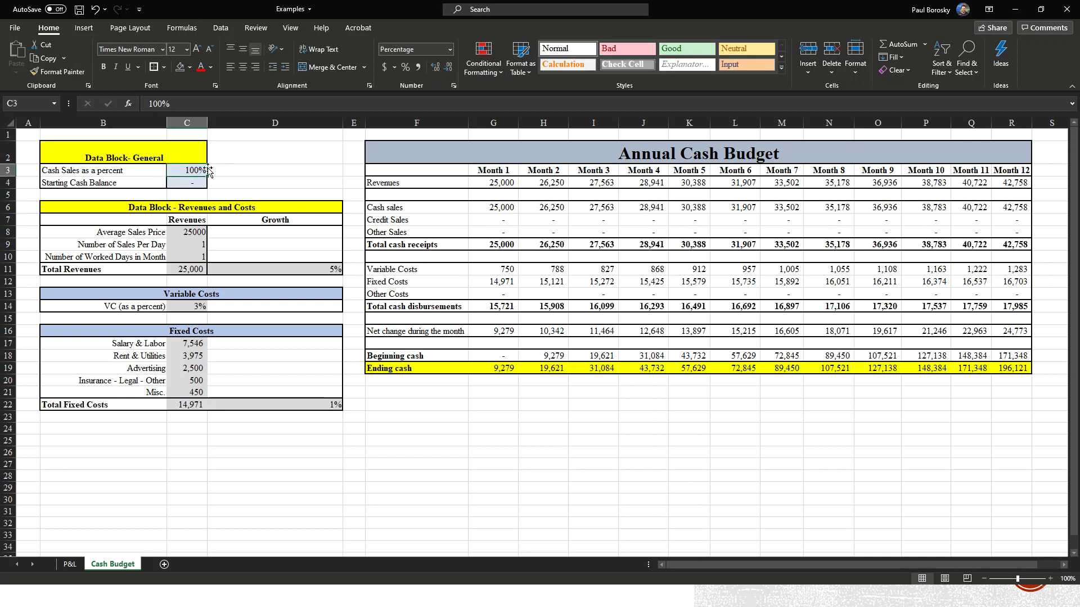
Step: Set the Starting Cash Balance in the general data block of the Cash Budget sheet to 50000
click(239, 168)
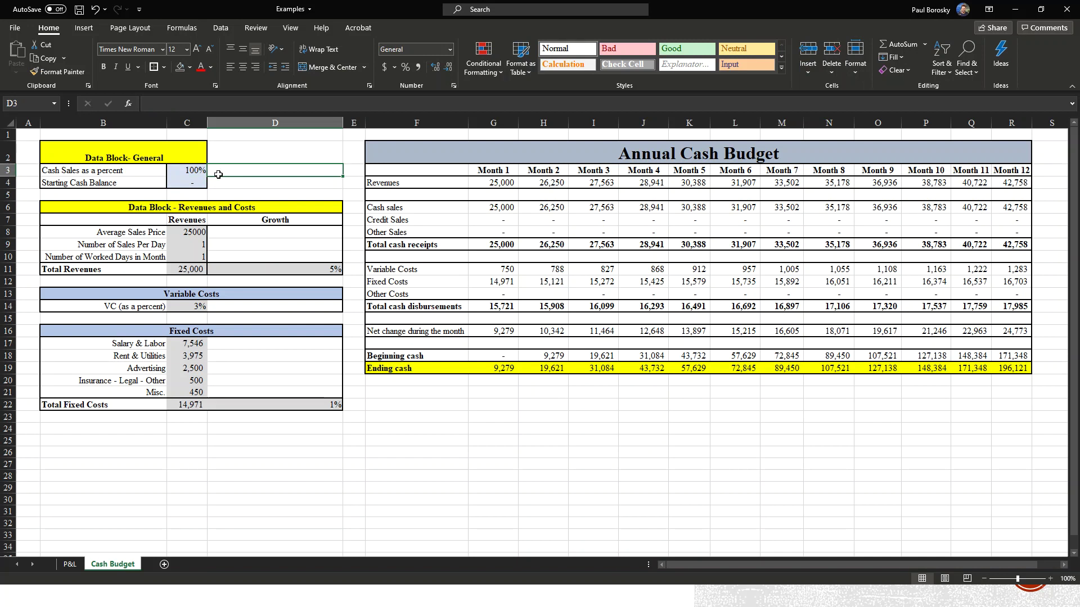
click(193, 185)
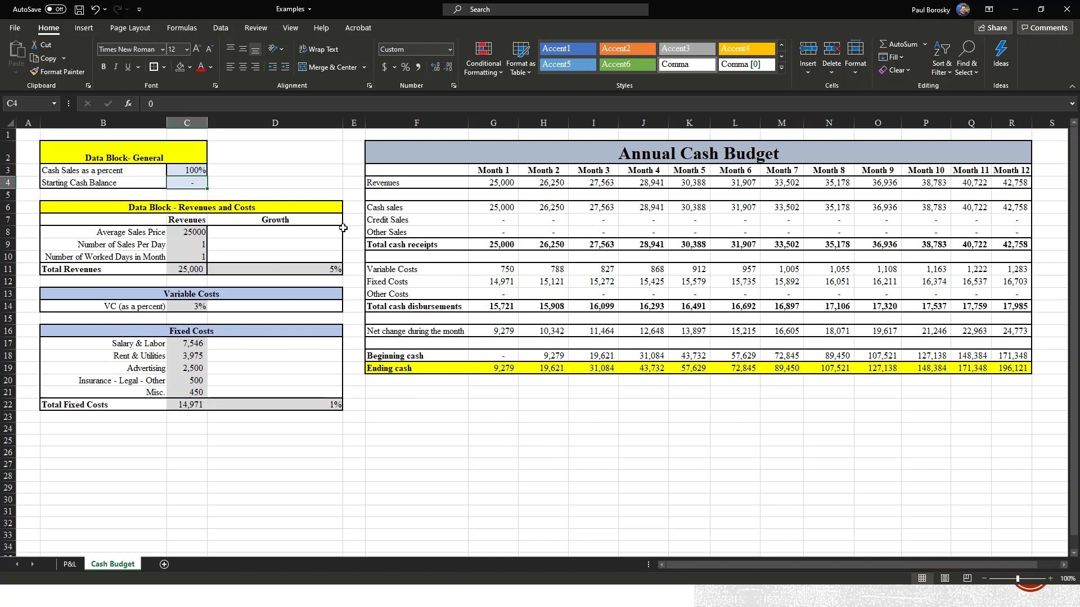
text(5000)
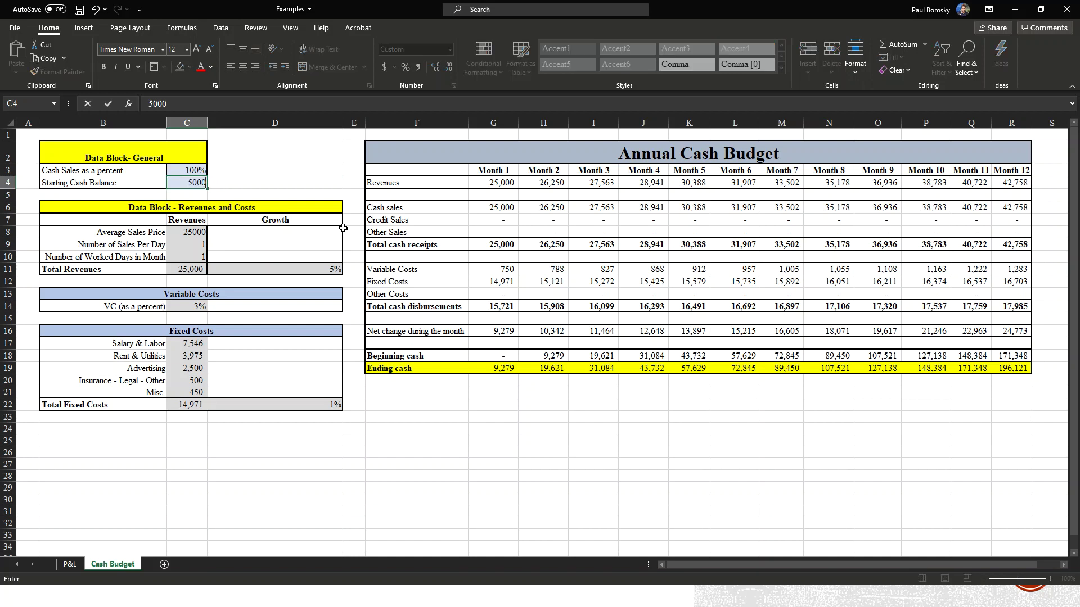
key(Return)
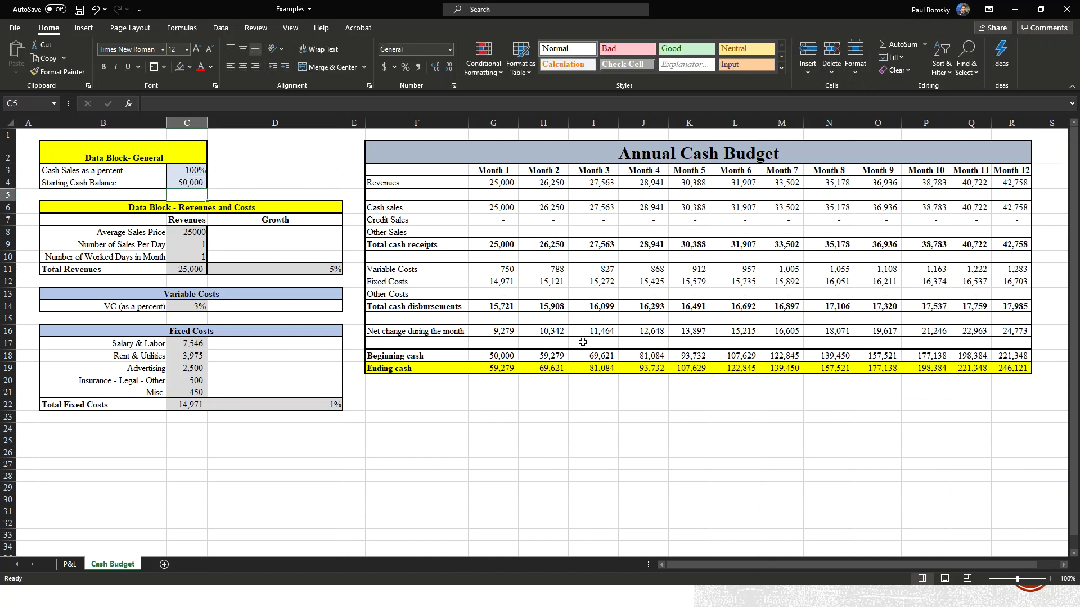
Step: Enter 75000 as Other Costs for Month 6 in the Annual Cash Budget
click(583, 414)
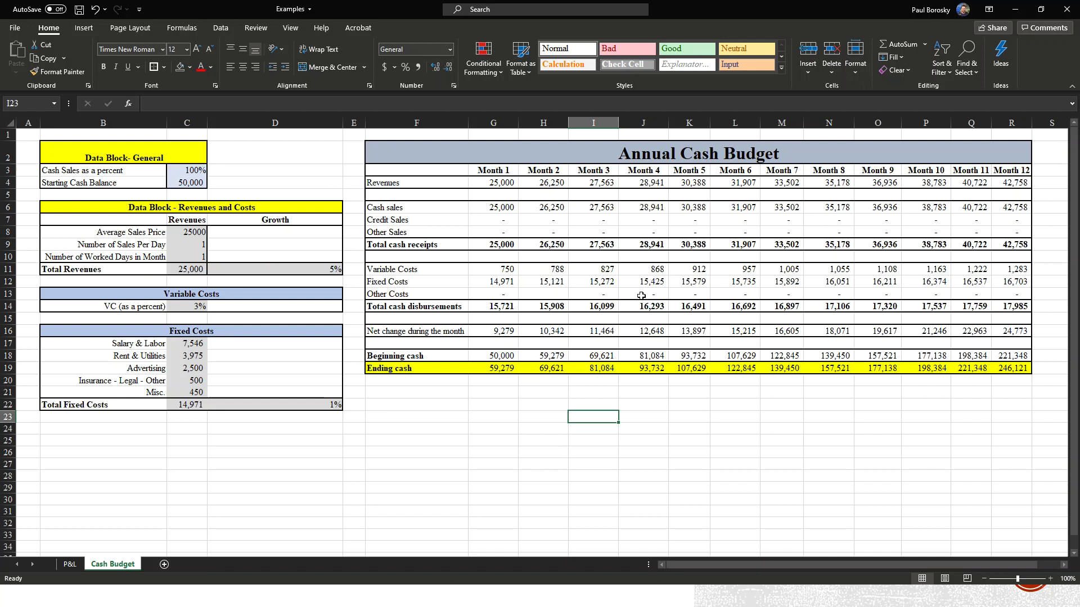
click(731, 294)
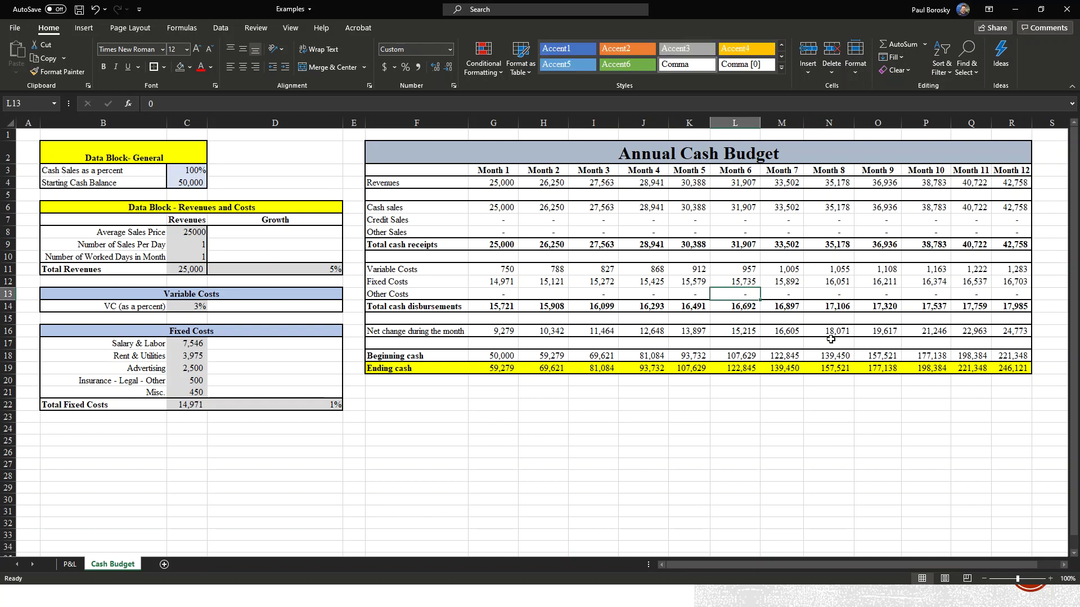
text(75000)
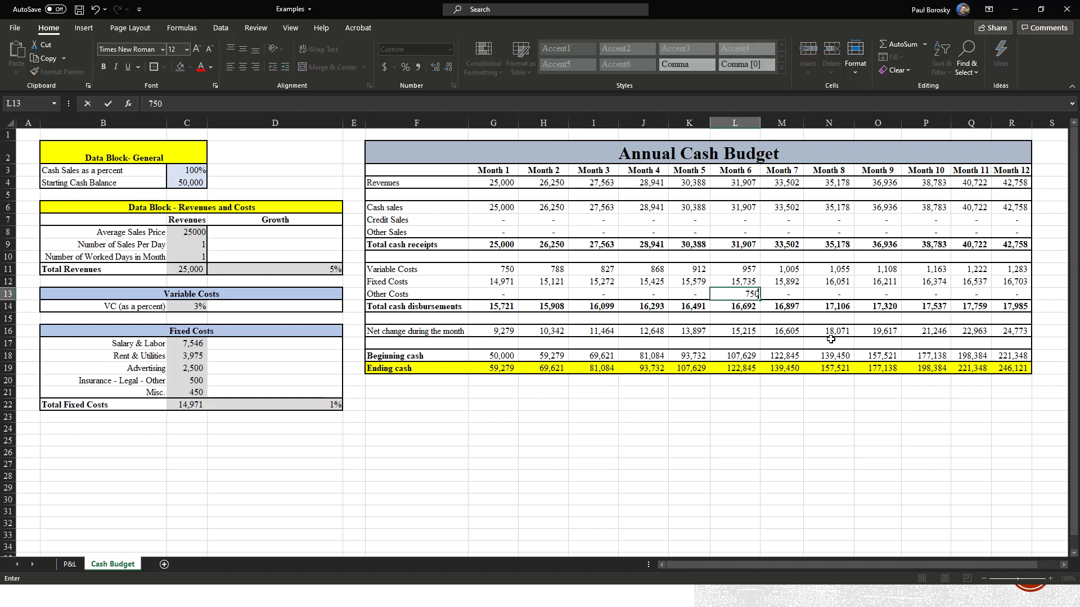
key(Return)
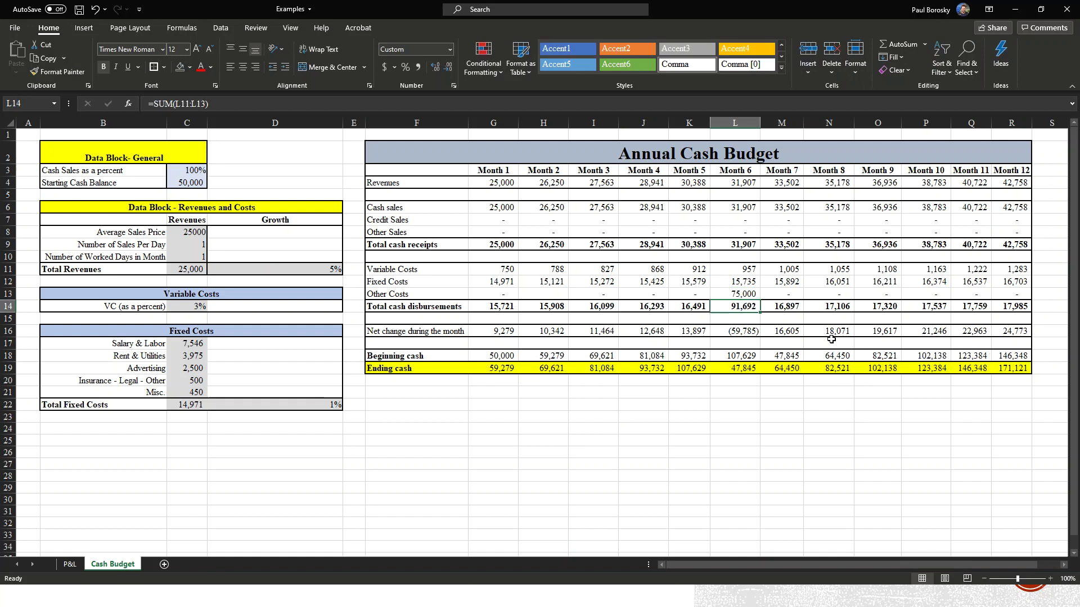
click(743, 283)
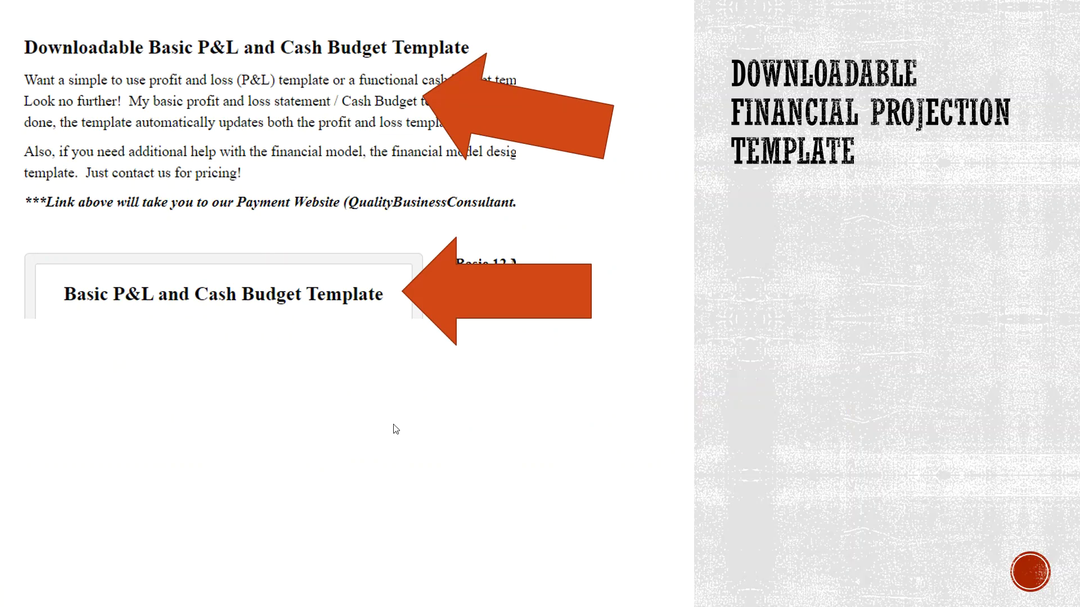
click(371, 374)
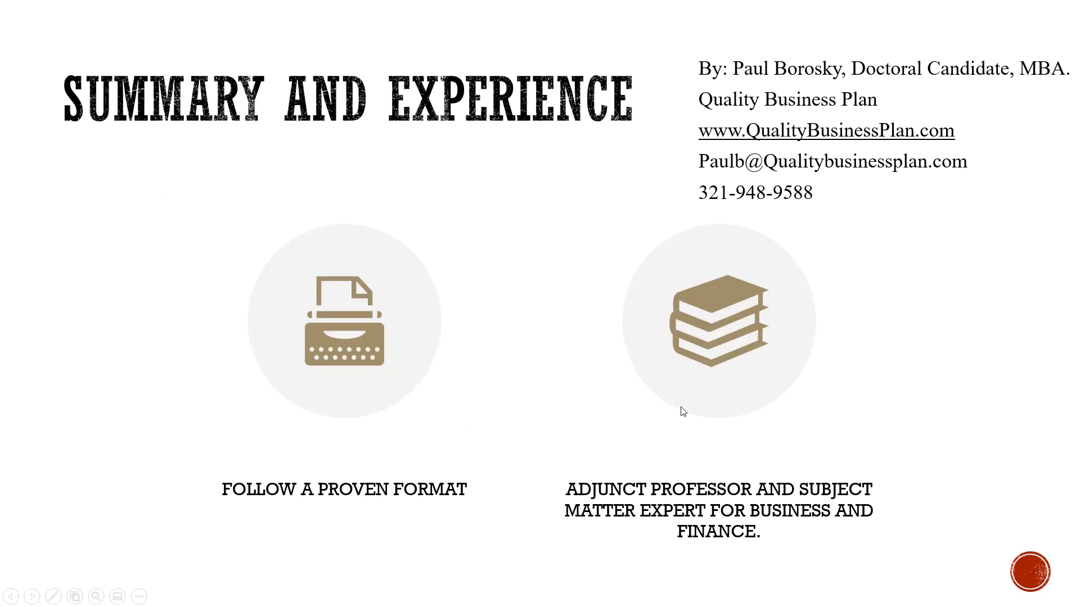